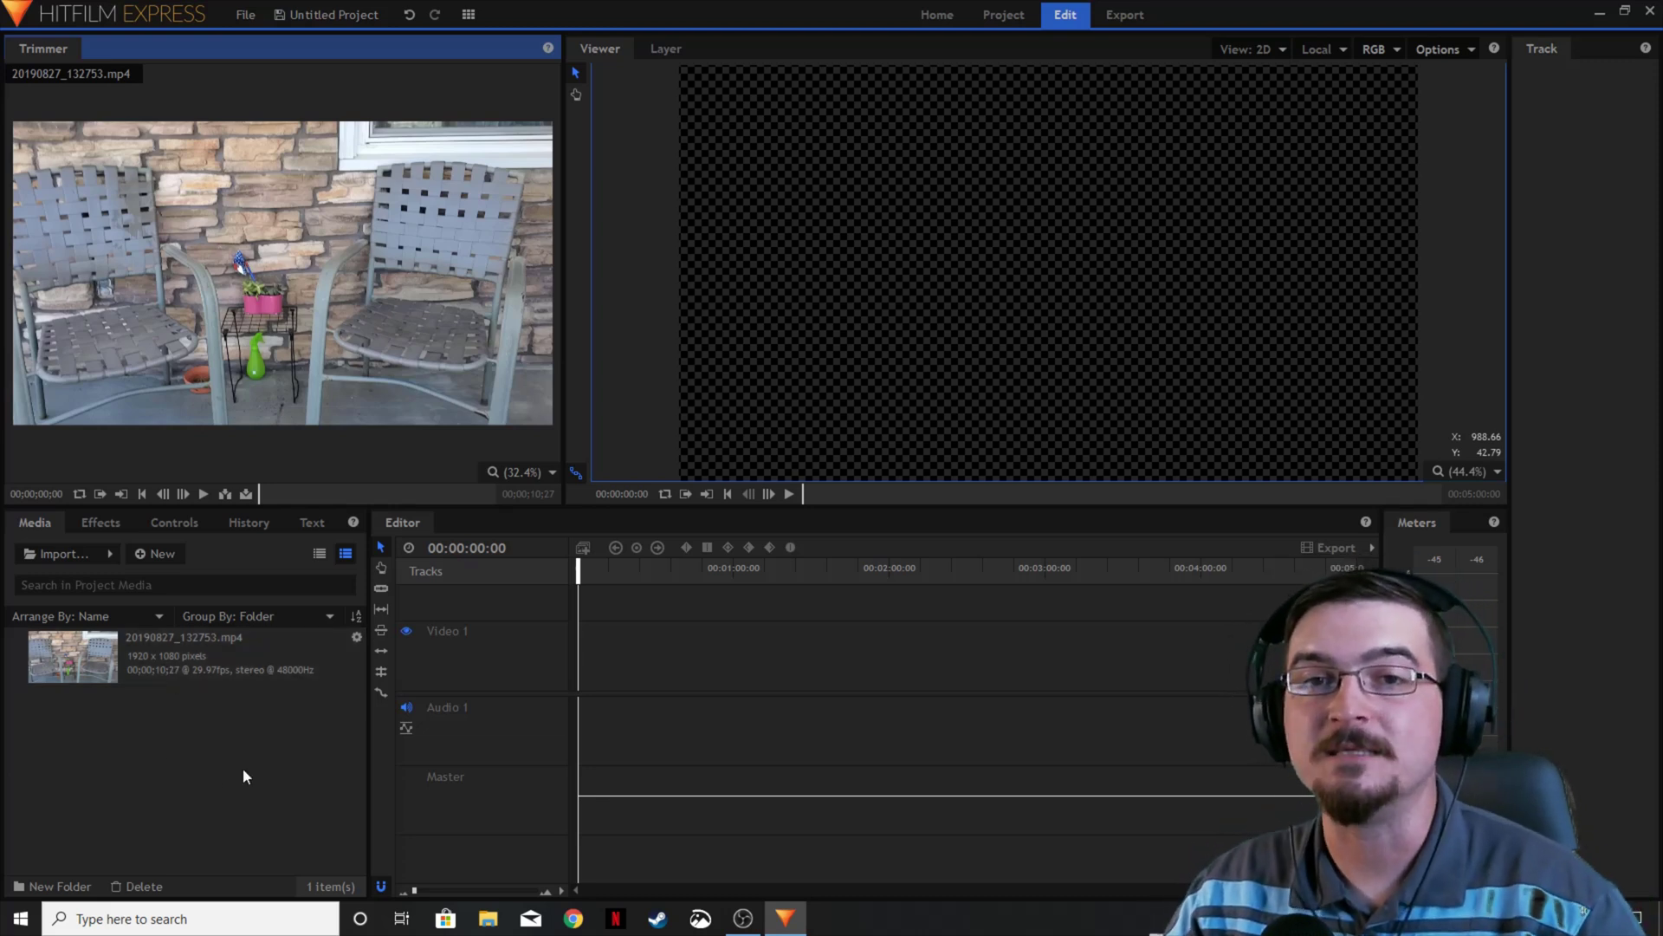
Step: Play, then pause, the porch-chairs clip preview to see the shake
mouse_move(314, 327)
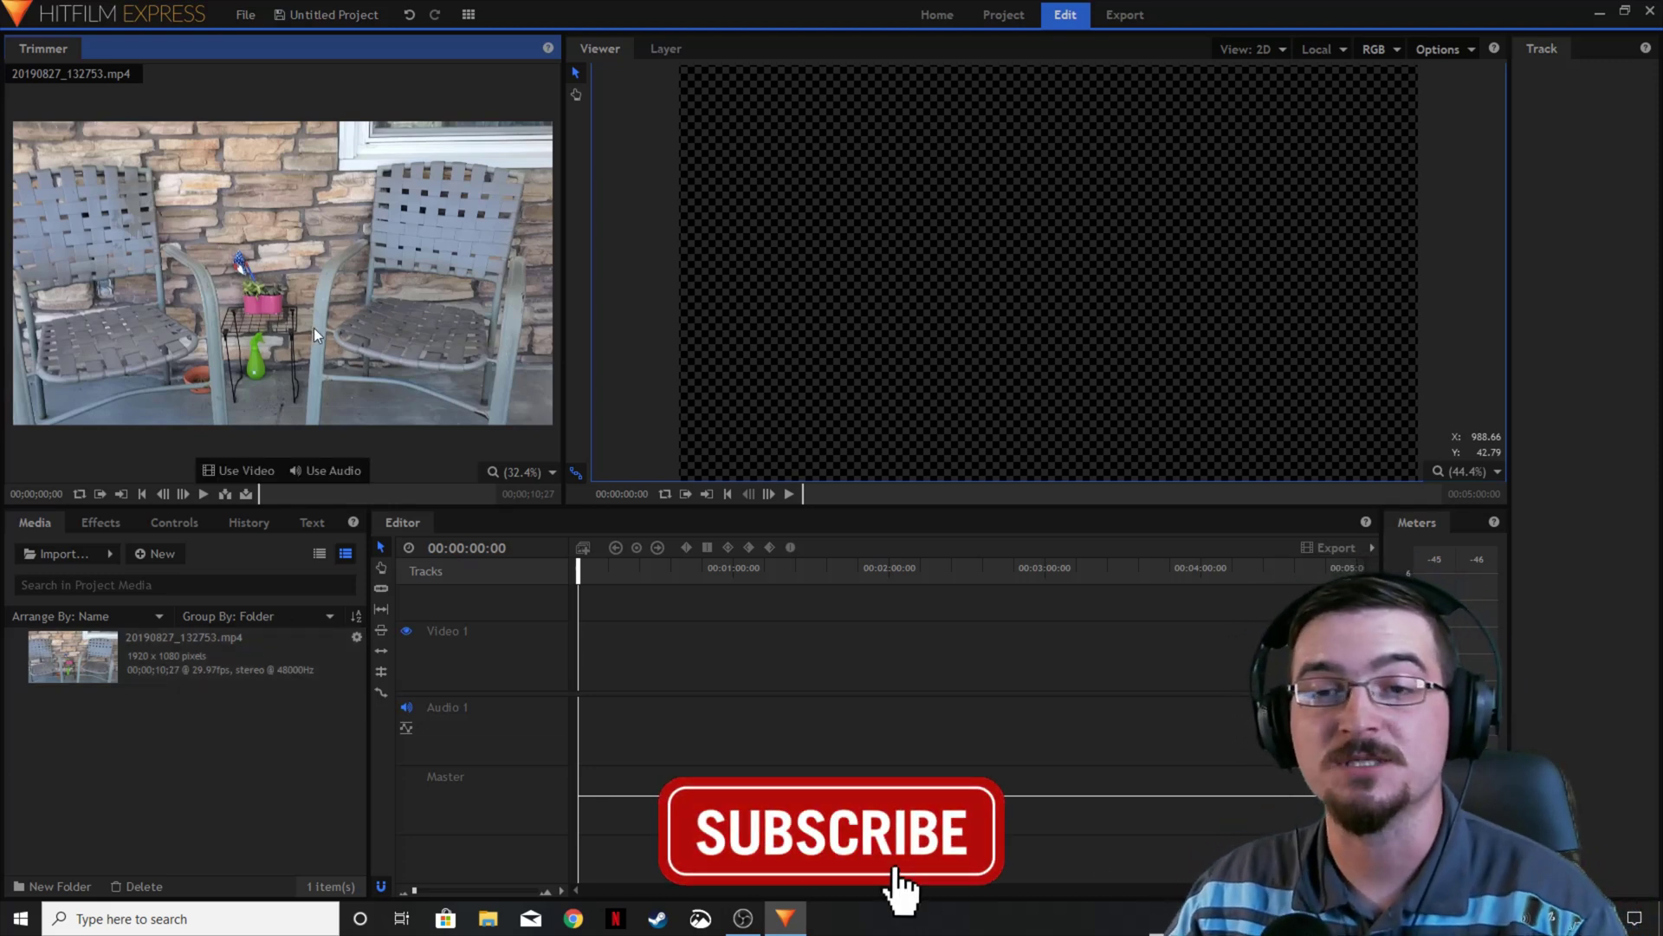
click(205, 494)
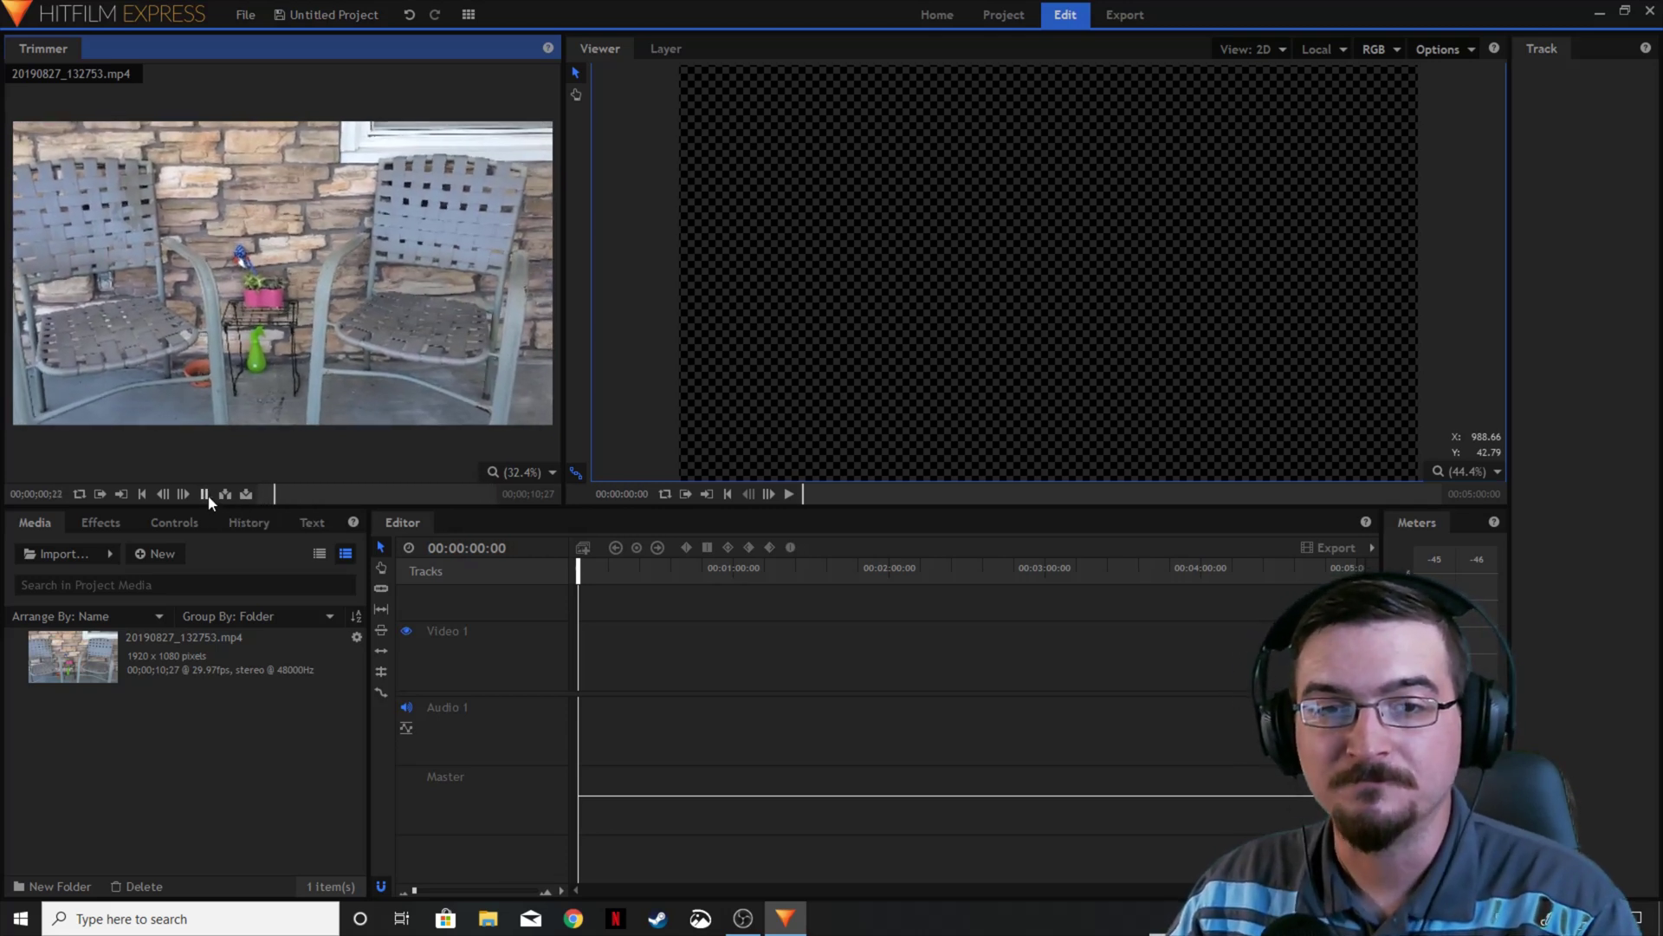
click(205, 494)
Step: Make a composite shot from the porch-chairs clip and name it 'Shake video'
click(190, 649)
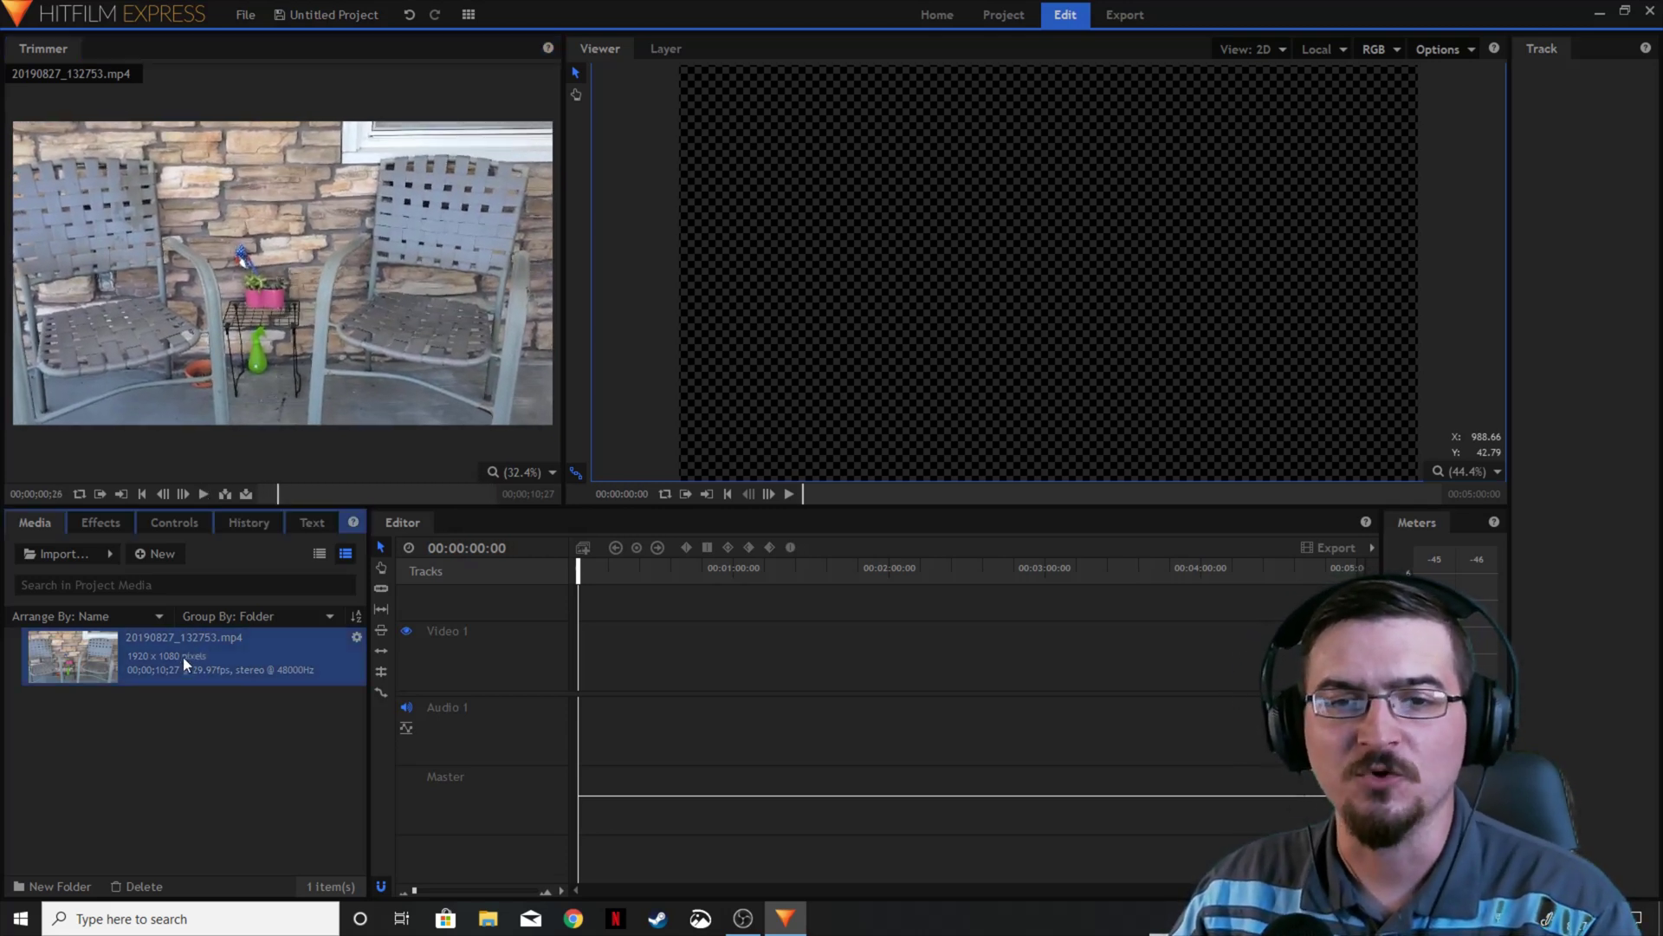
right_click(183, 657)
click(253, 576)
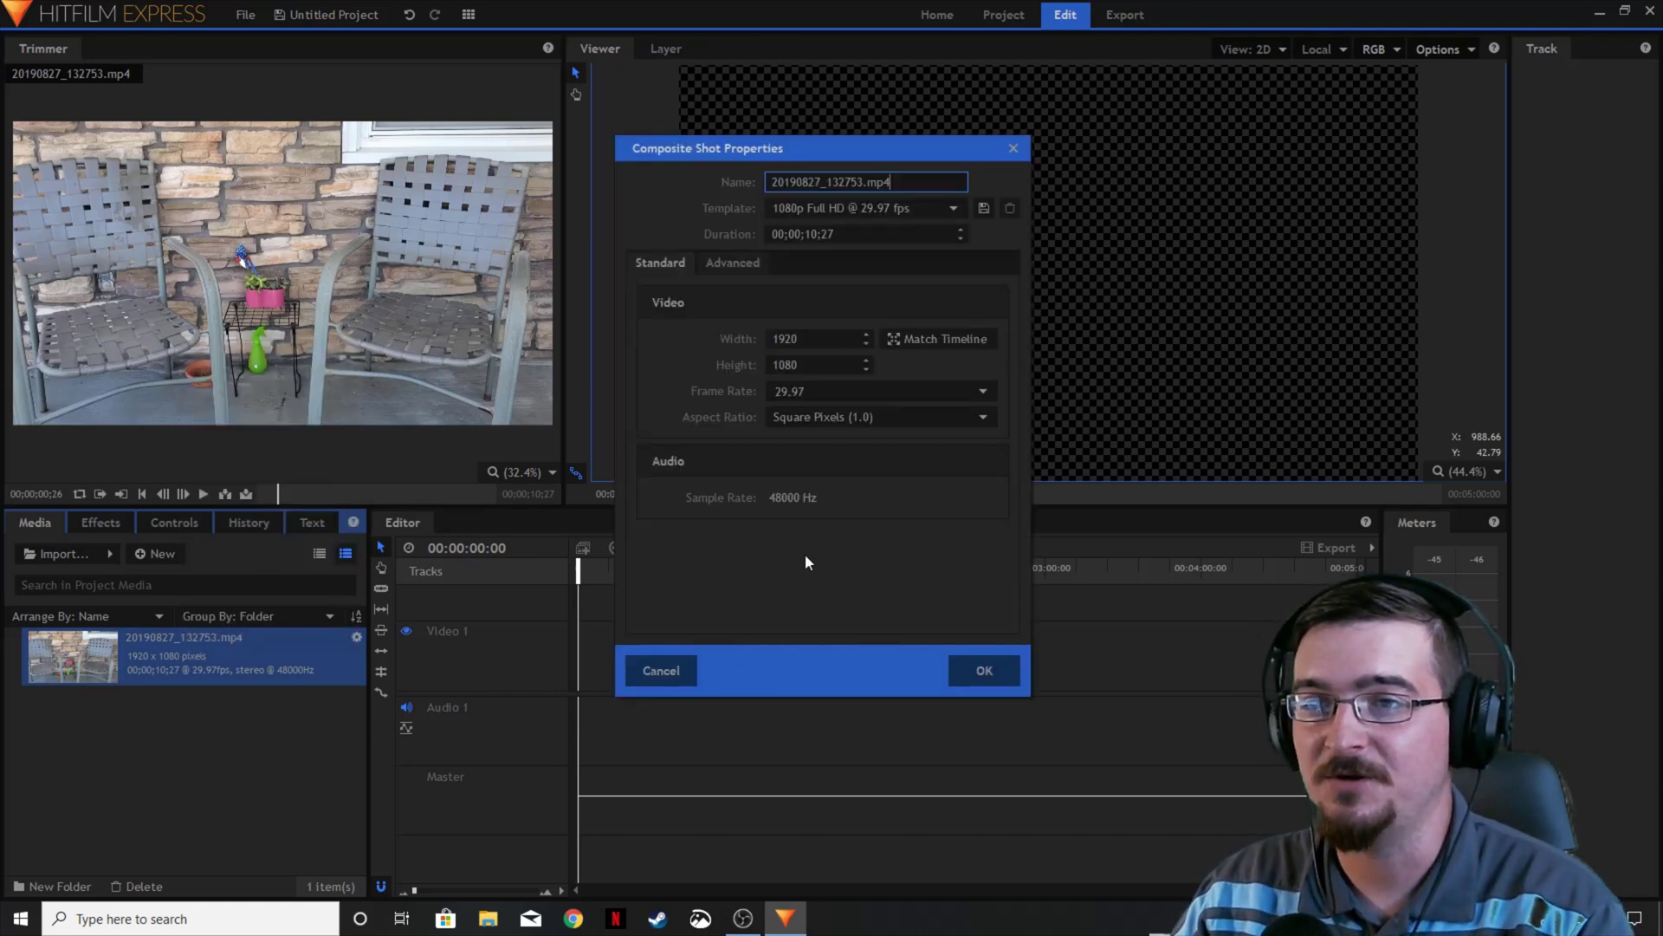
triple_click(925, 177)
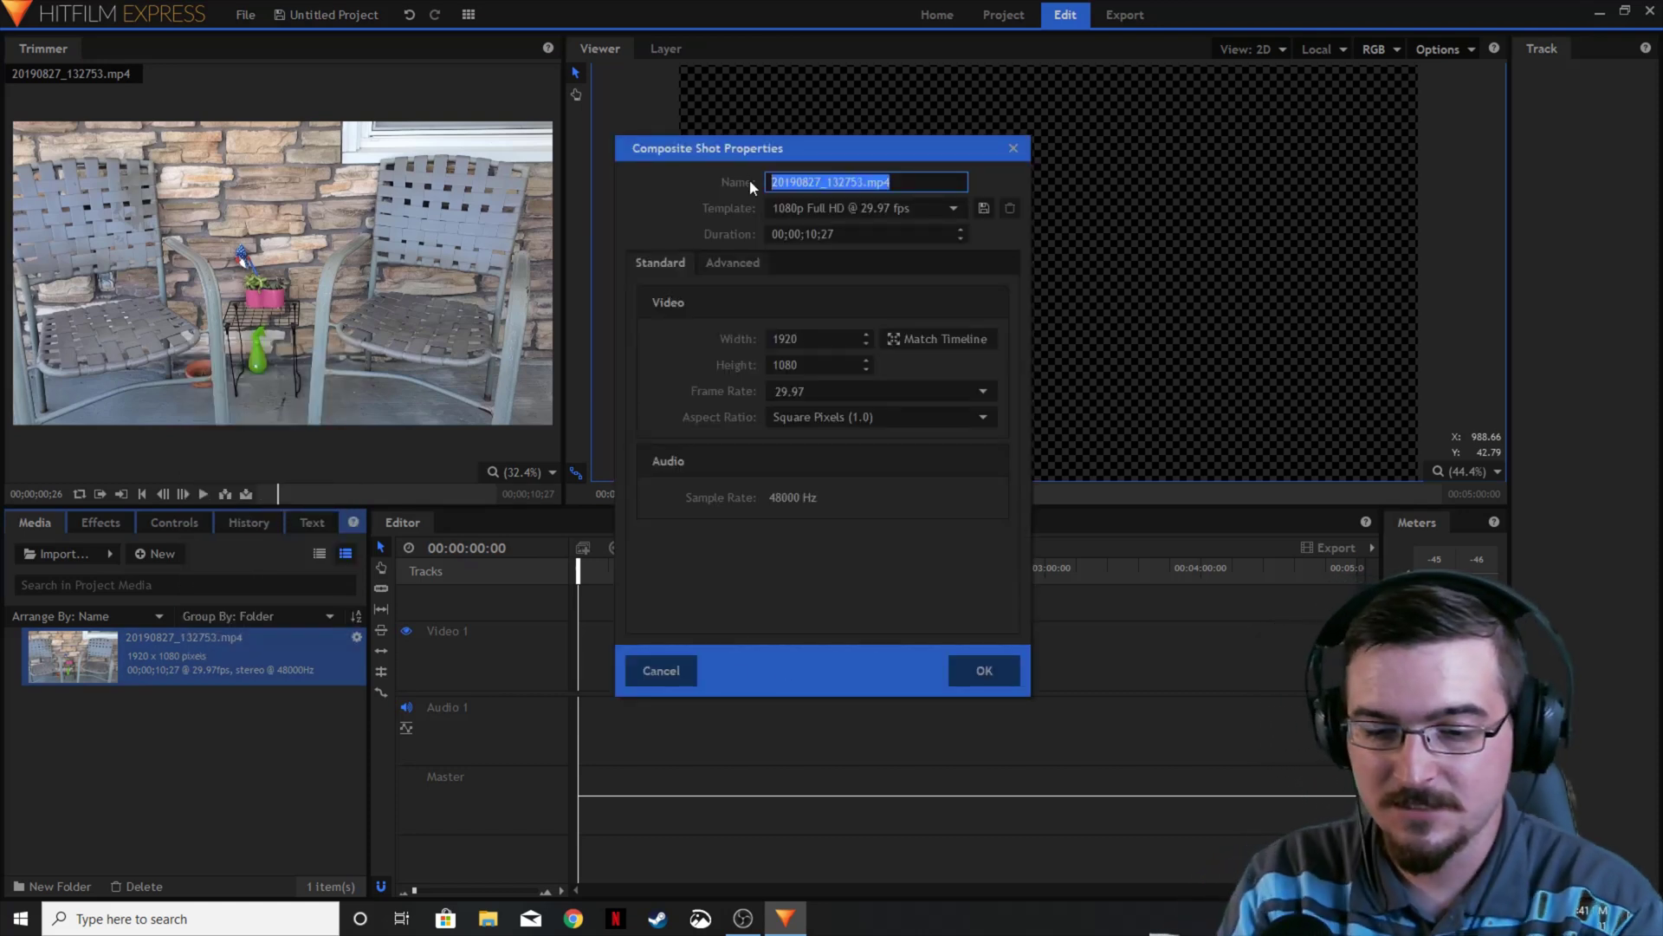
text(SHh)
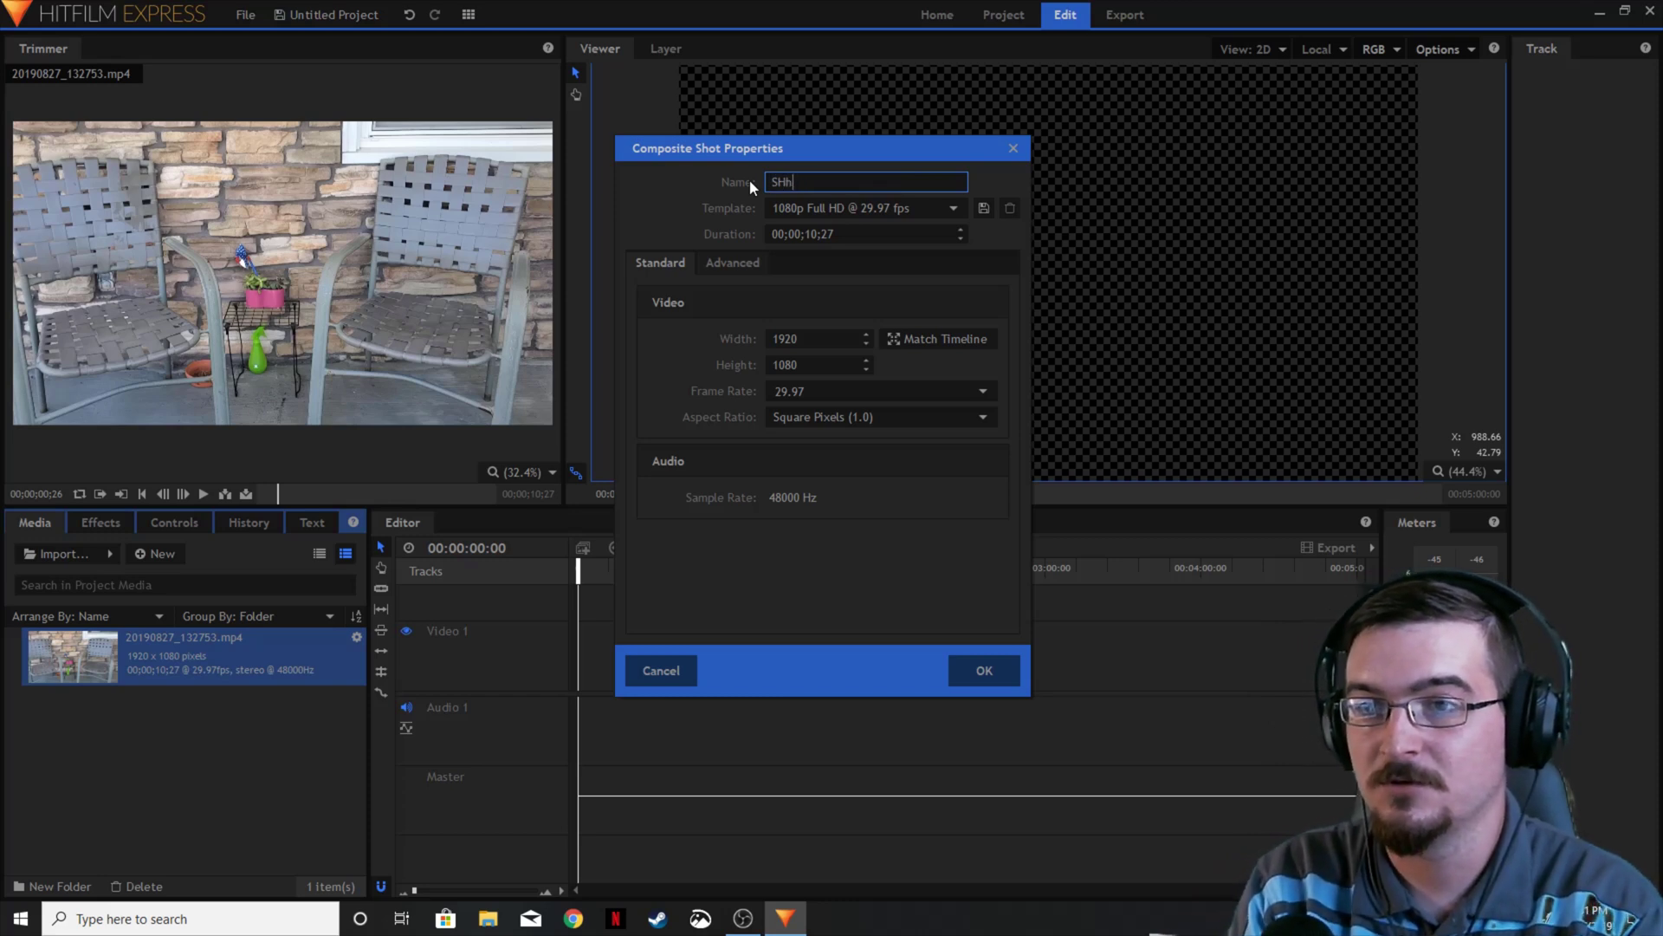
text(ake video)
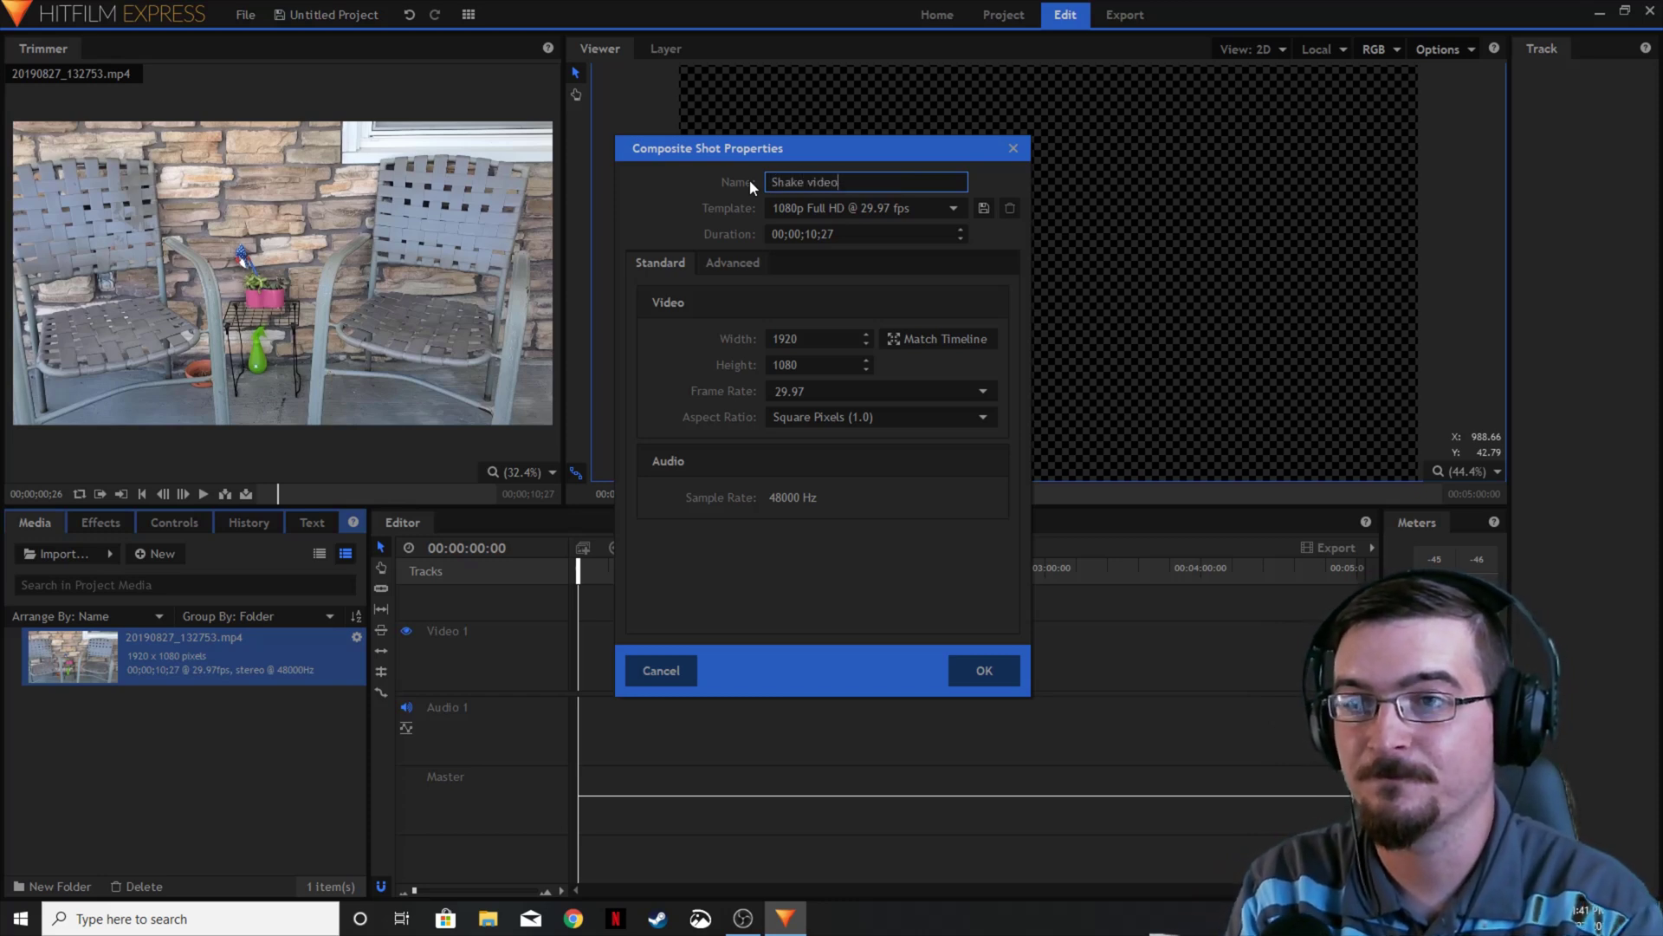
click(984, 669)
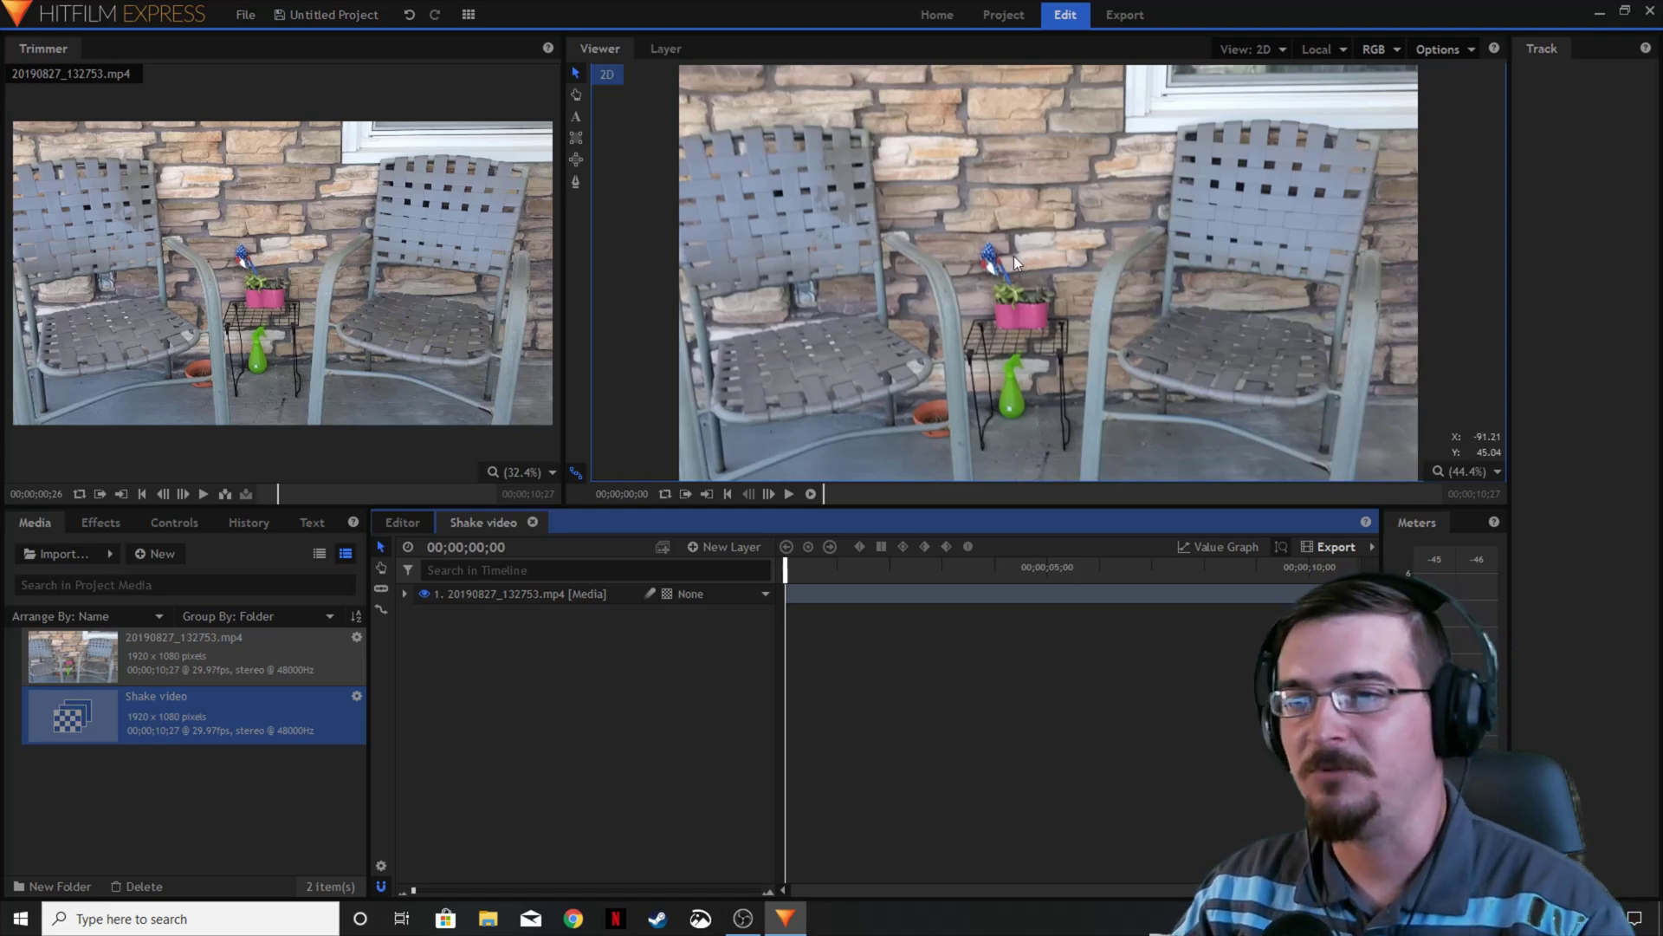
Step: Expand layer 1's property groups in the Shake video timeline
click(405, 594)
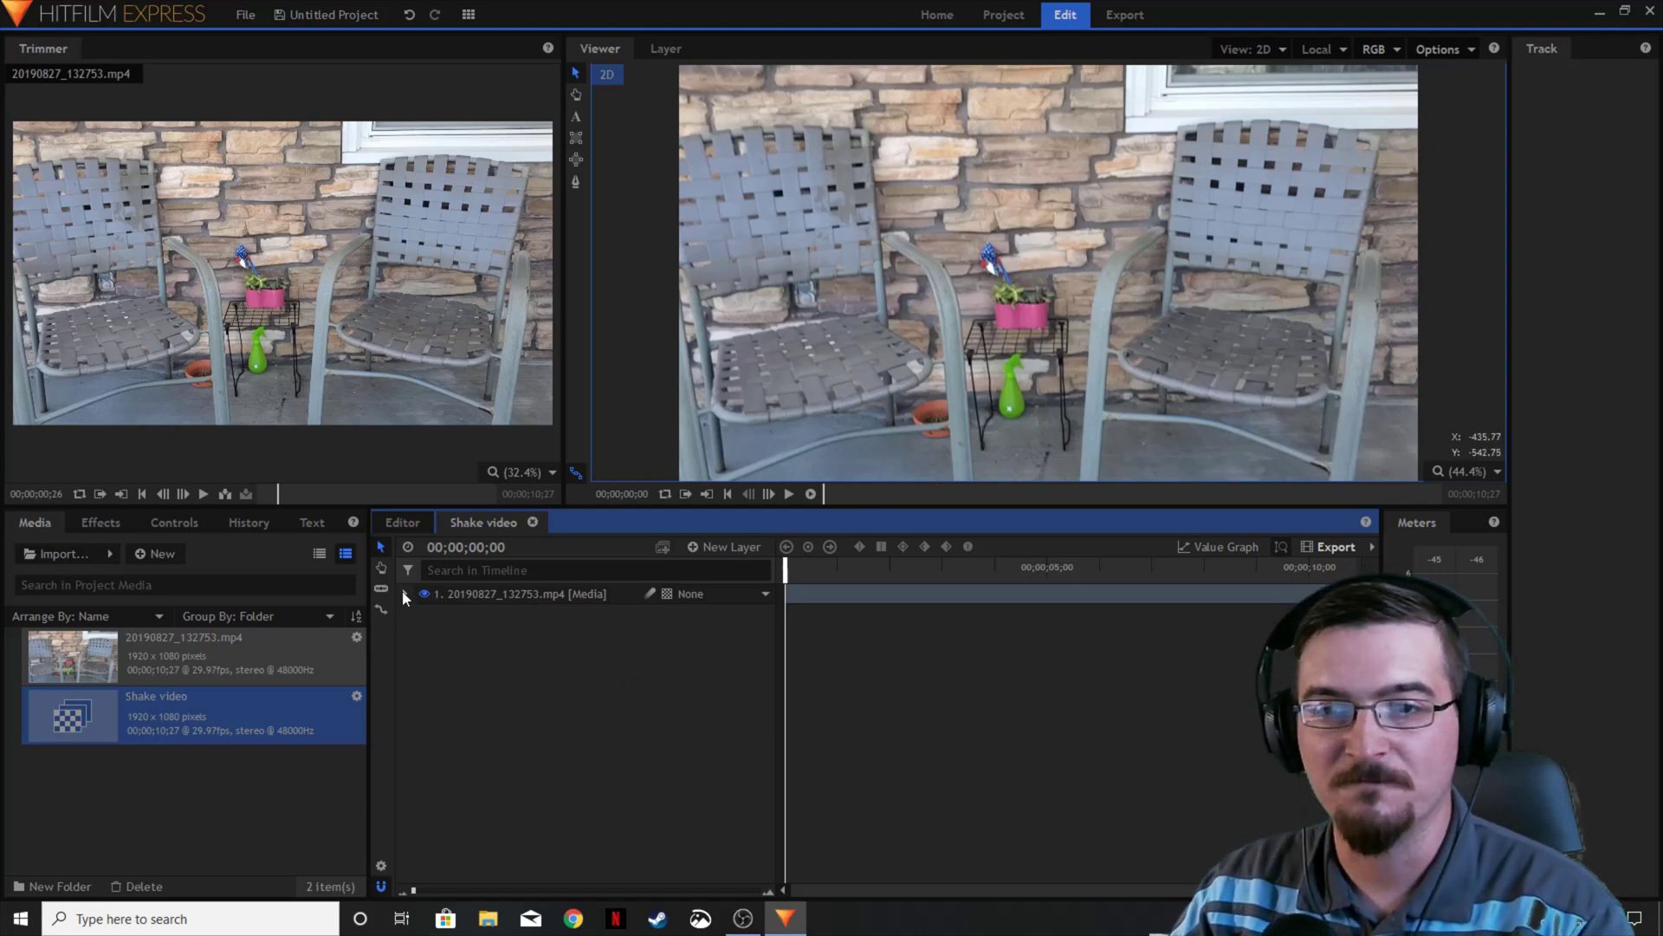
Step: Add a Tracker under the clip layer's Tracks
click(767, 614)
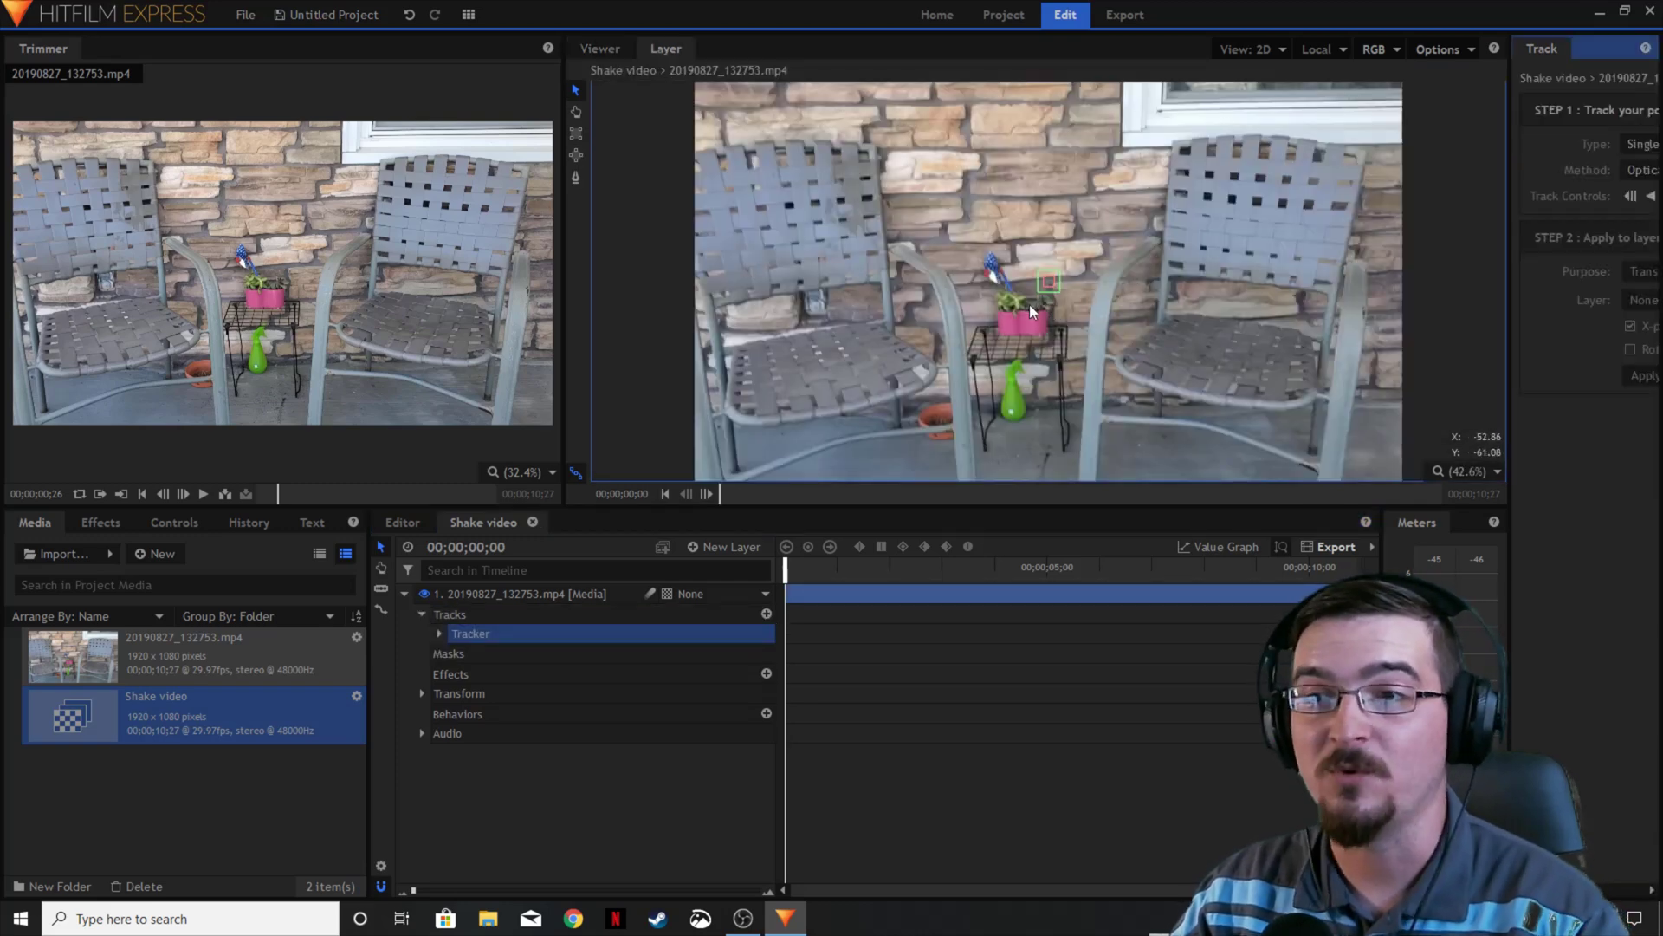
scroll(1029, 304, up, 2)
scroll(1054, 303, down, 3)
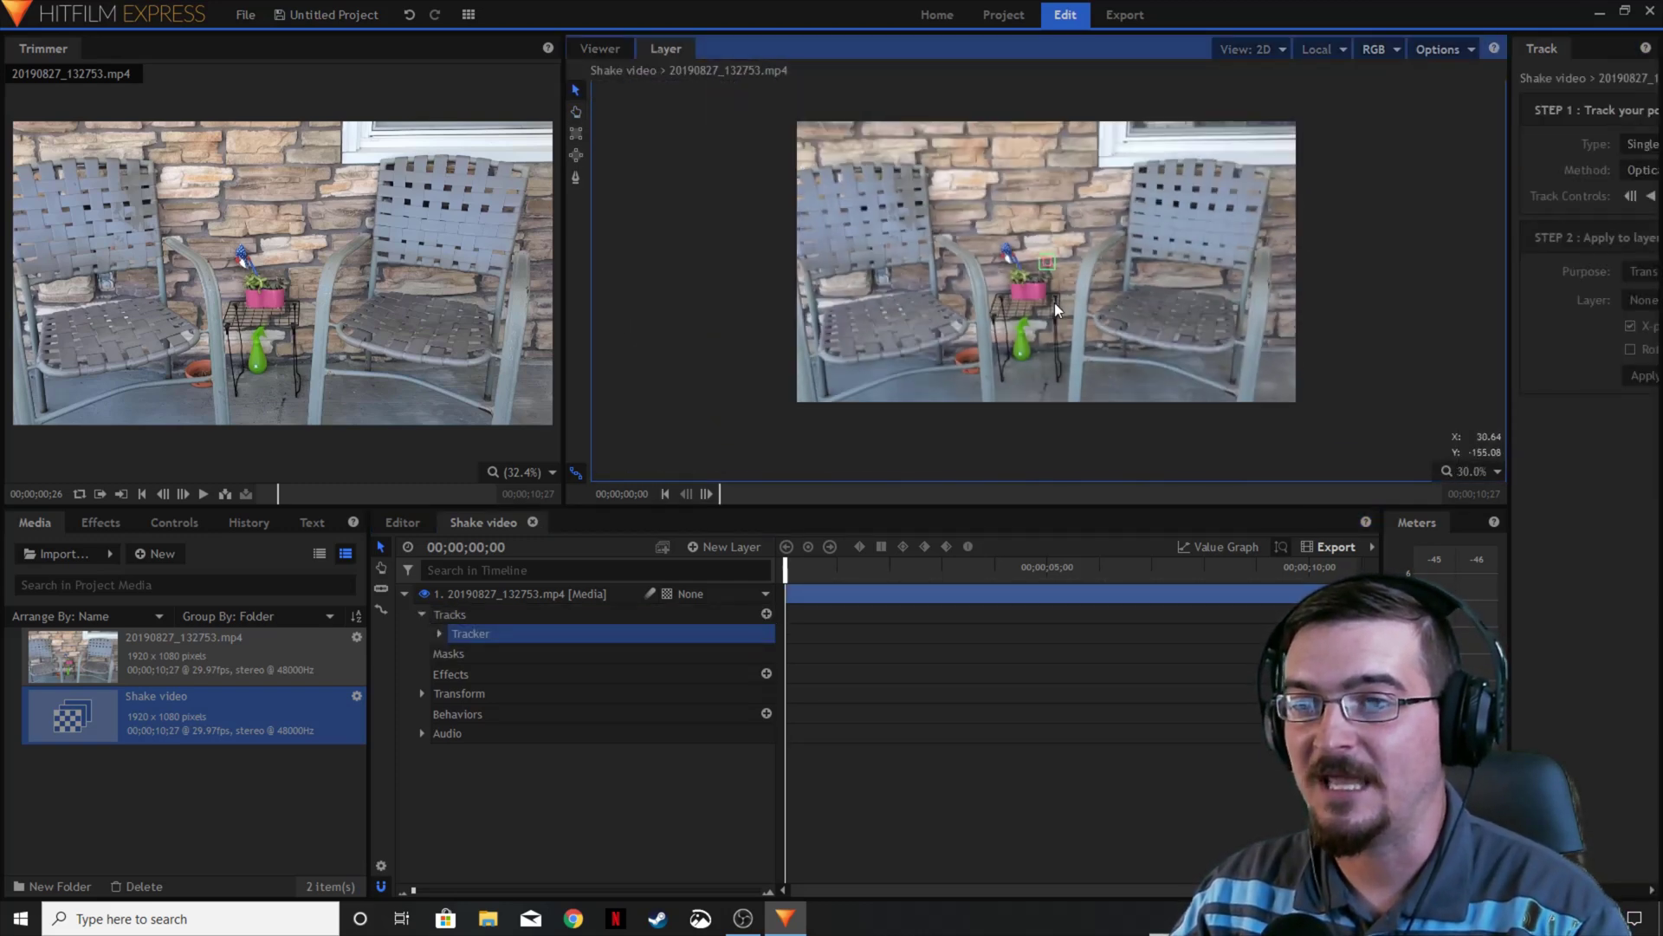
Step: Replay the original clip to study the shake
click(204, 493)
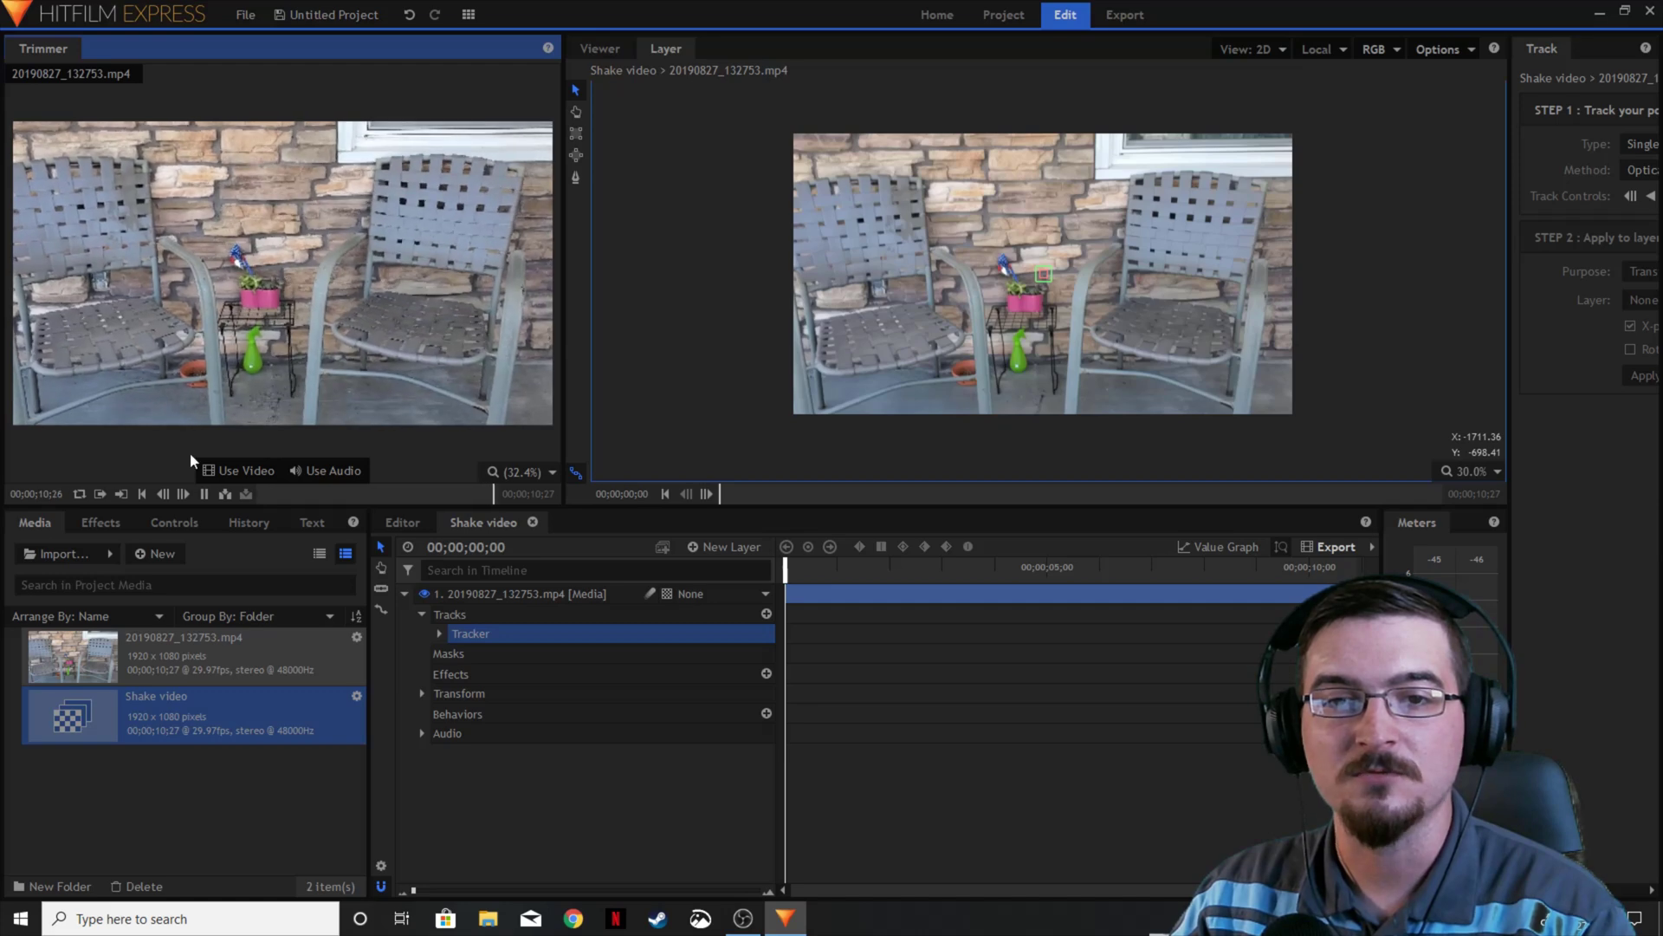
scroll(286, 268, up, 2)
scroll(283, 272, up, 2)
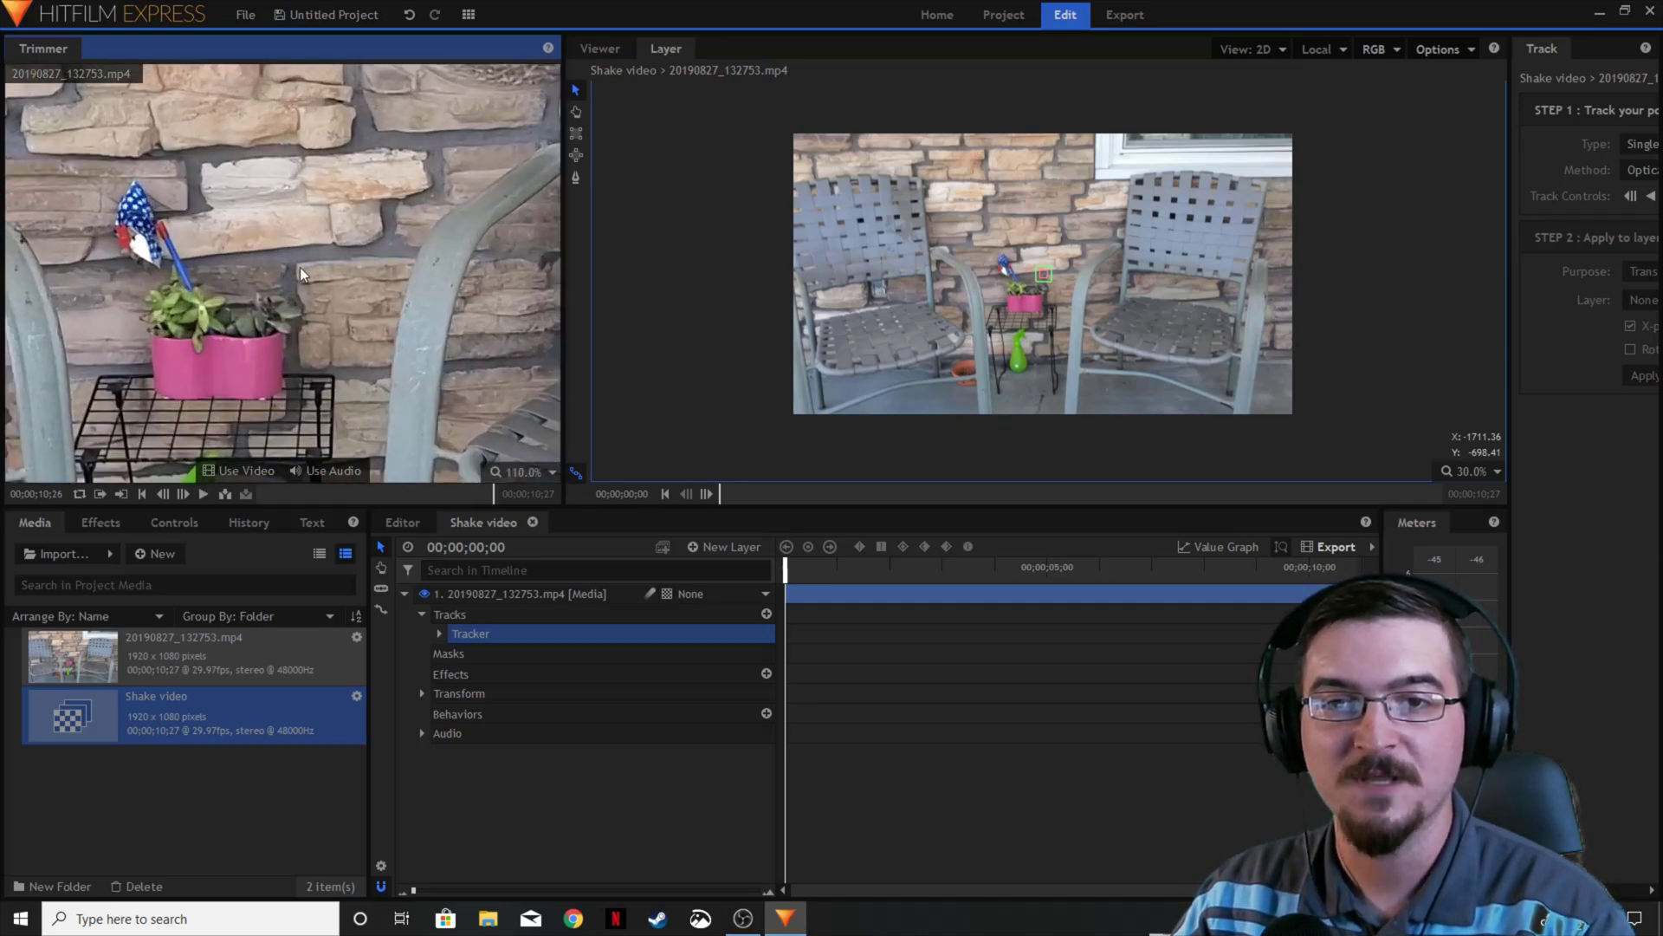
scroll(298, 274, down, 3)
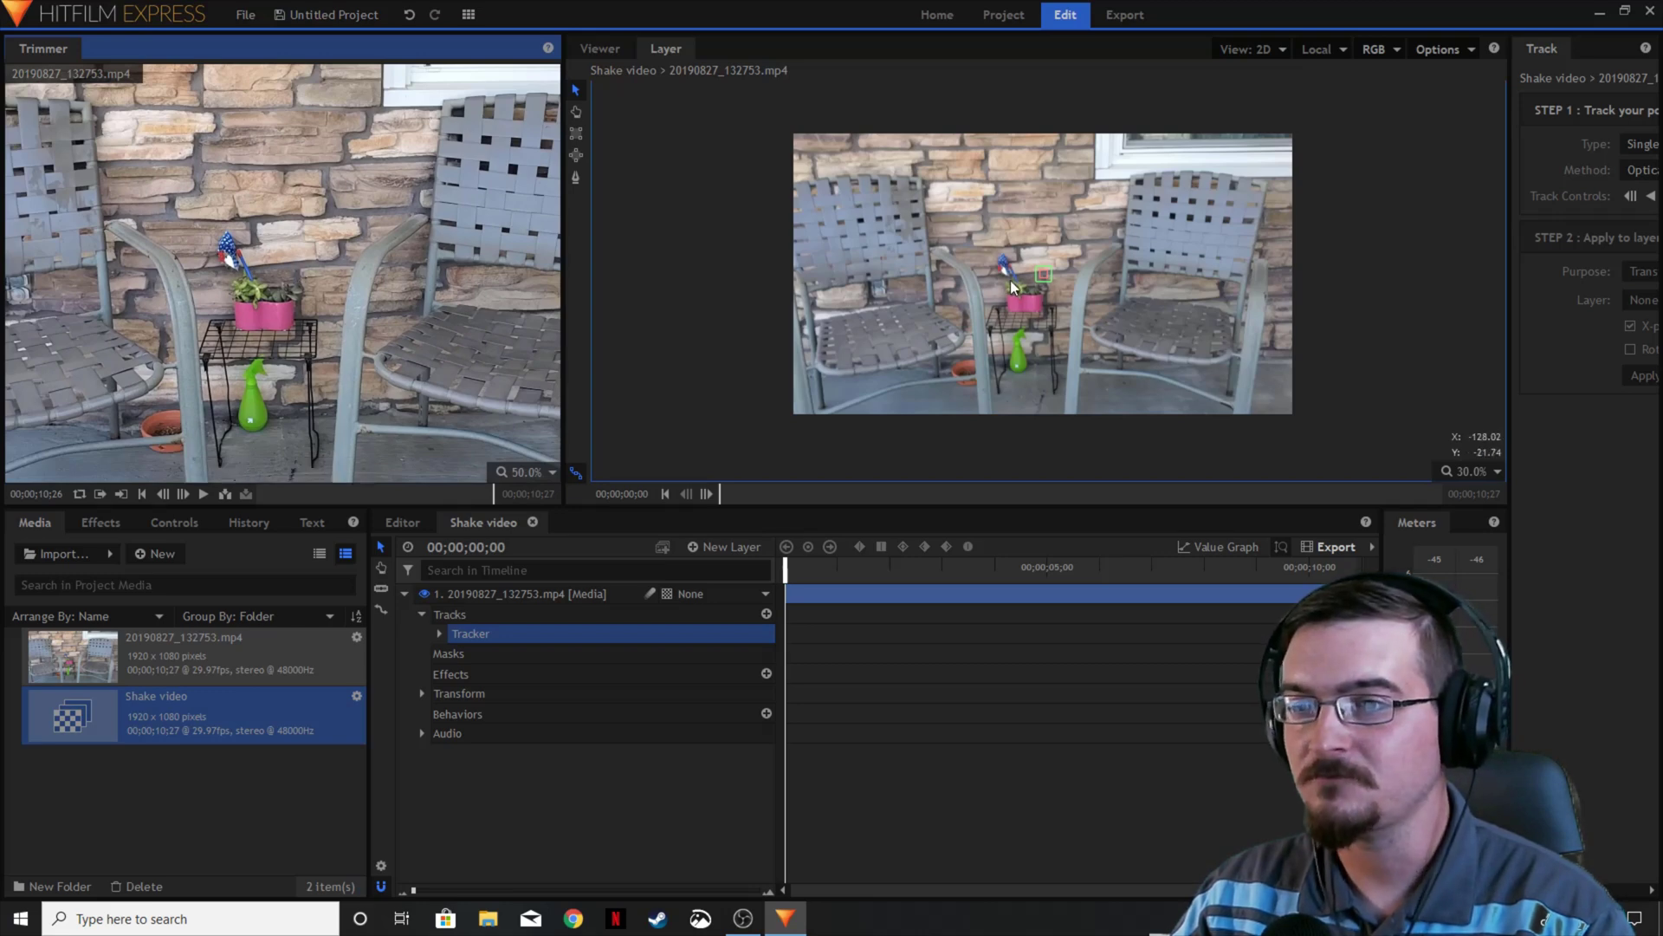
scroll(1052, 291, up, 4)
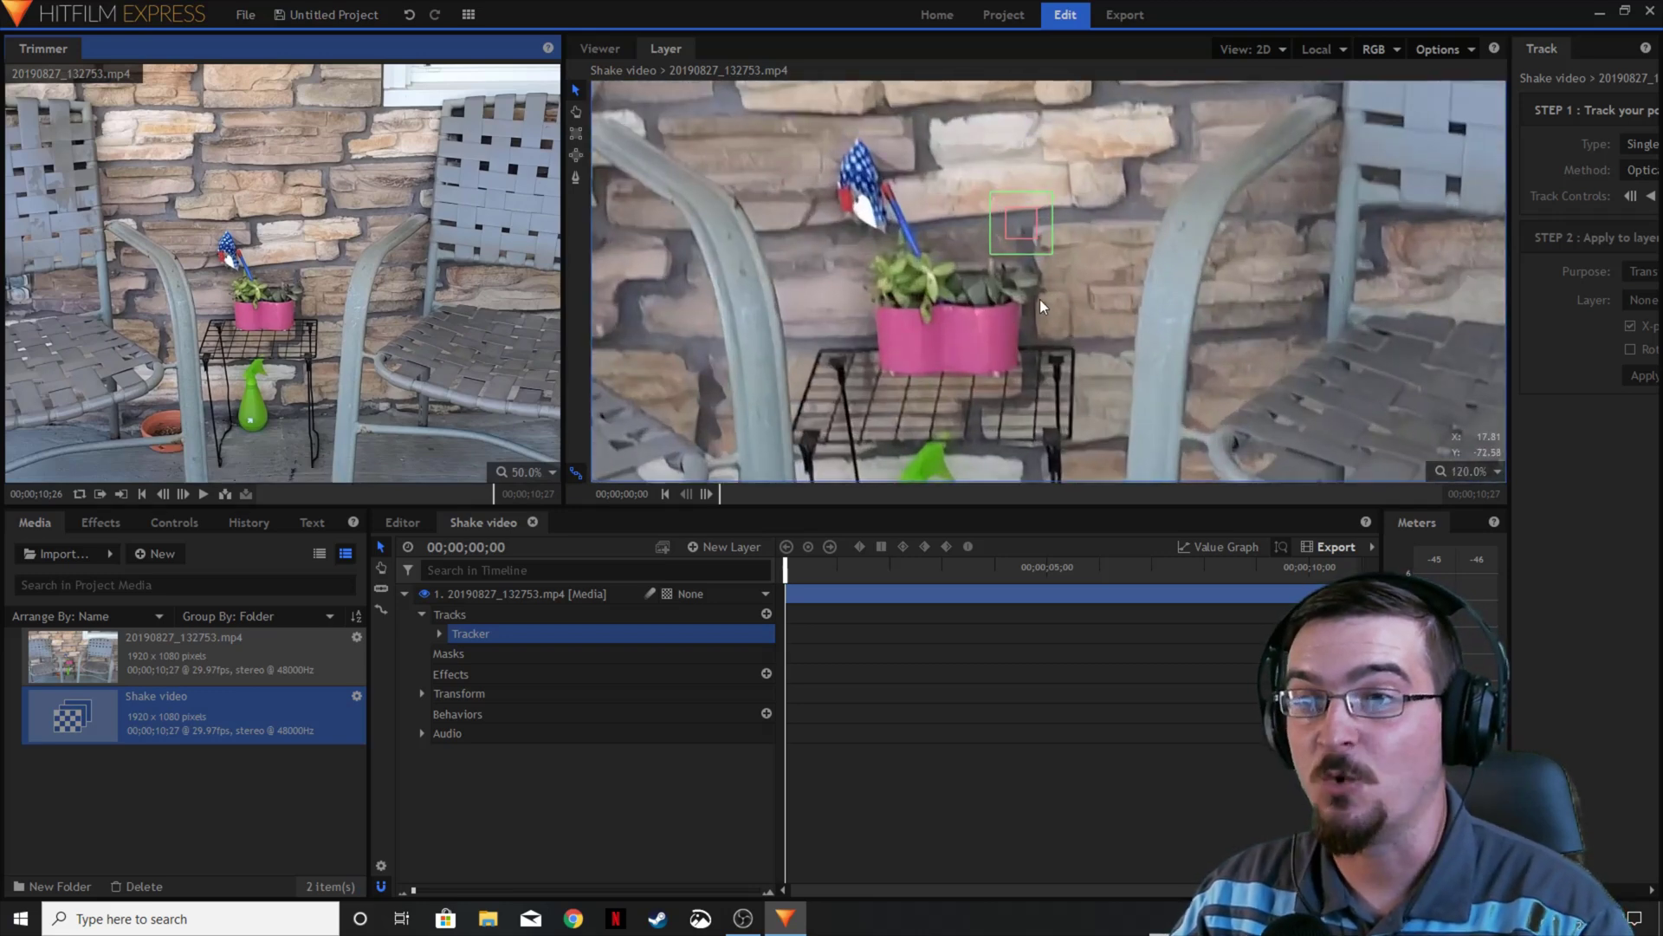
scroll(1039, 299, down, 4)
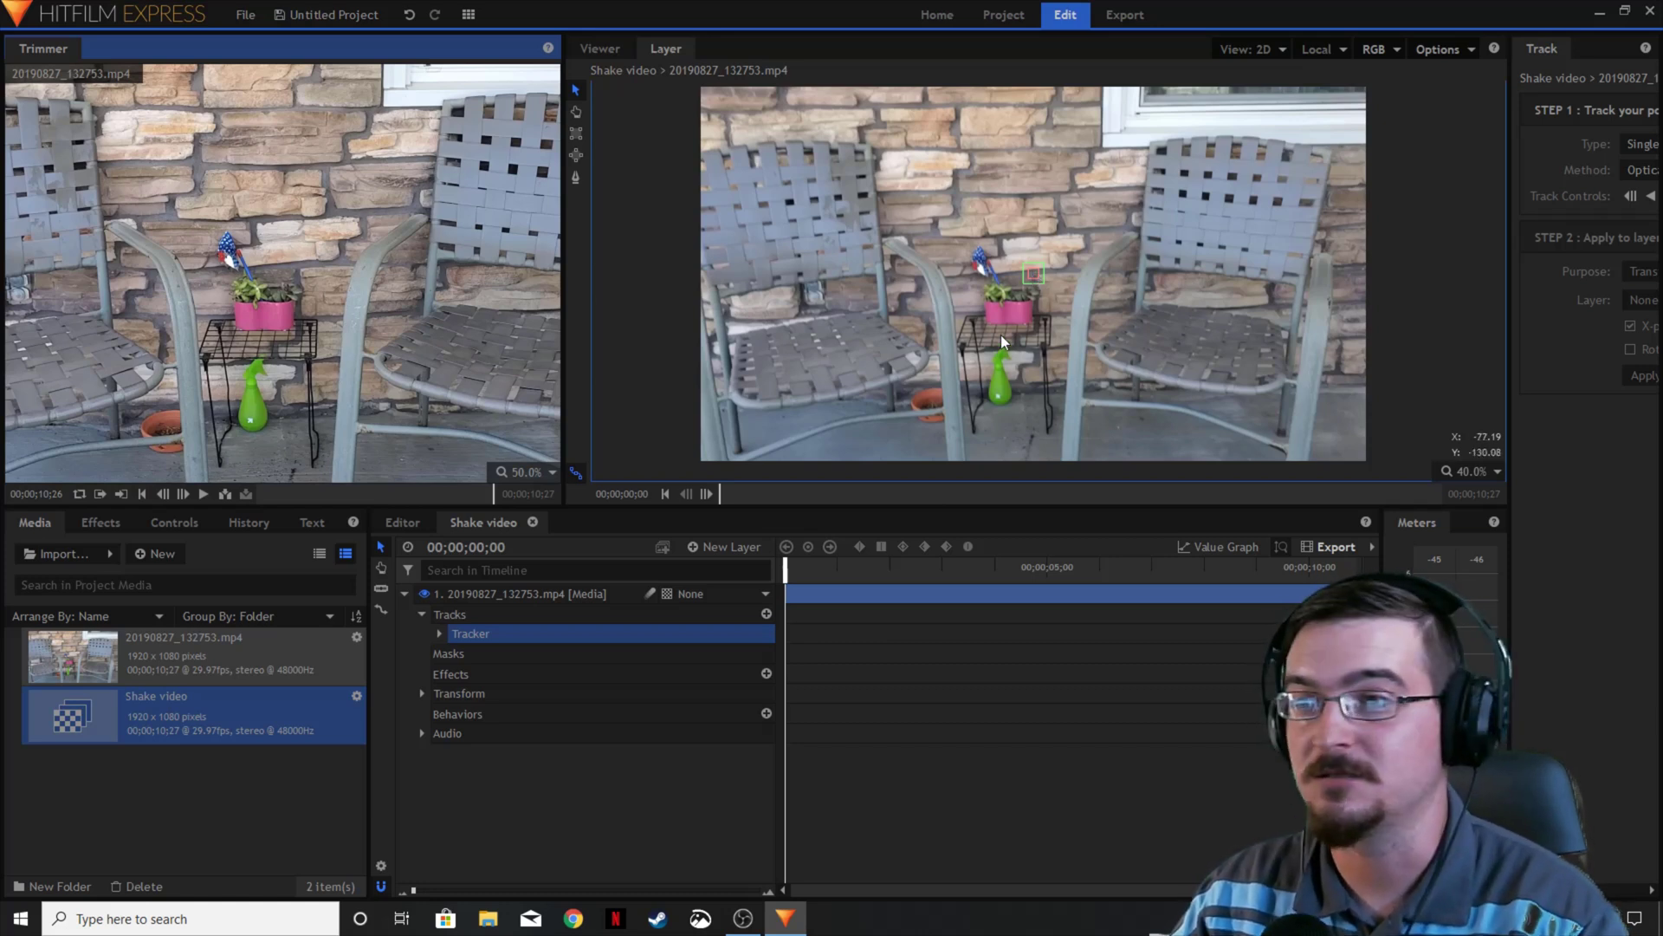
Step: Place the tracking point on a dark brick spot just above the potted plant
scroll(1035, 291, up, 8)
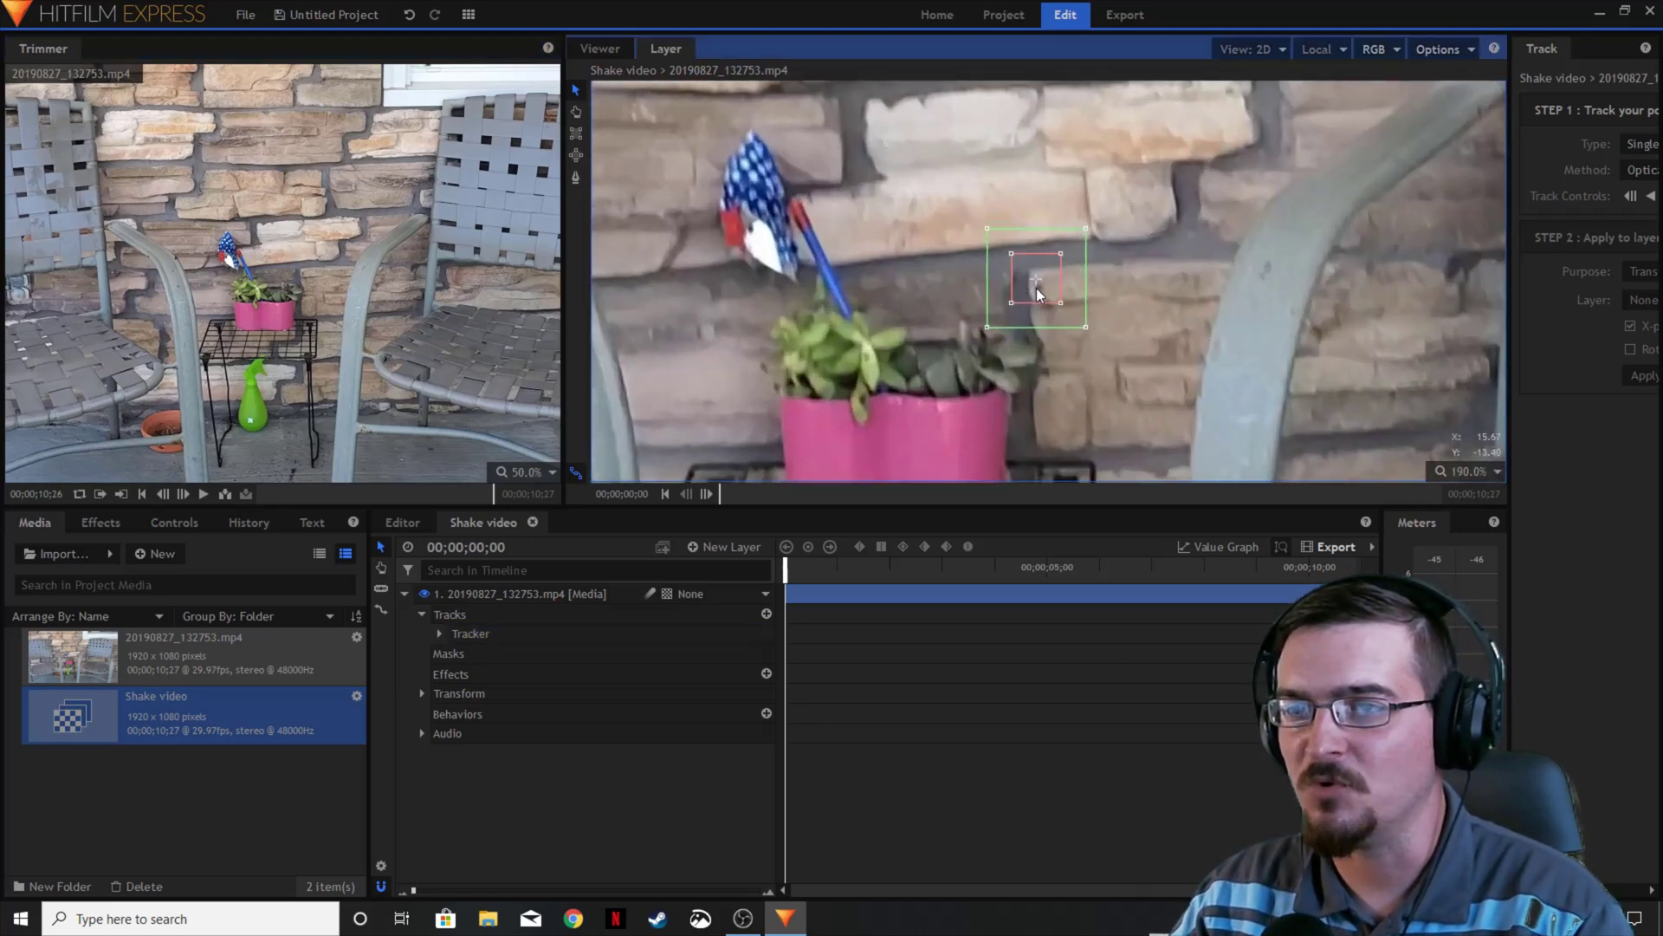
drag(1020, 286, 1032, 286)
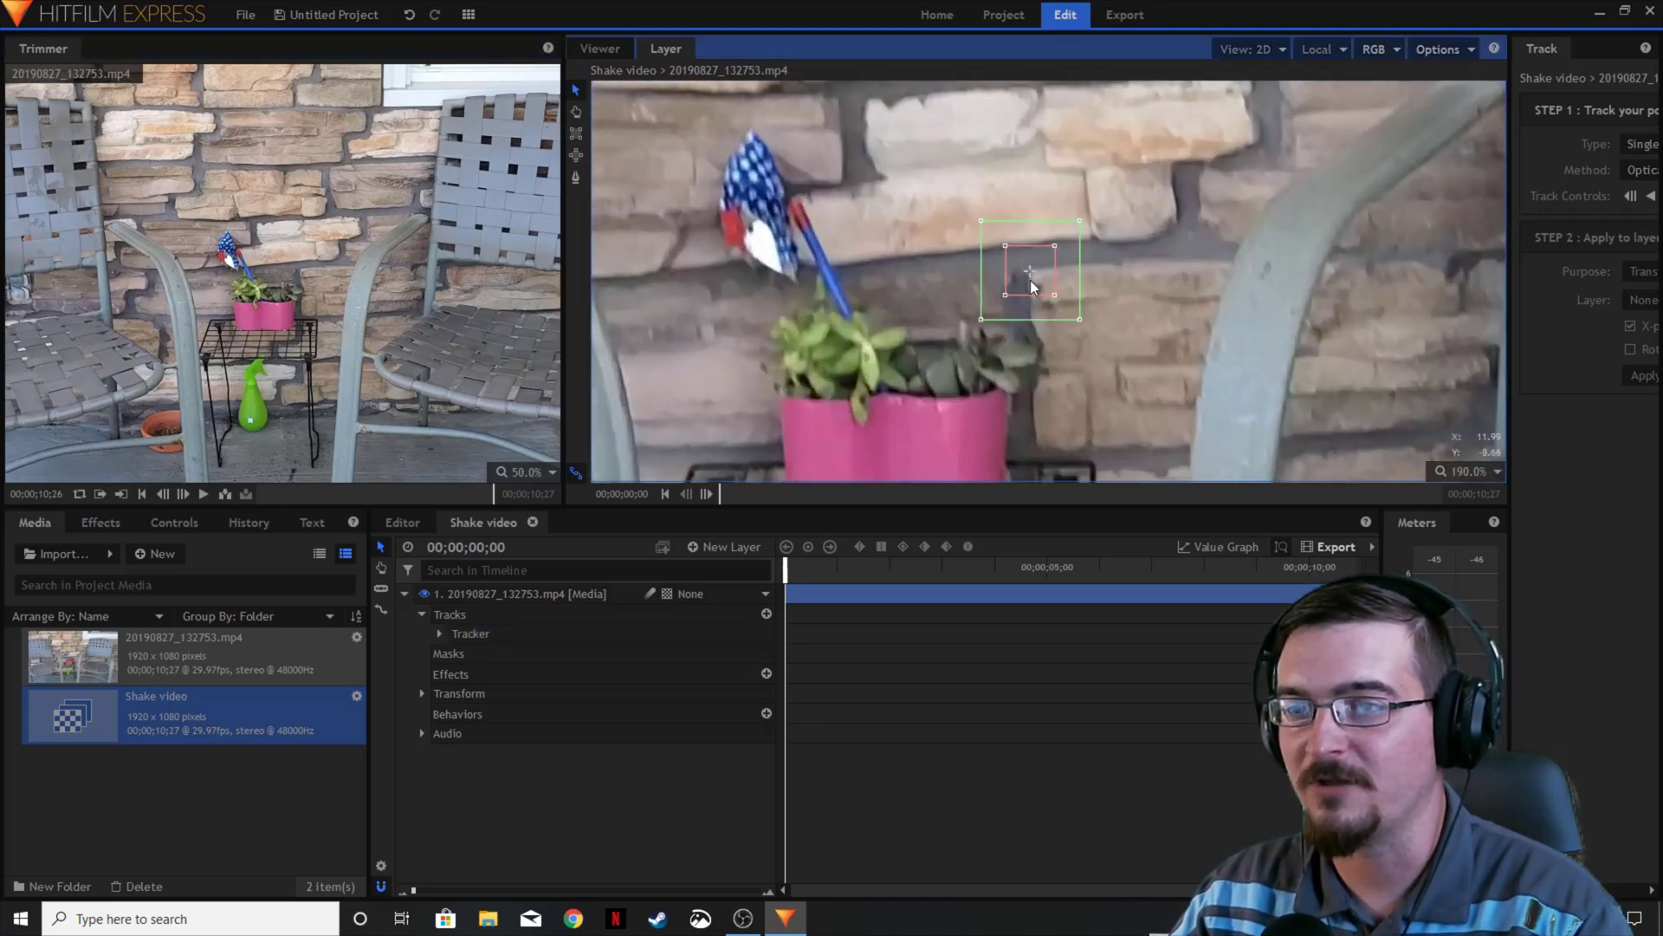
scroll(1032, 286, down, 6)
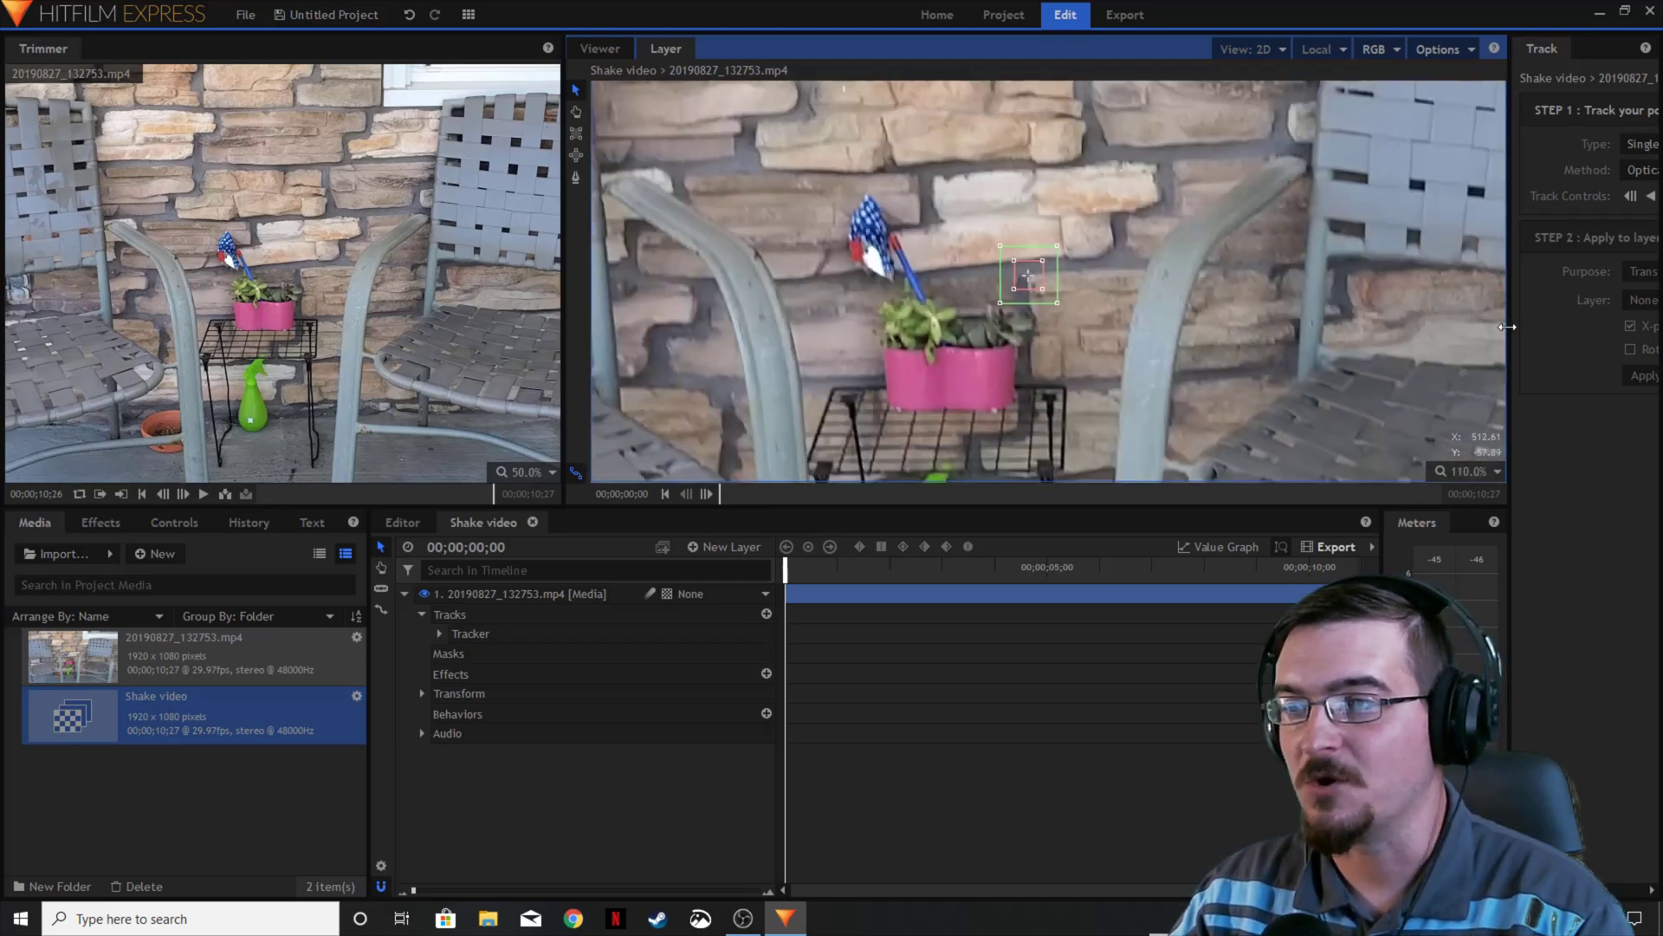
Step: Widen the tracking settings panel
drag(1509, 325, 1303, 319)
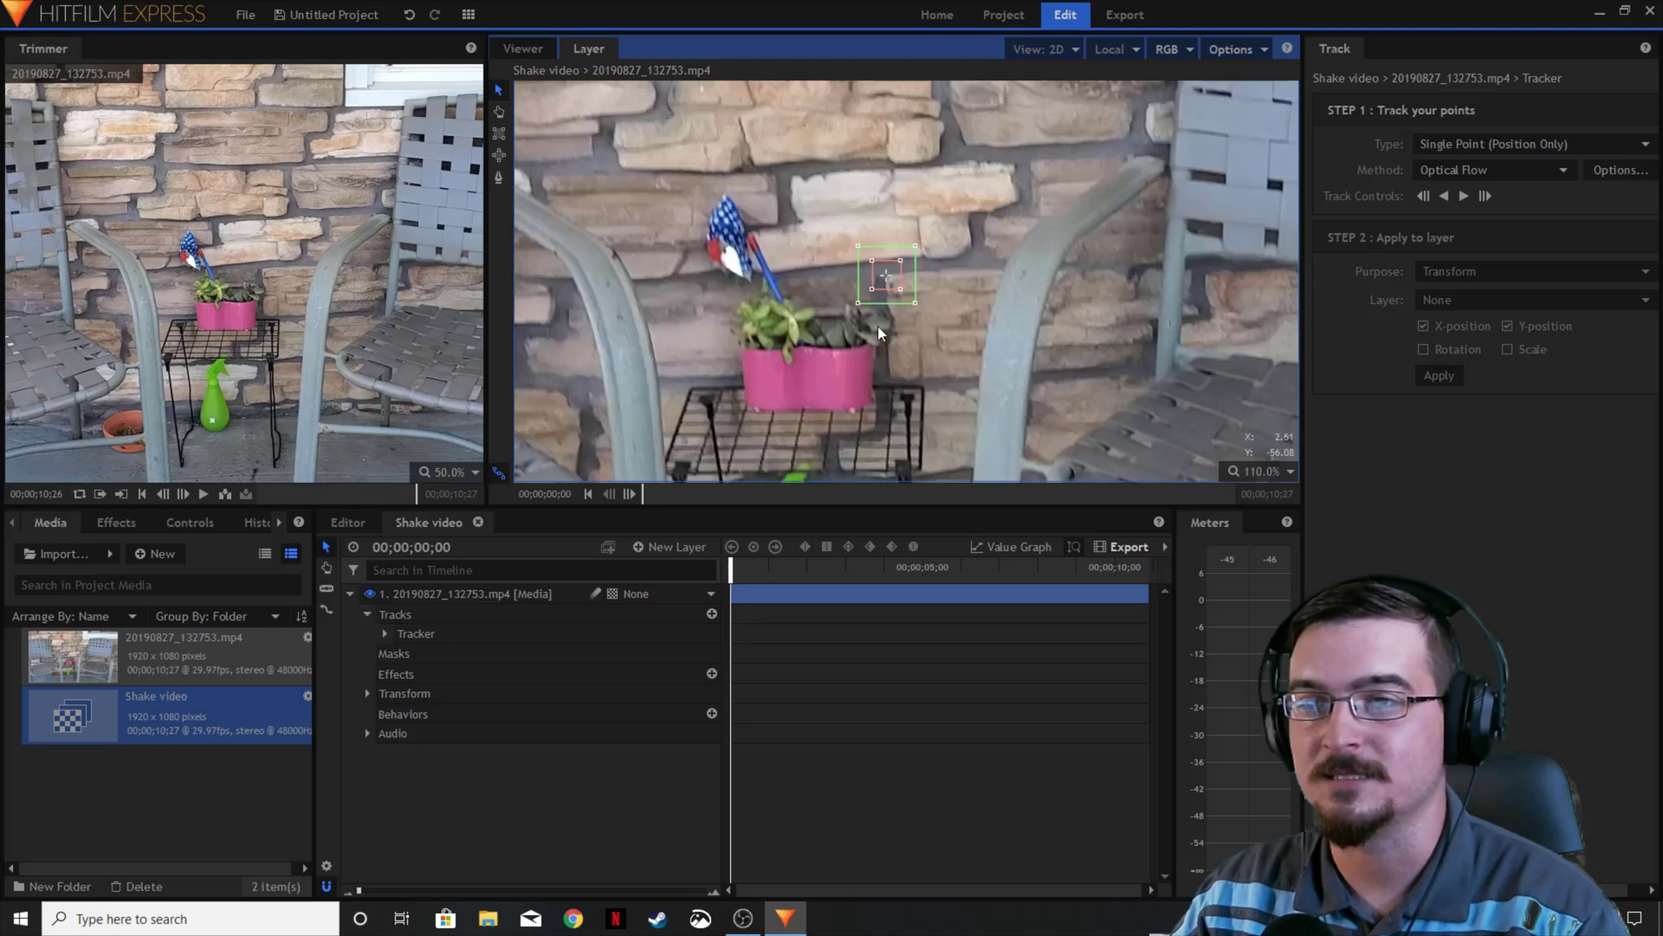
scroll(876, 326, up, 3)
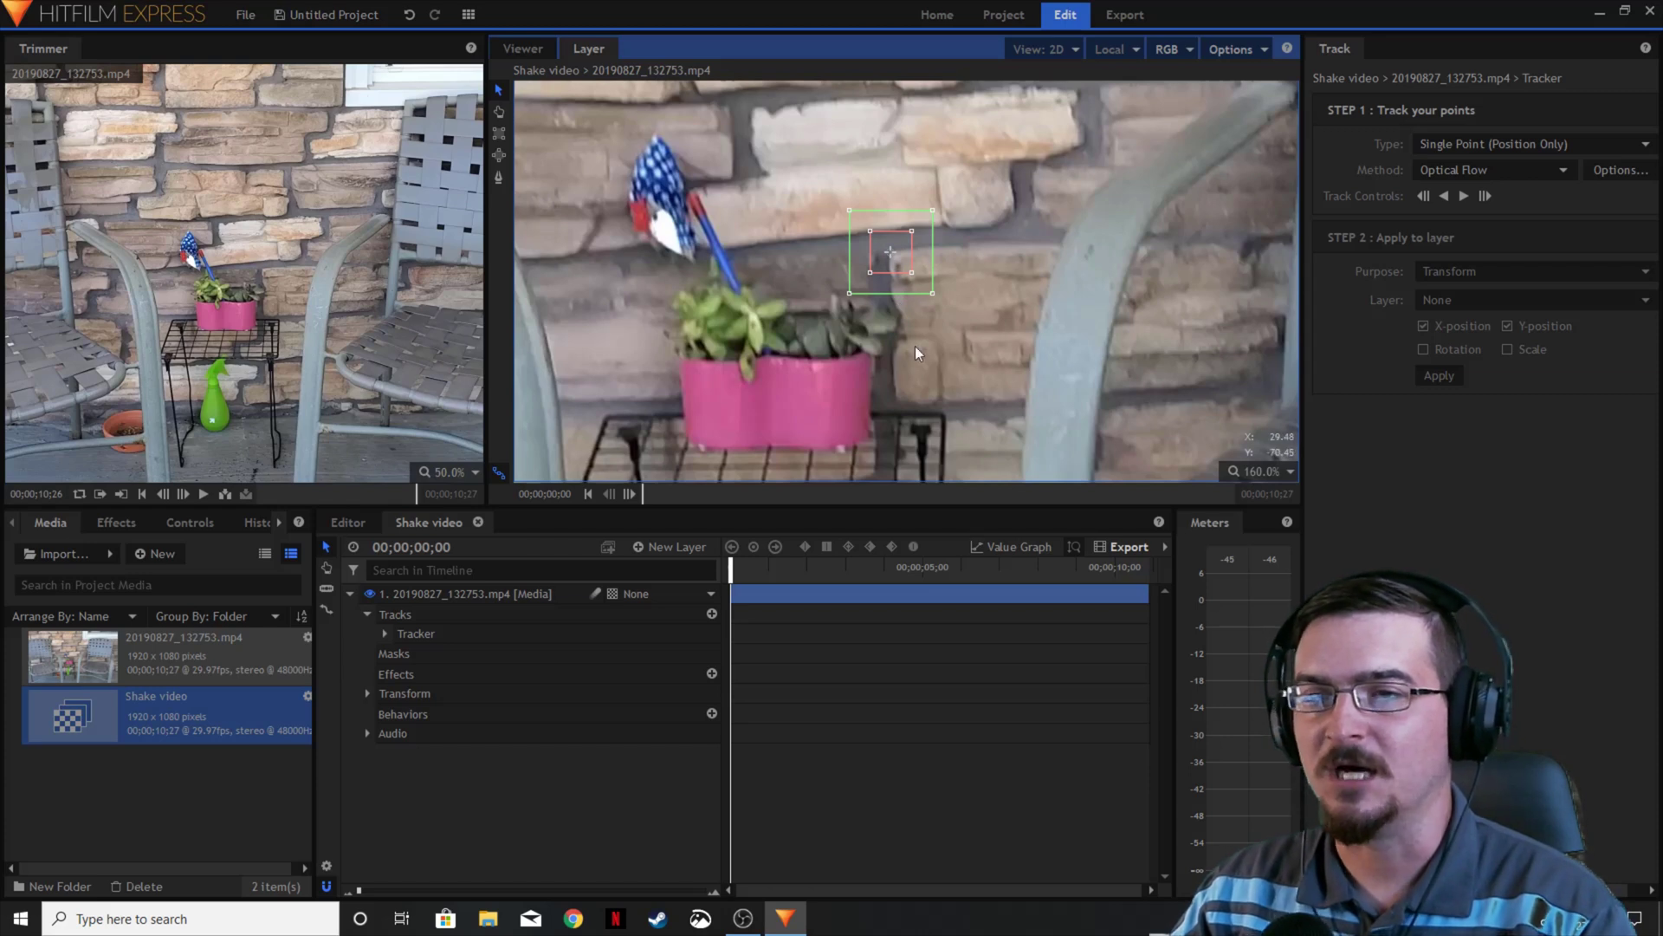
scroll(885, 273, up, 2)
scroll(885, 273, up, 2)
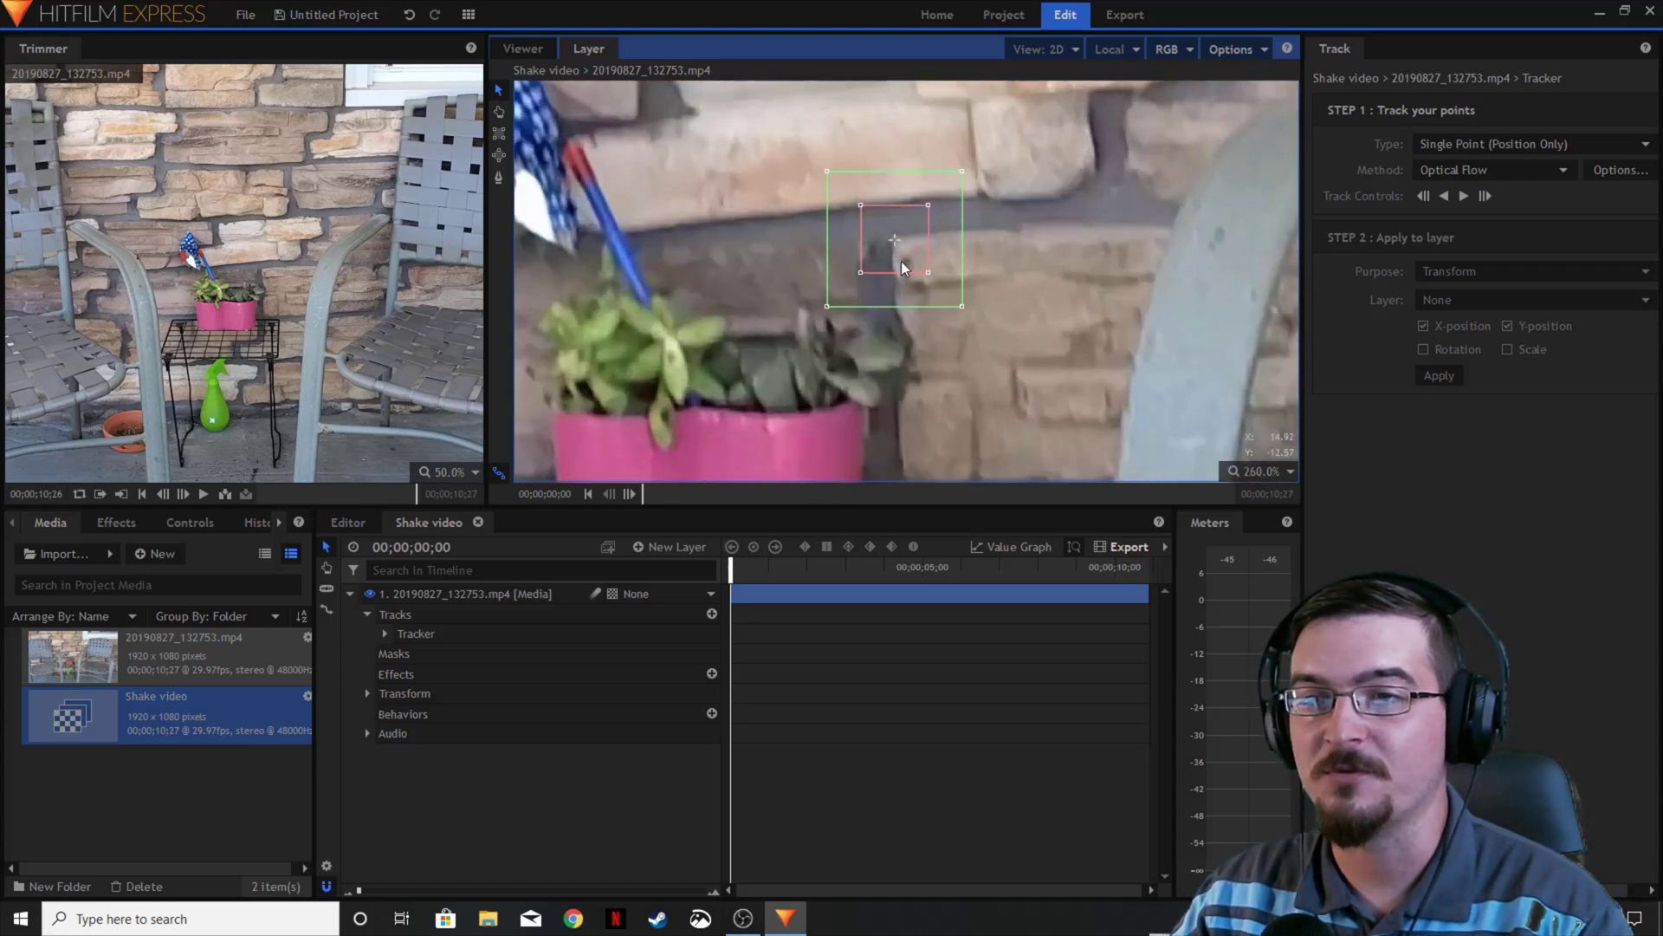
scroll(901, 262, down, 4)
scroll(970, 325, down, 3)
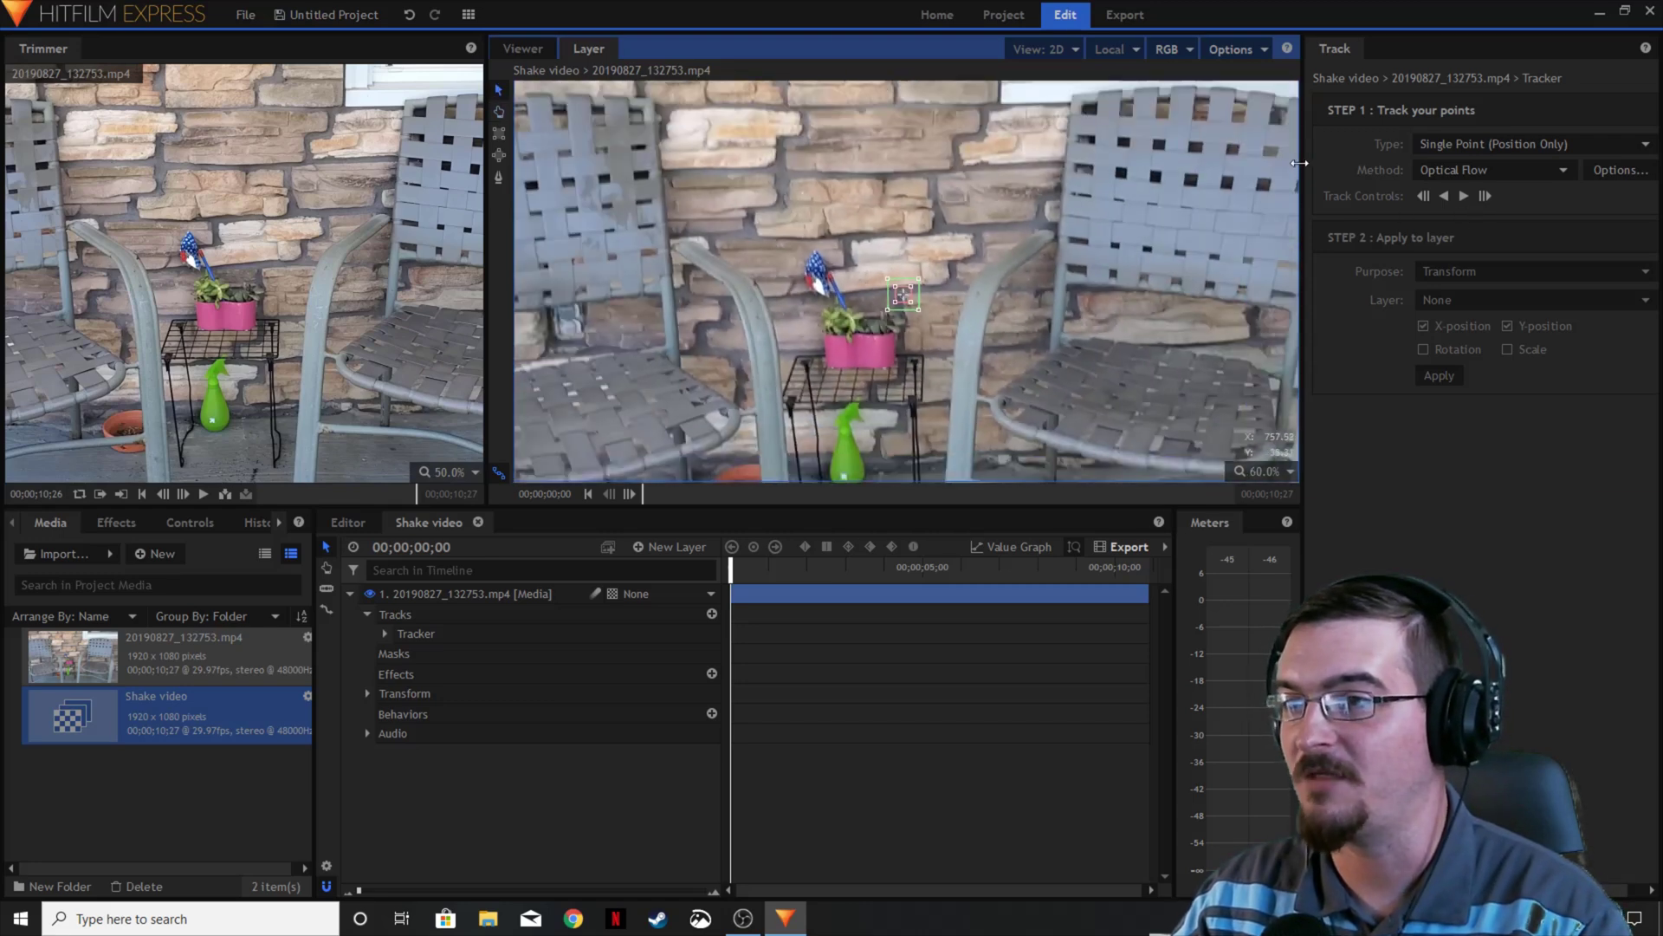
drag(1299, 163, 1222, 163)
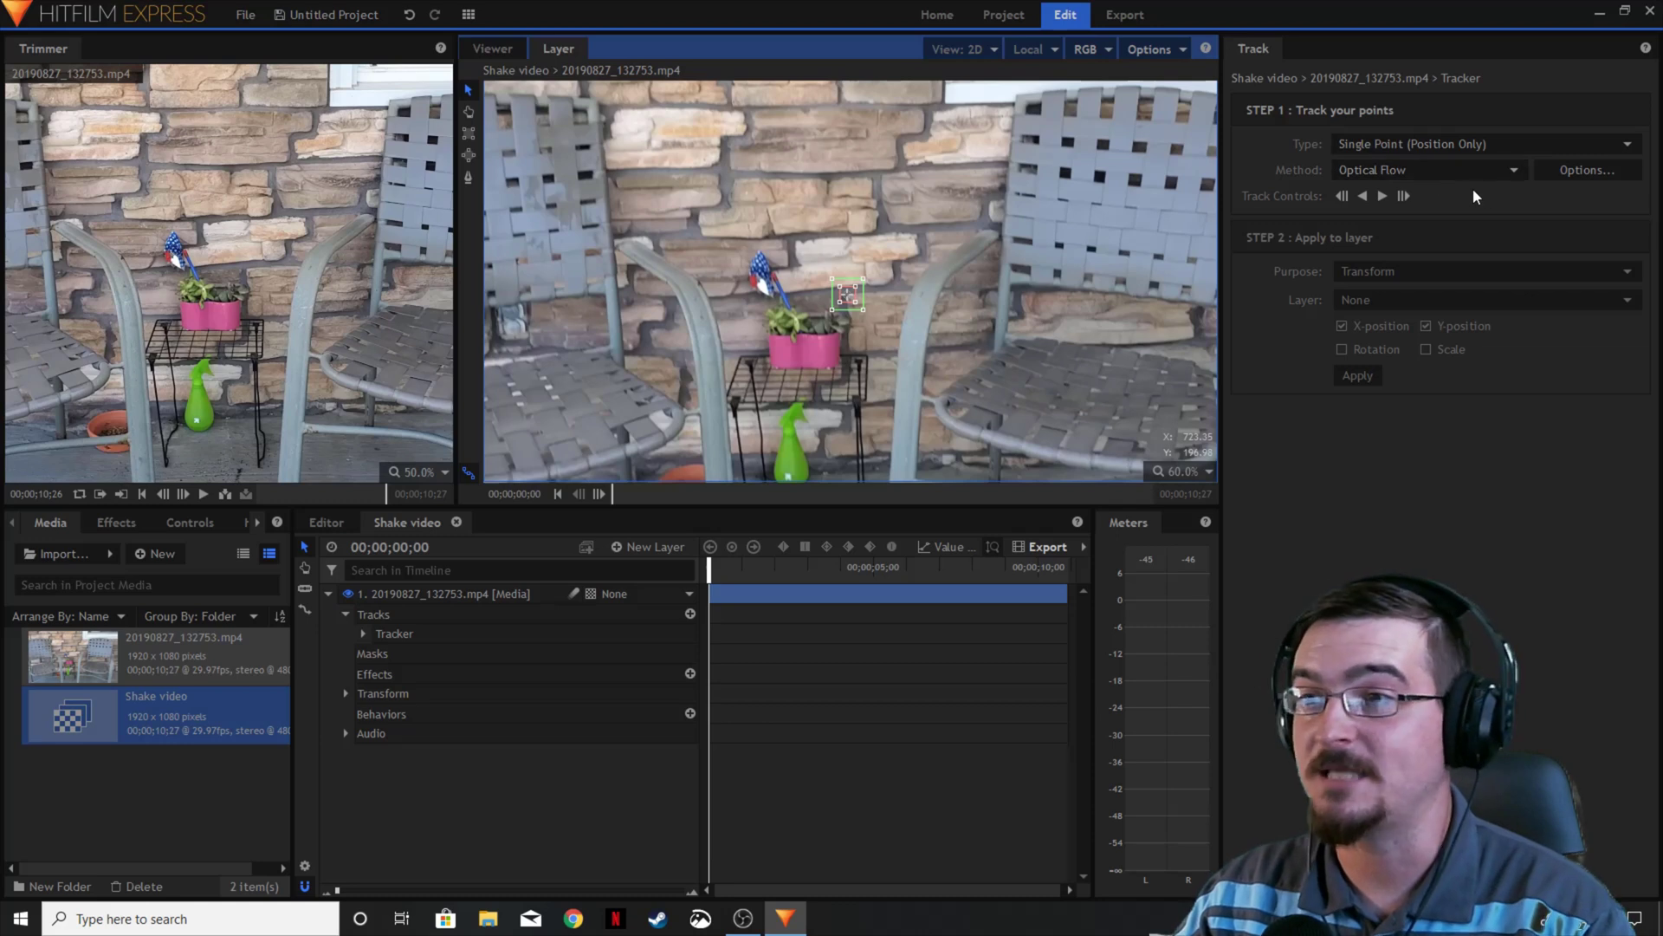
Step: Keep the default tracking options (25% tolerance, 15 iterations) and track the point forward
click(1603, 170)
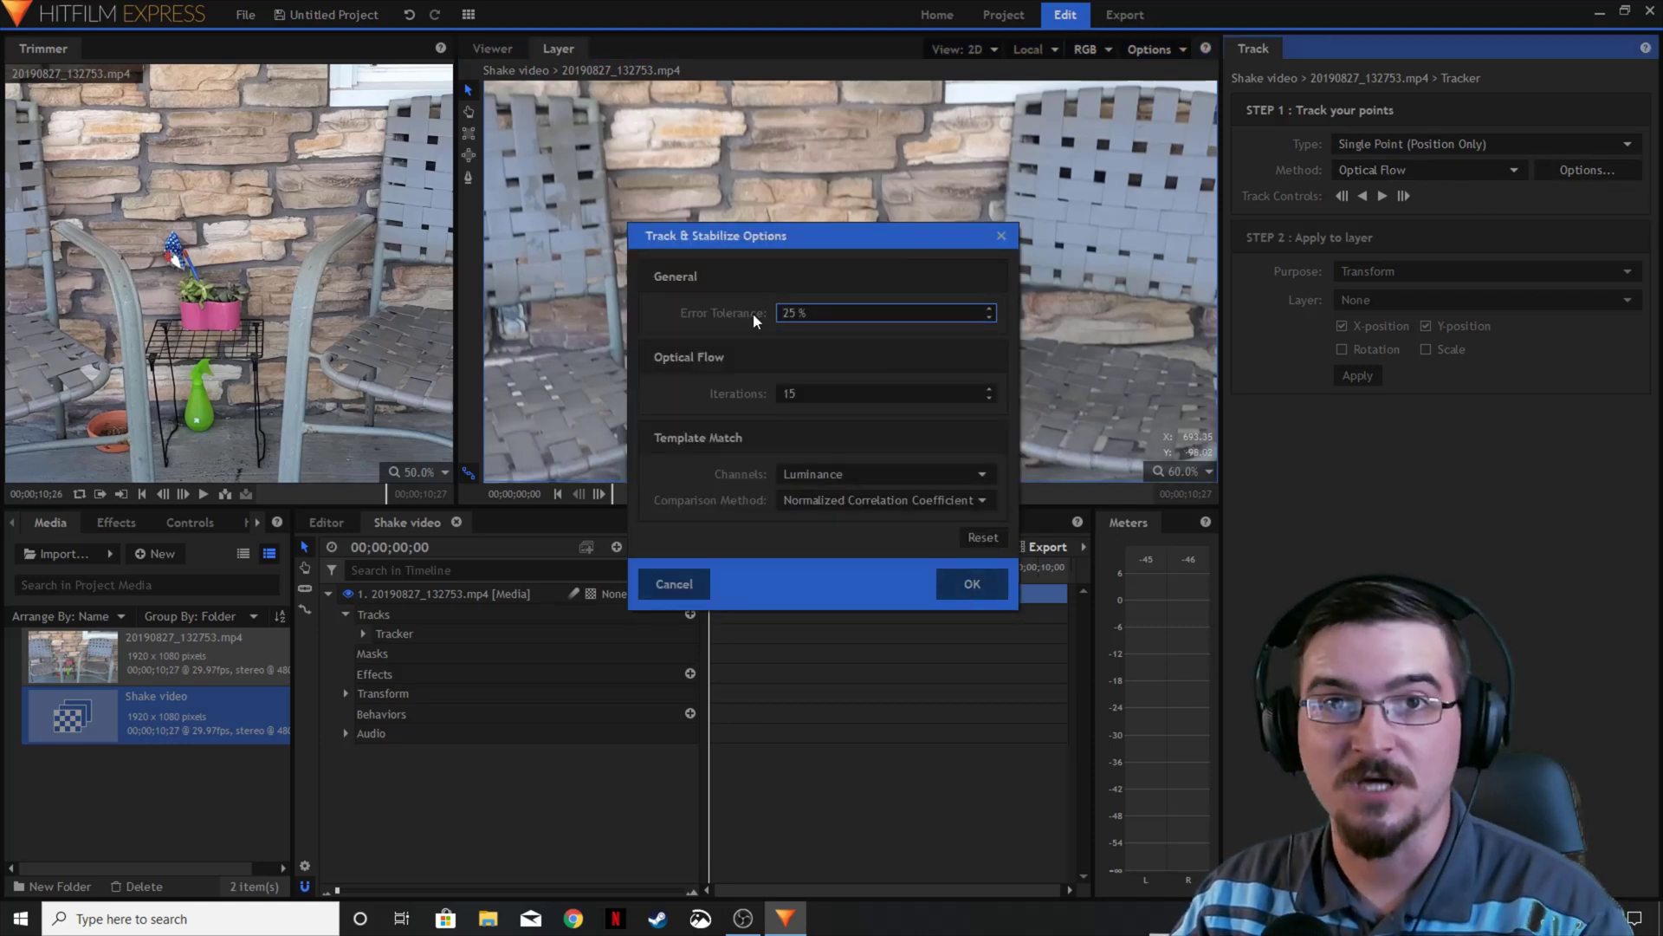
click(970, 587)
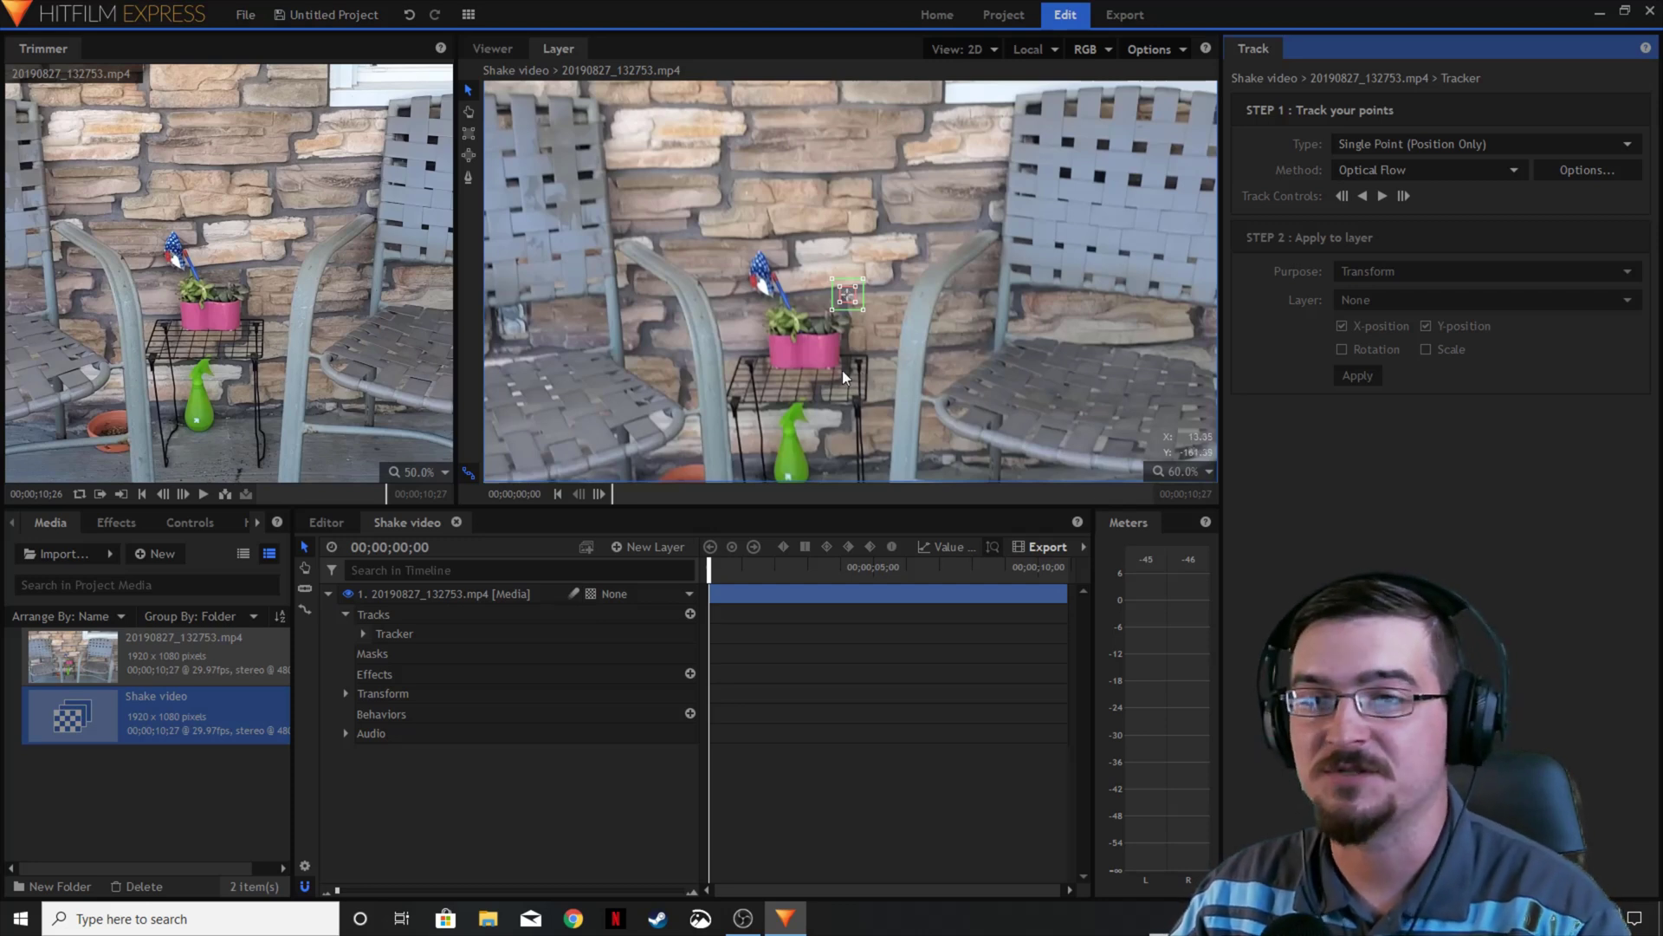
click(1383, 196)
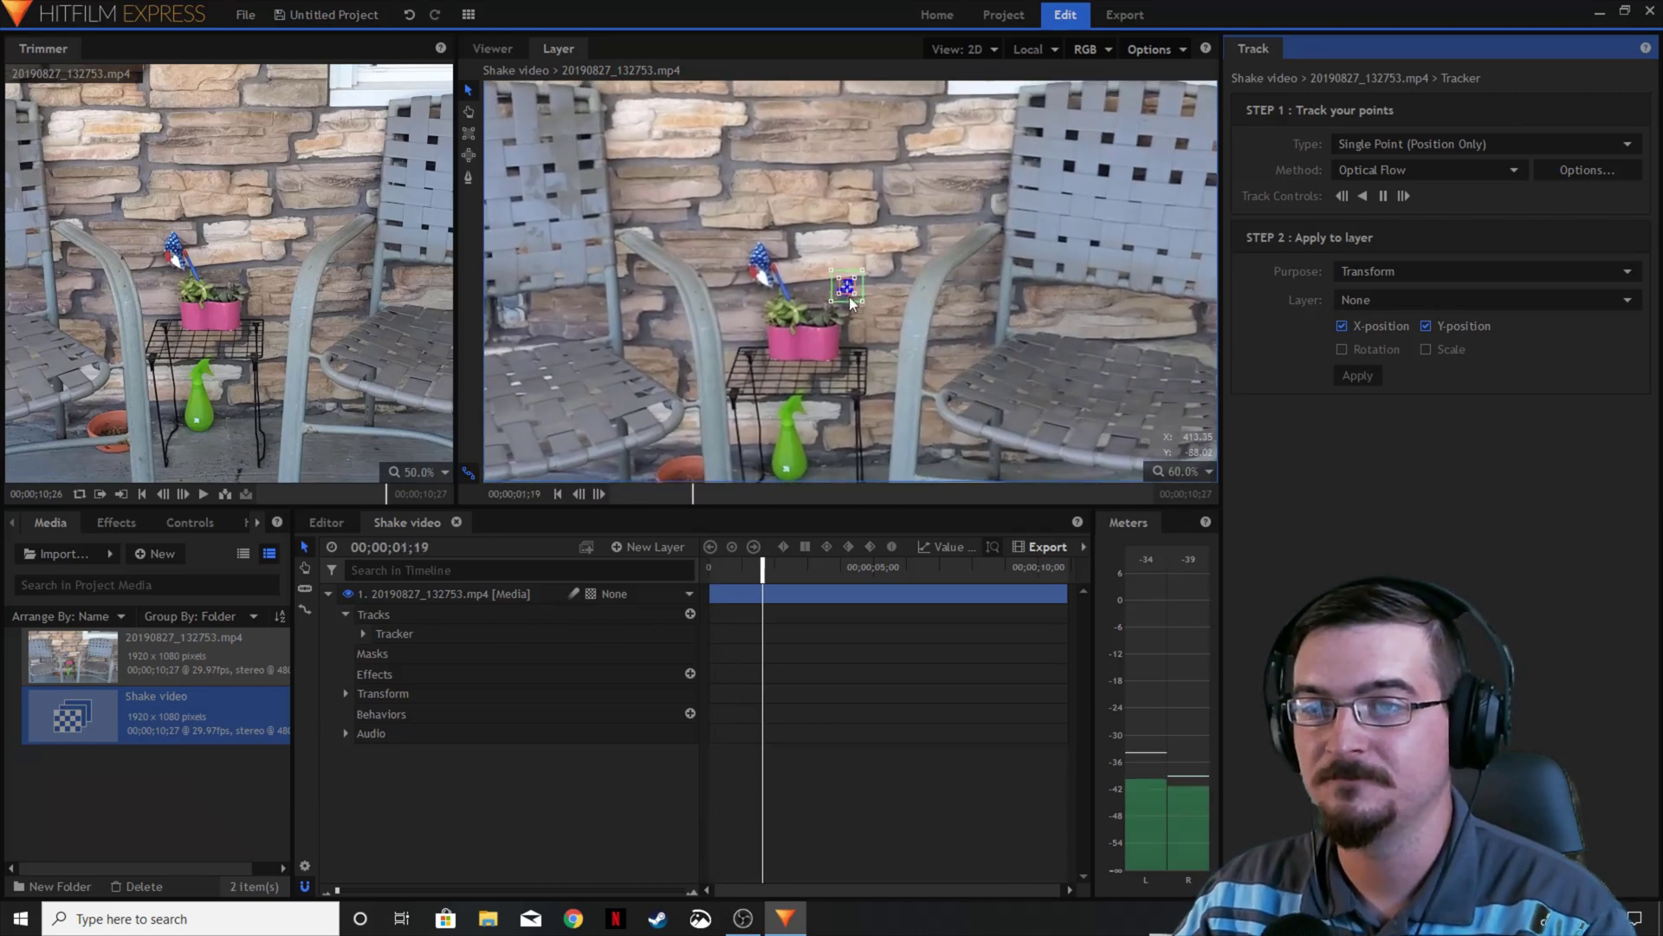
Step: Zoom the viewer in and out to inspect the tracked point's trail through 00;00;10;26
scroll(844, 295, up, 2)
scroll(837, 303, up, 1)
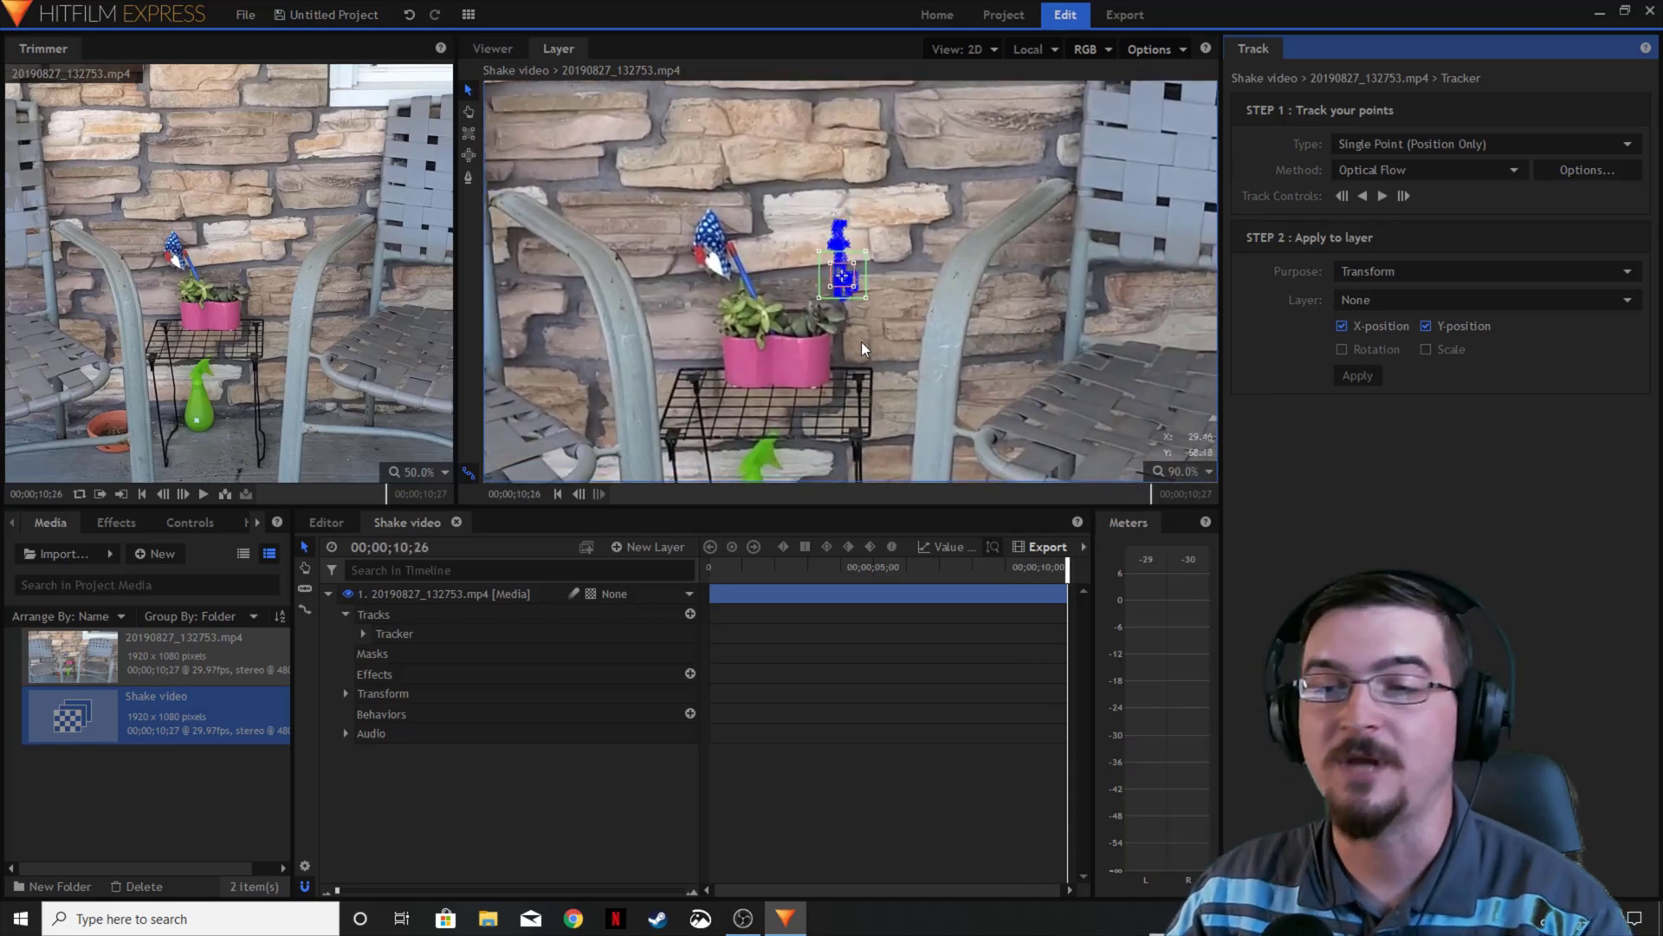
scroll(861, 341, down, 5)
scroll(861, 302, up, 8)
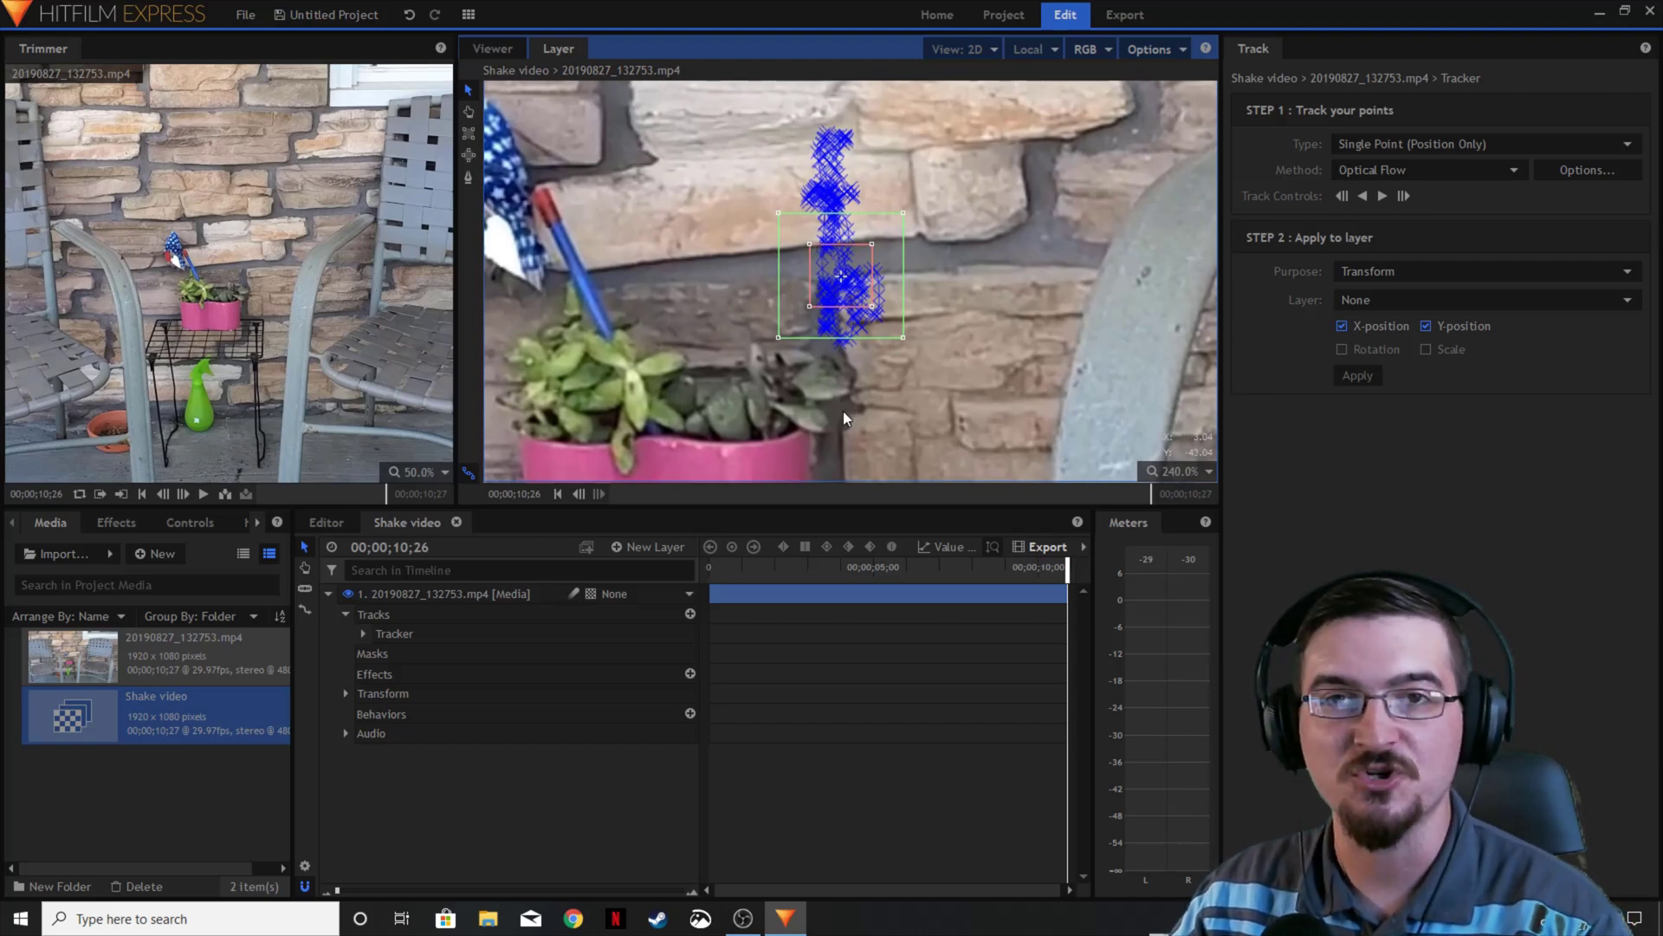
scroll(844, 411, down, 1)
scroll(844, 410, down, 6)
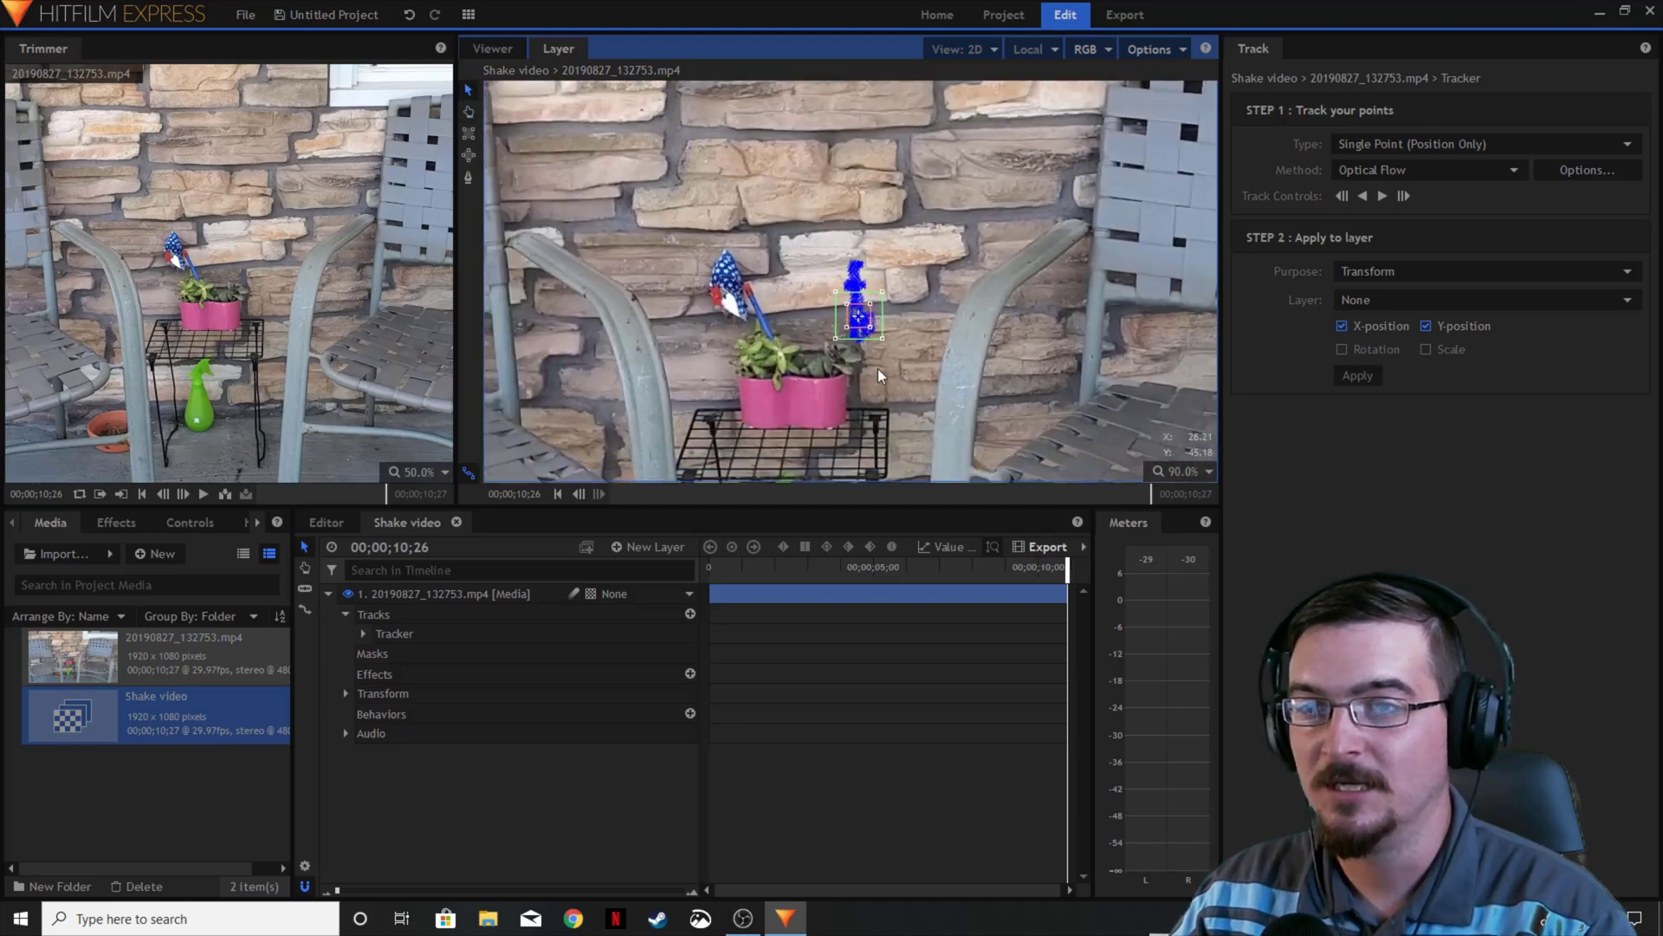
scroll(873, 355, down, 3)
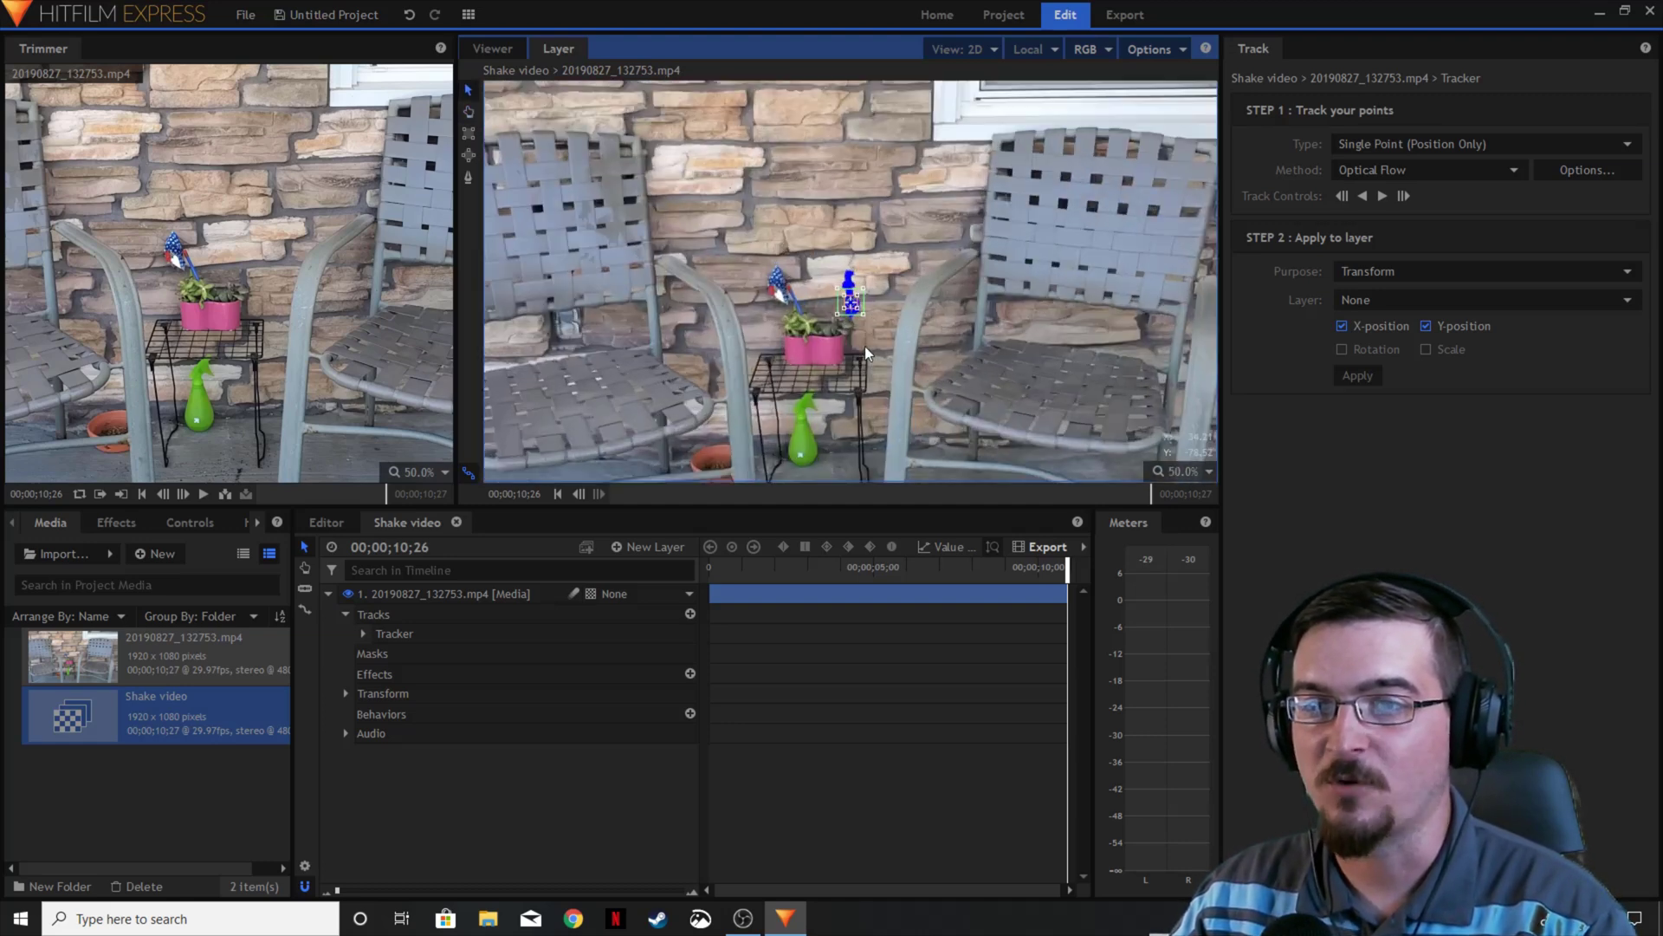
scroll(866, 344, down, 3)
scroll(866, 343, up, 1)
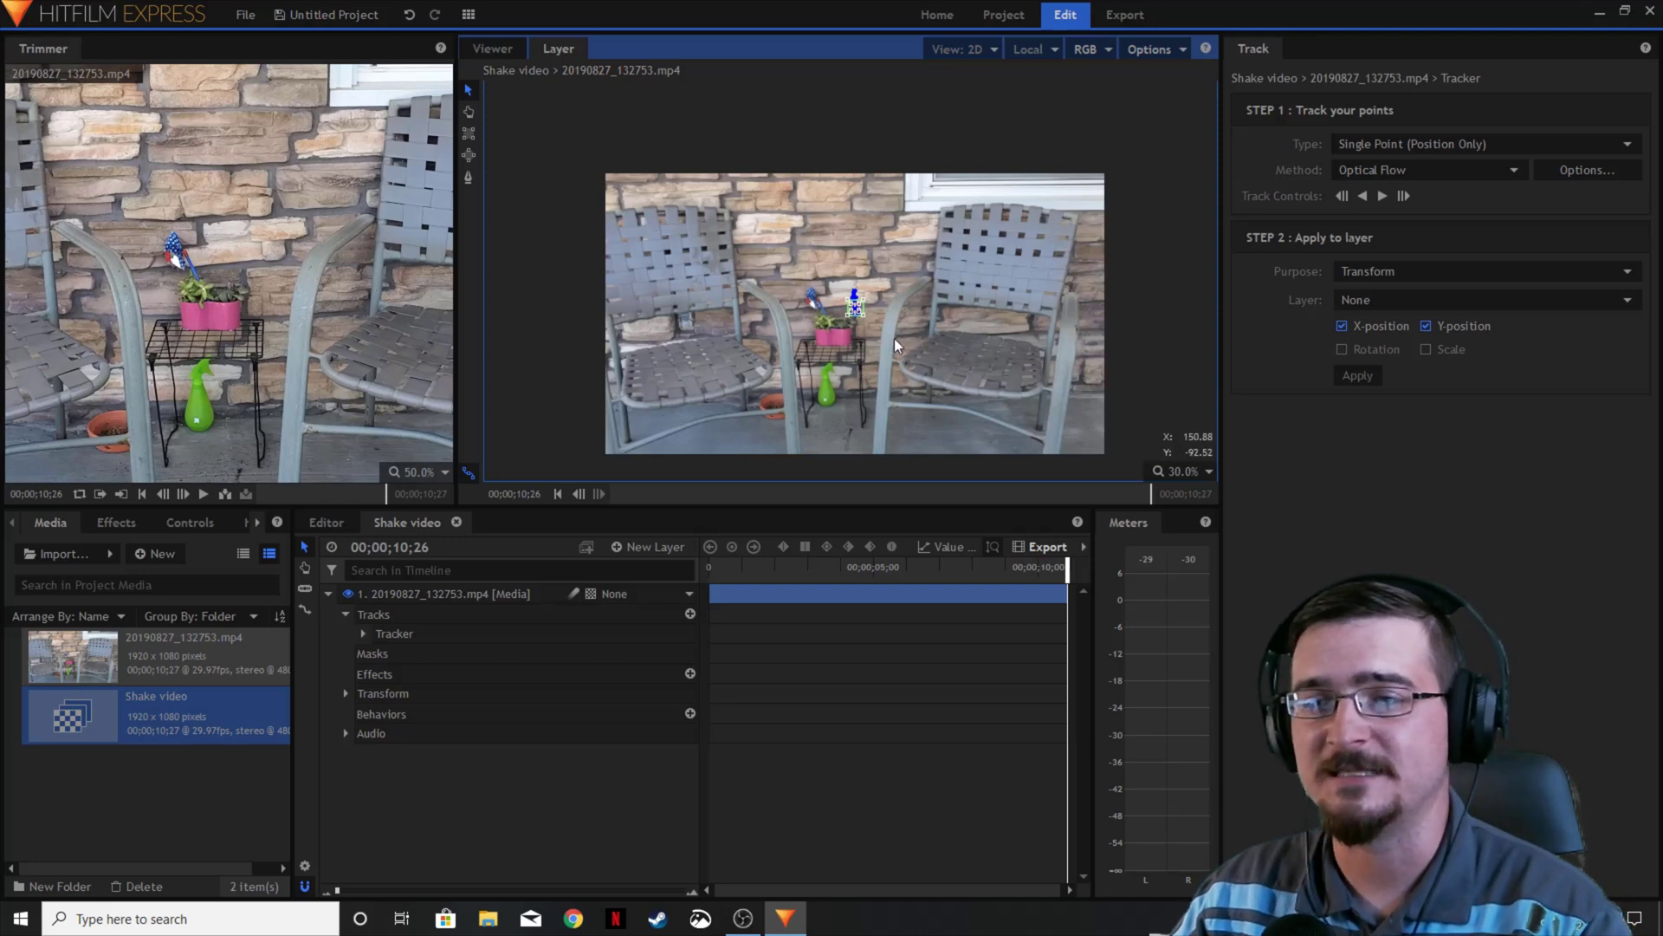
Step: Set the track's Purpose to Stabilize, with the whole frame fitted in view
click(1198, 473)
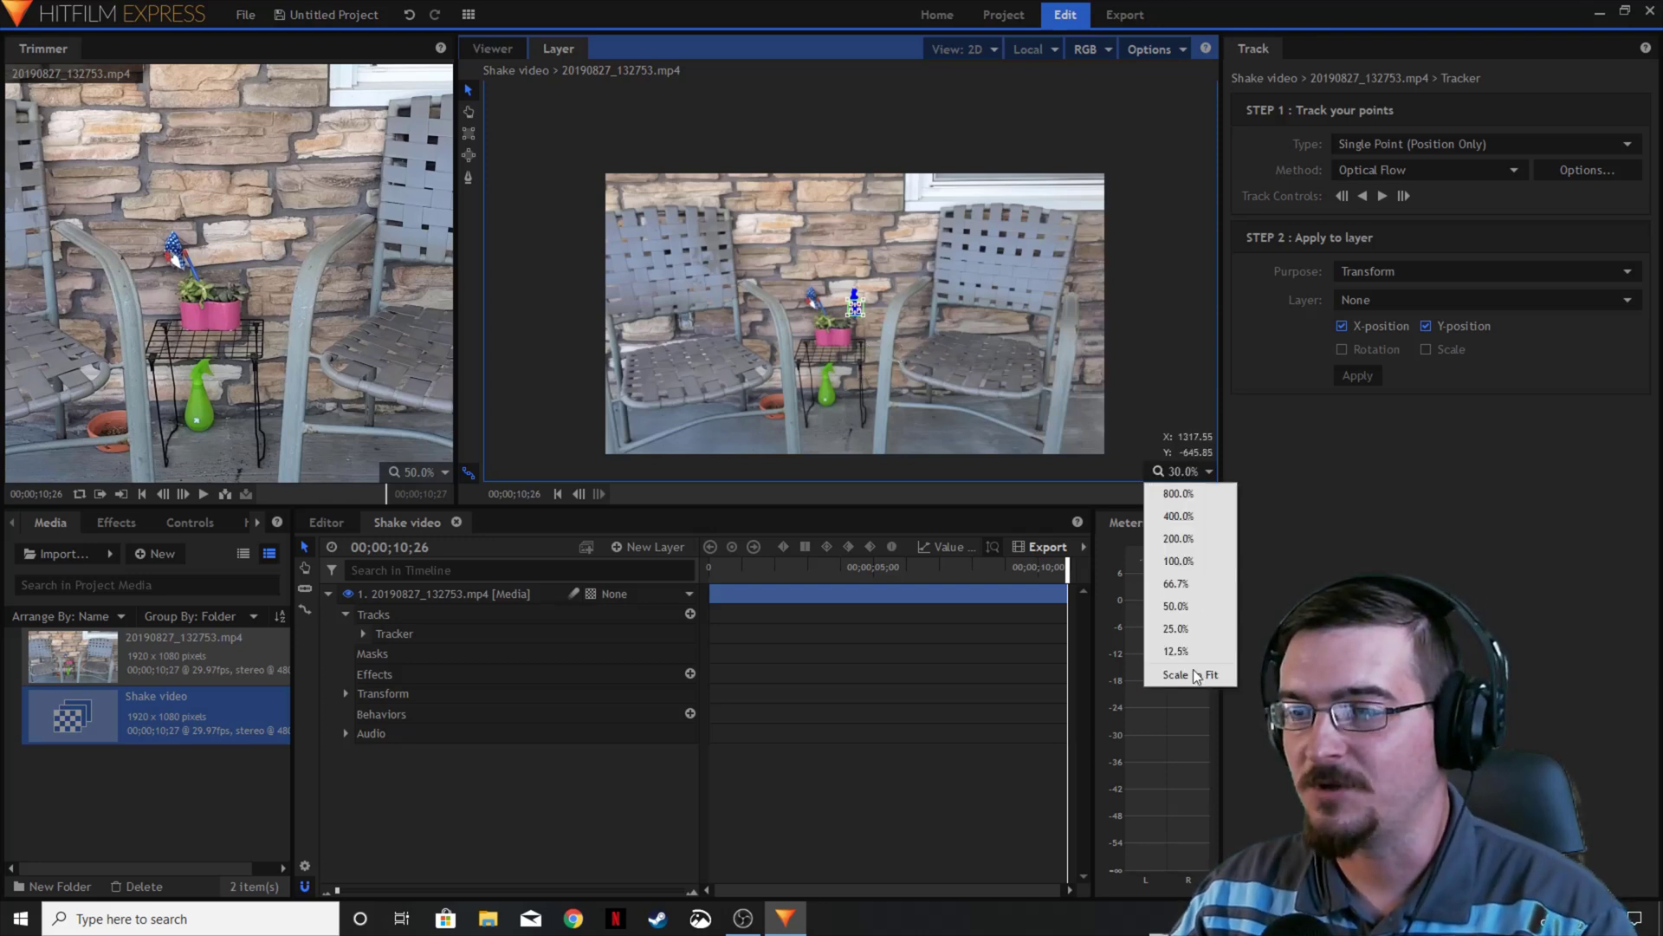
click(1177, 678)
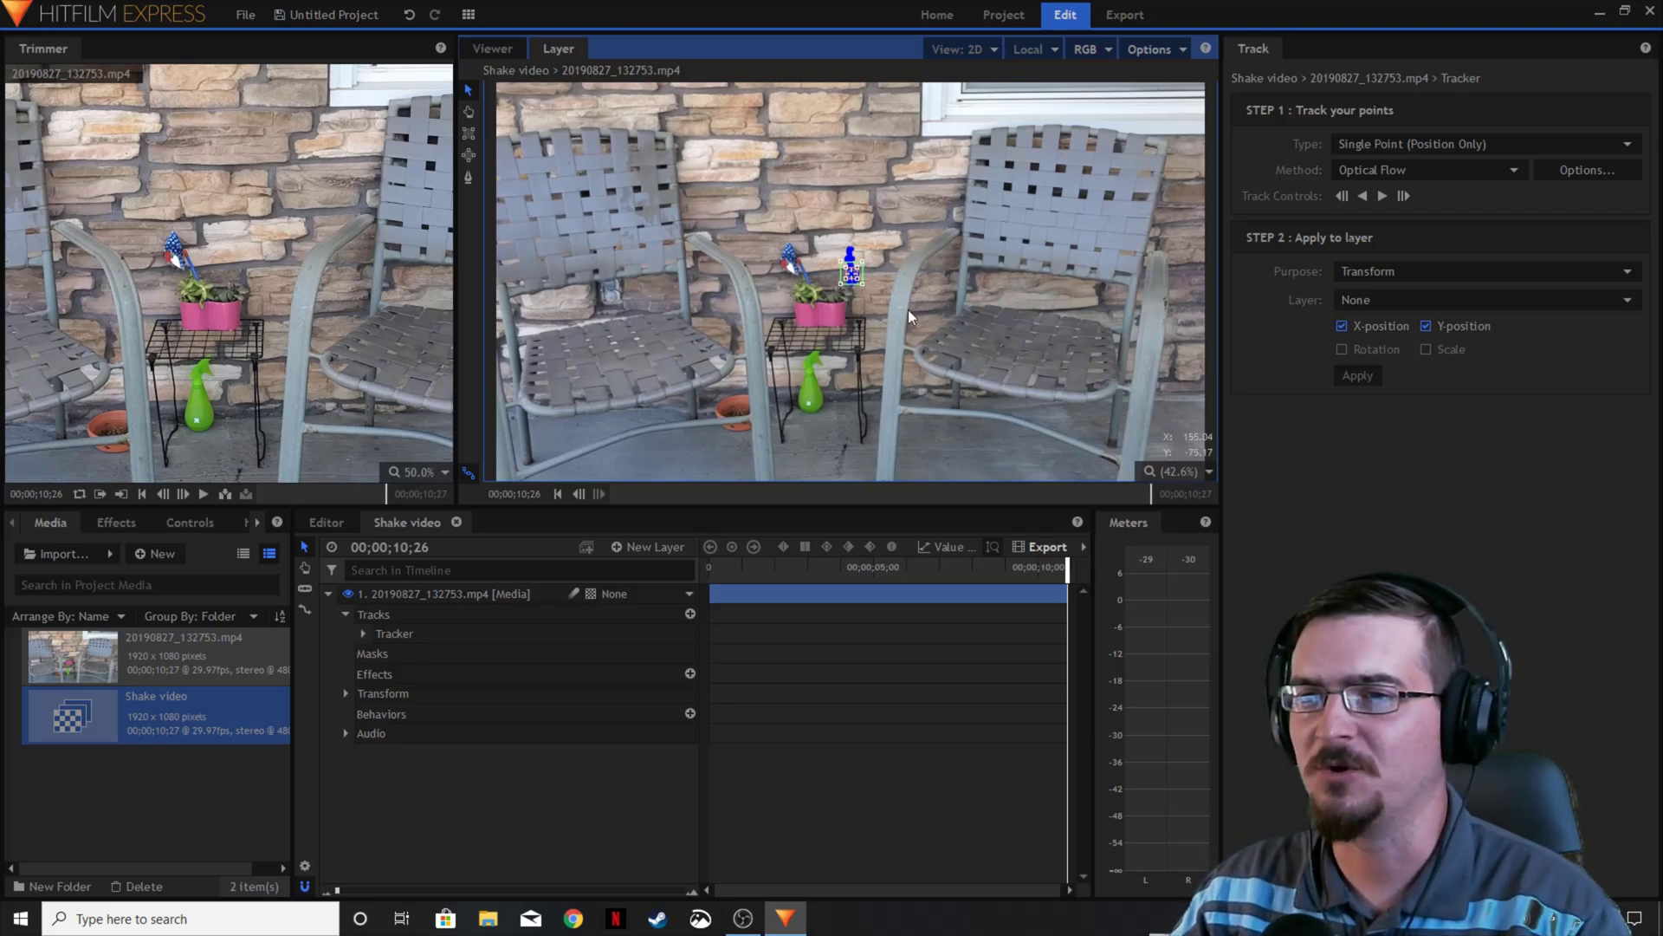
click(1463, 266)
click(1392, 291)
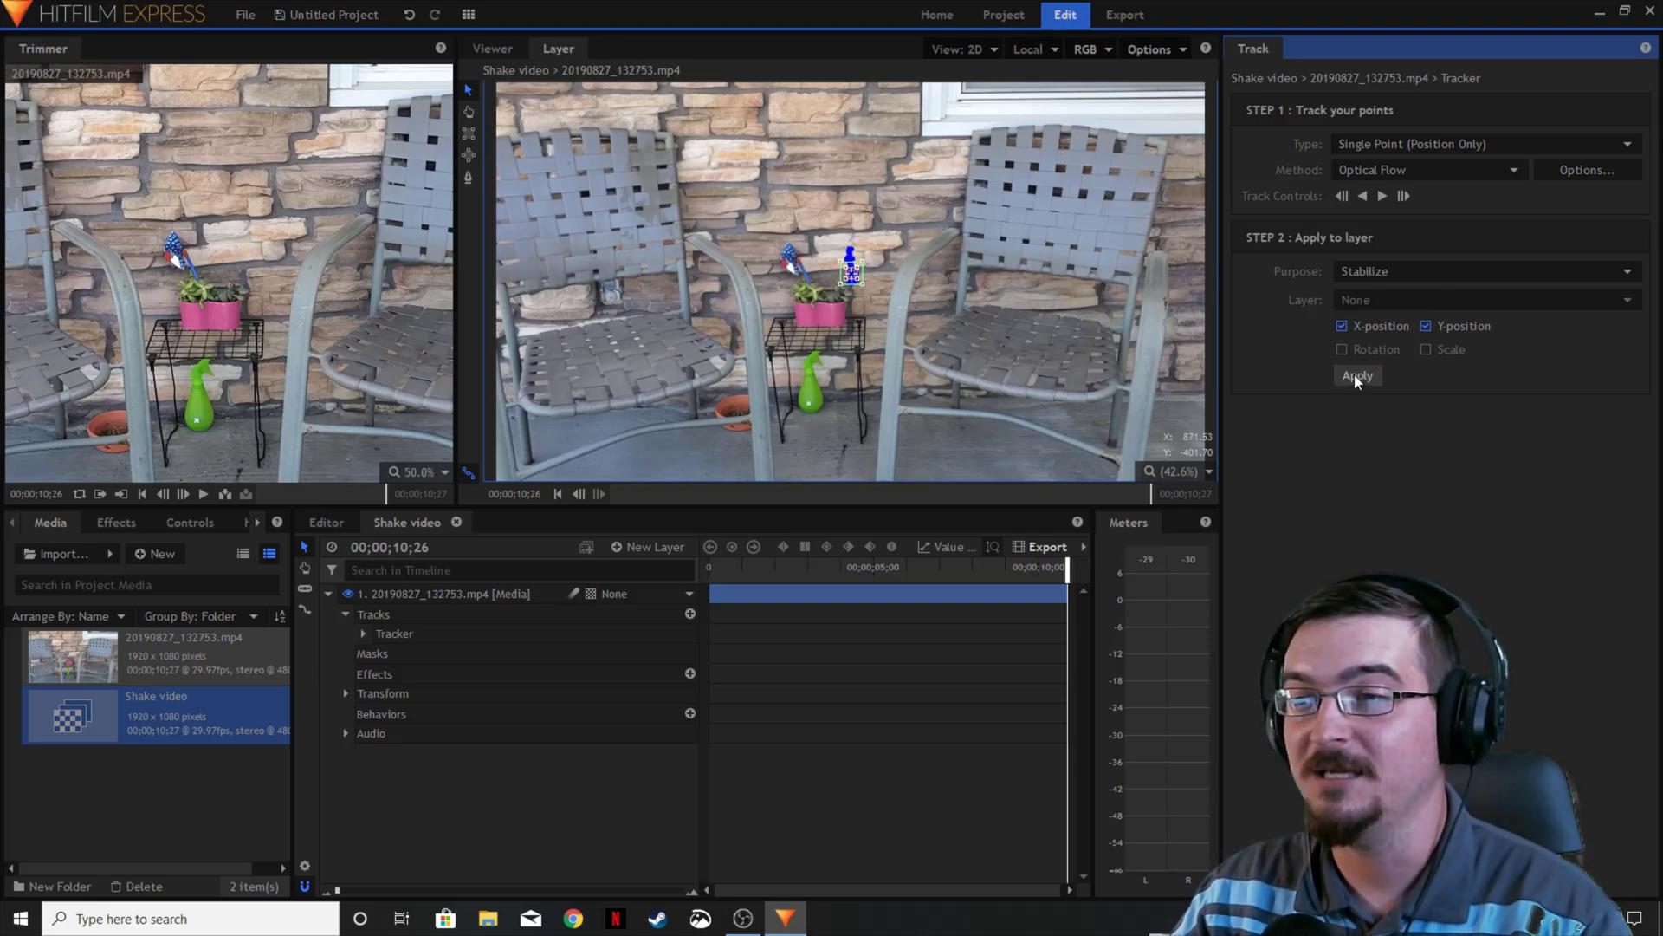
Step: Scale the Layer viewer to fit the whole frame
scroll(941, 345, down, 3)
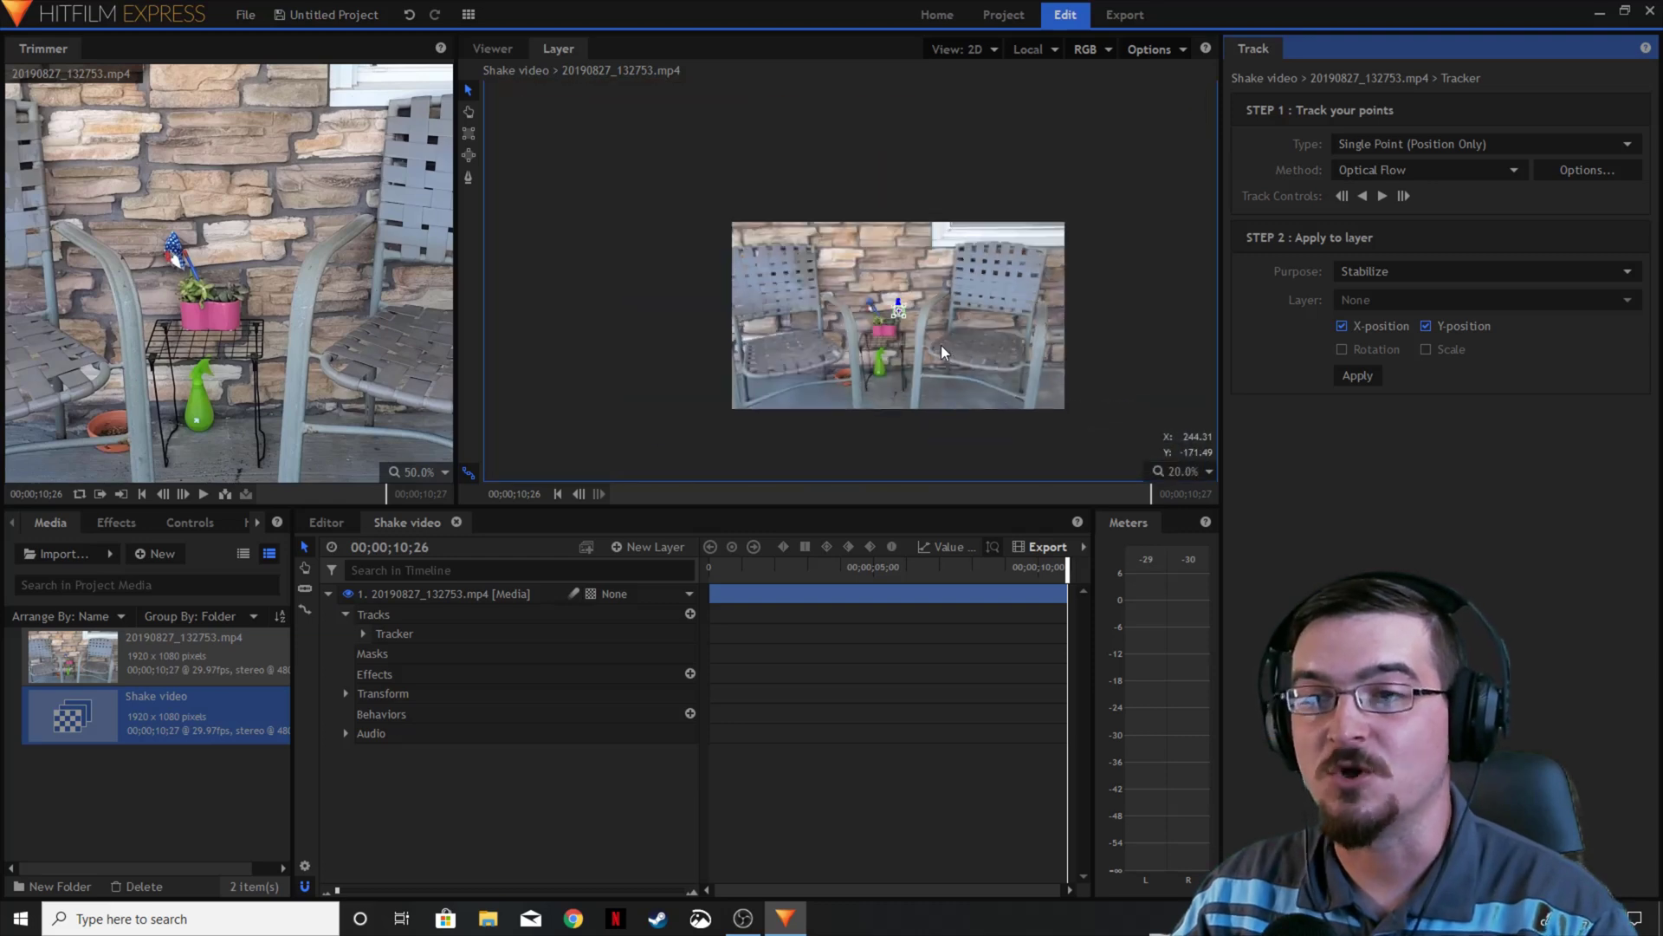
scroll(941, 344, up, 2)
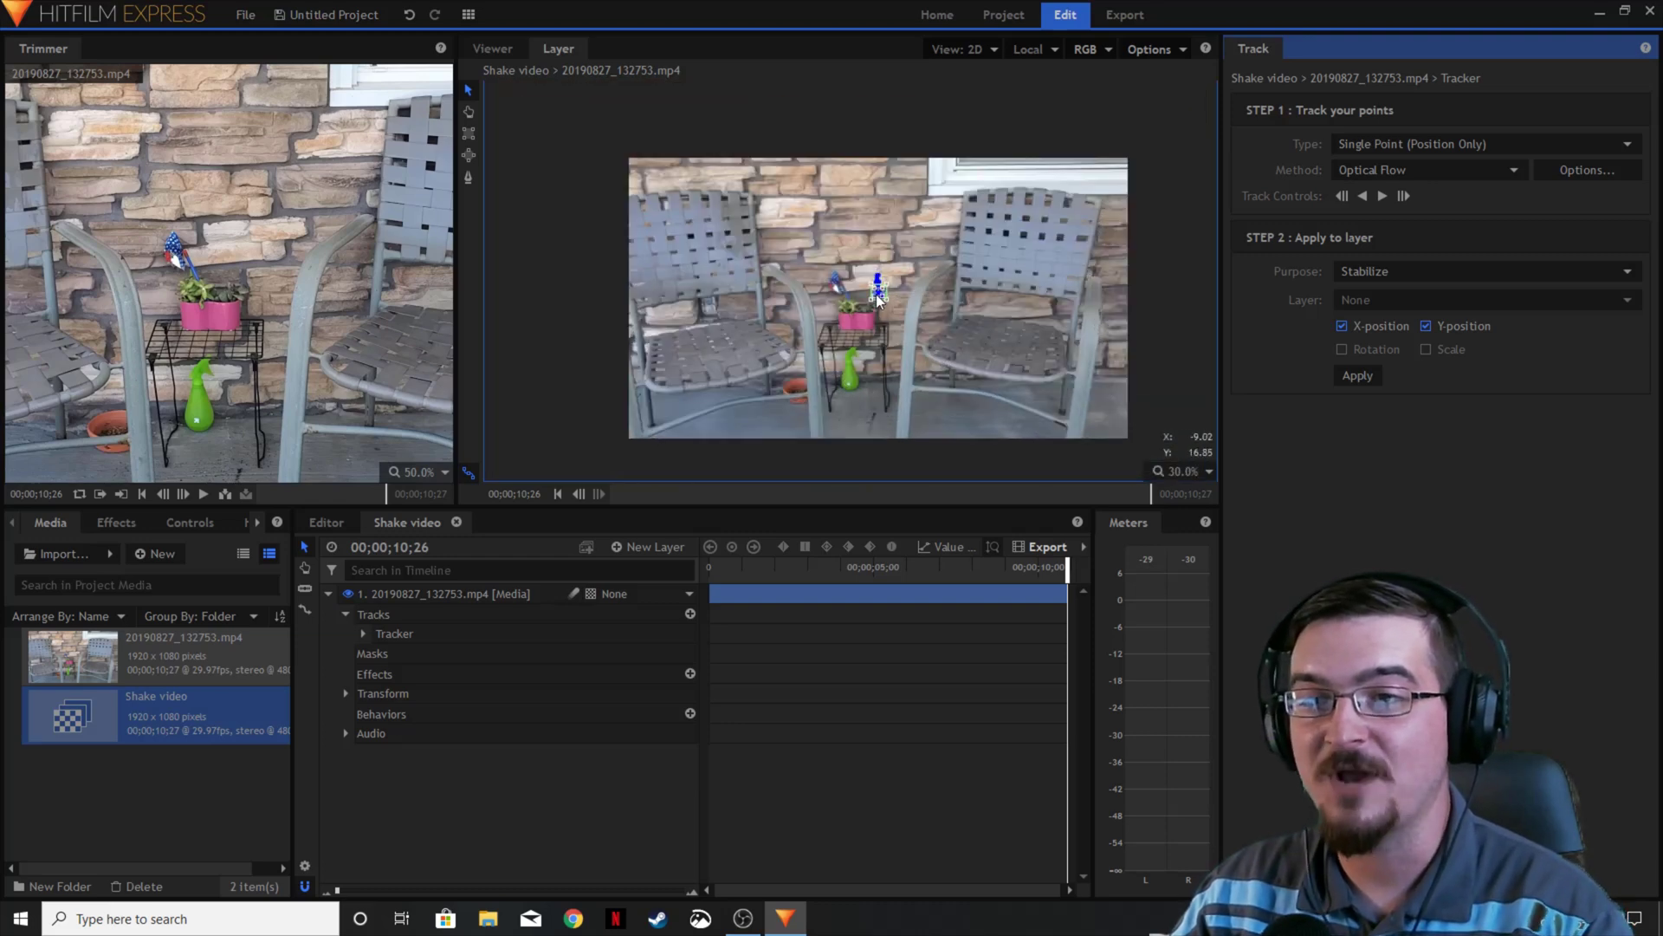
click(1182, 471)
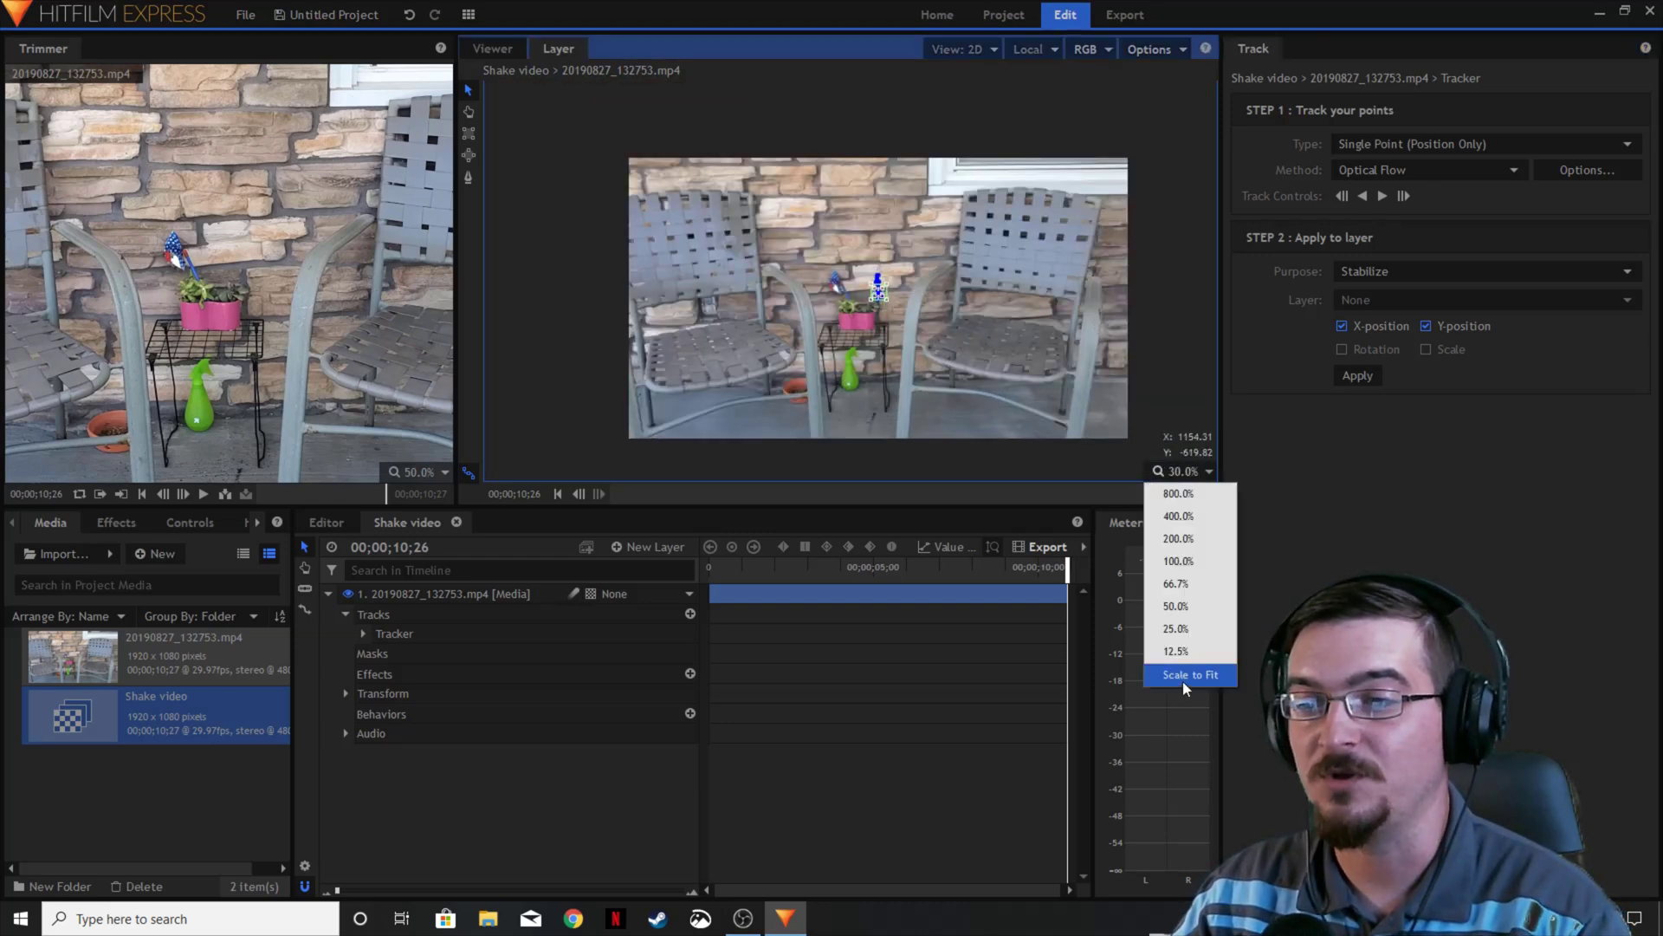
click(1182, 675)
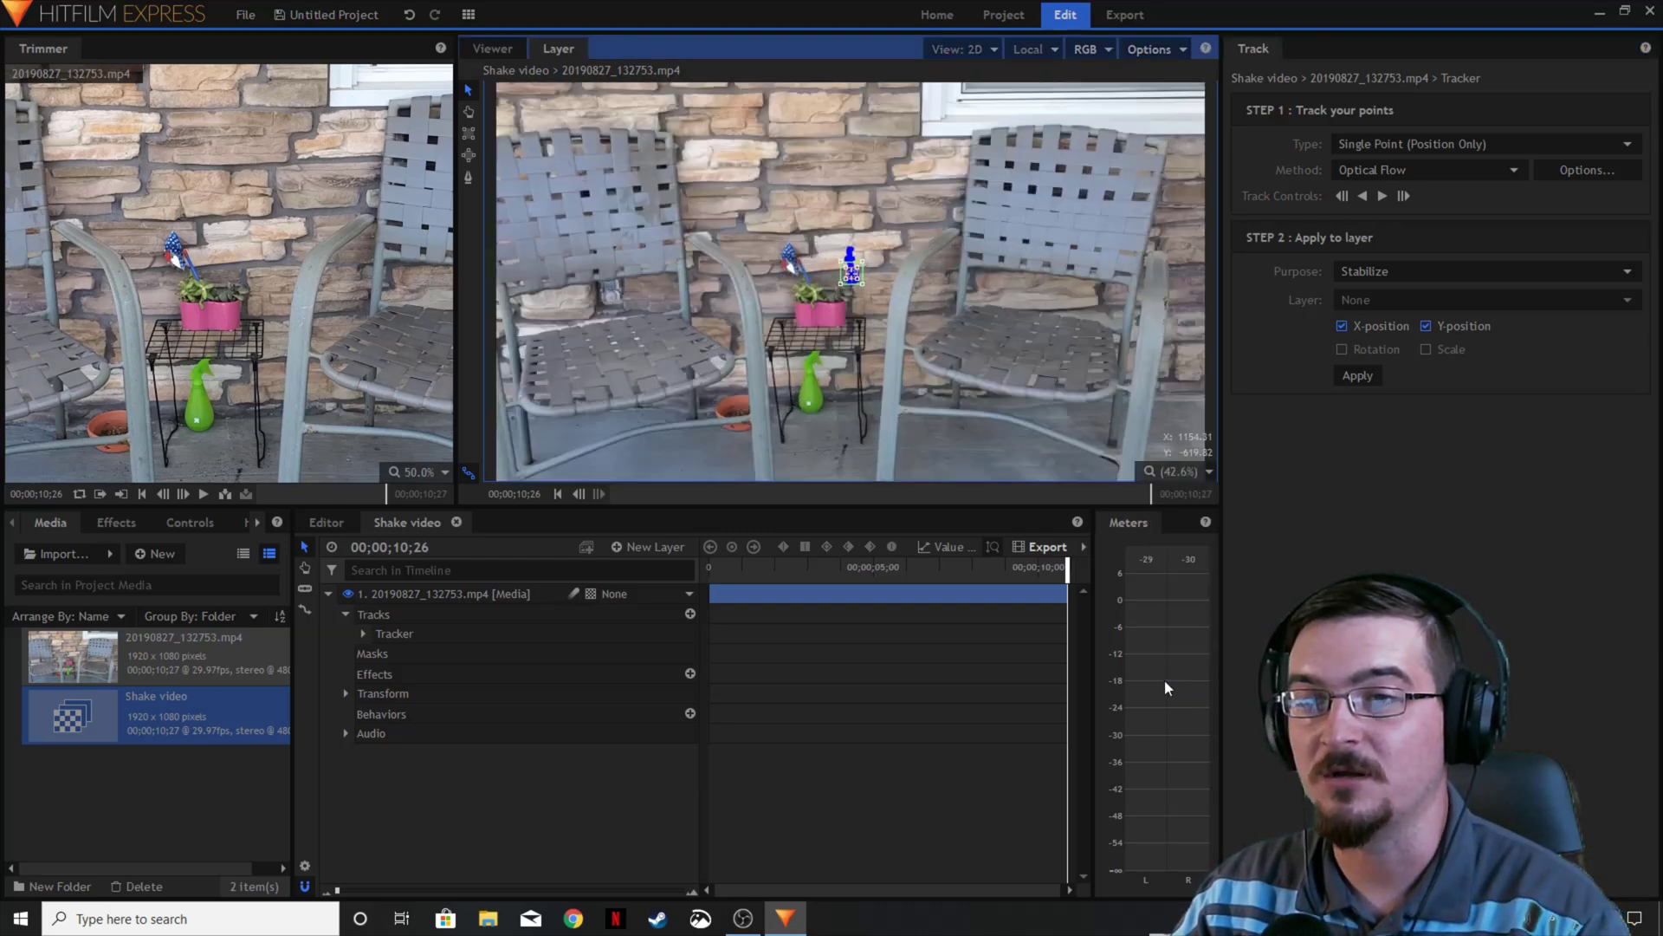
Step: Return the playhead to the clip's first frame, 00;00;00;00
click(734, 598)
click(730, 567)
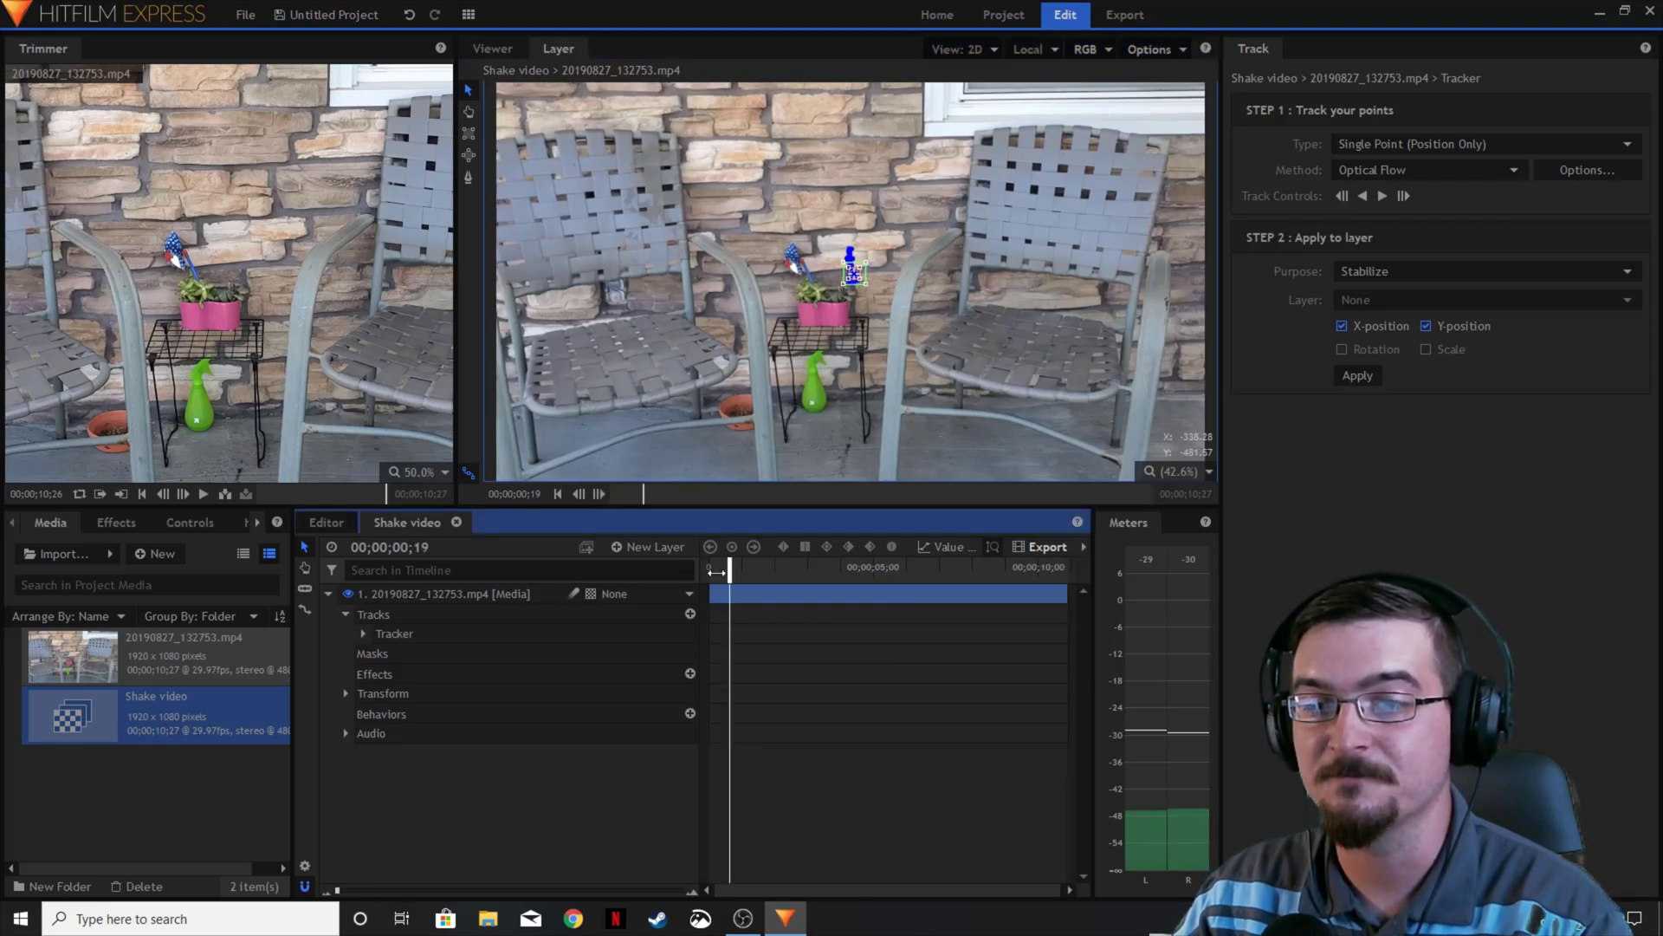
drag(730, 569, 698, 571)
scroll(814, 386, down, 2)
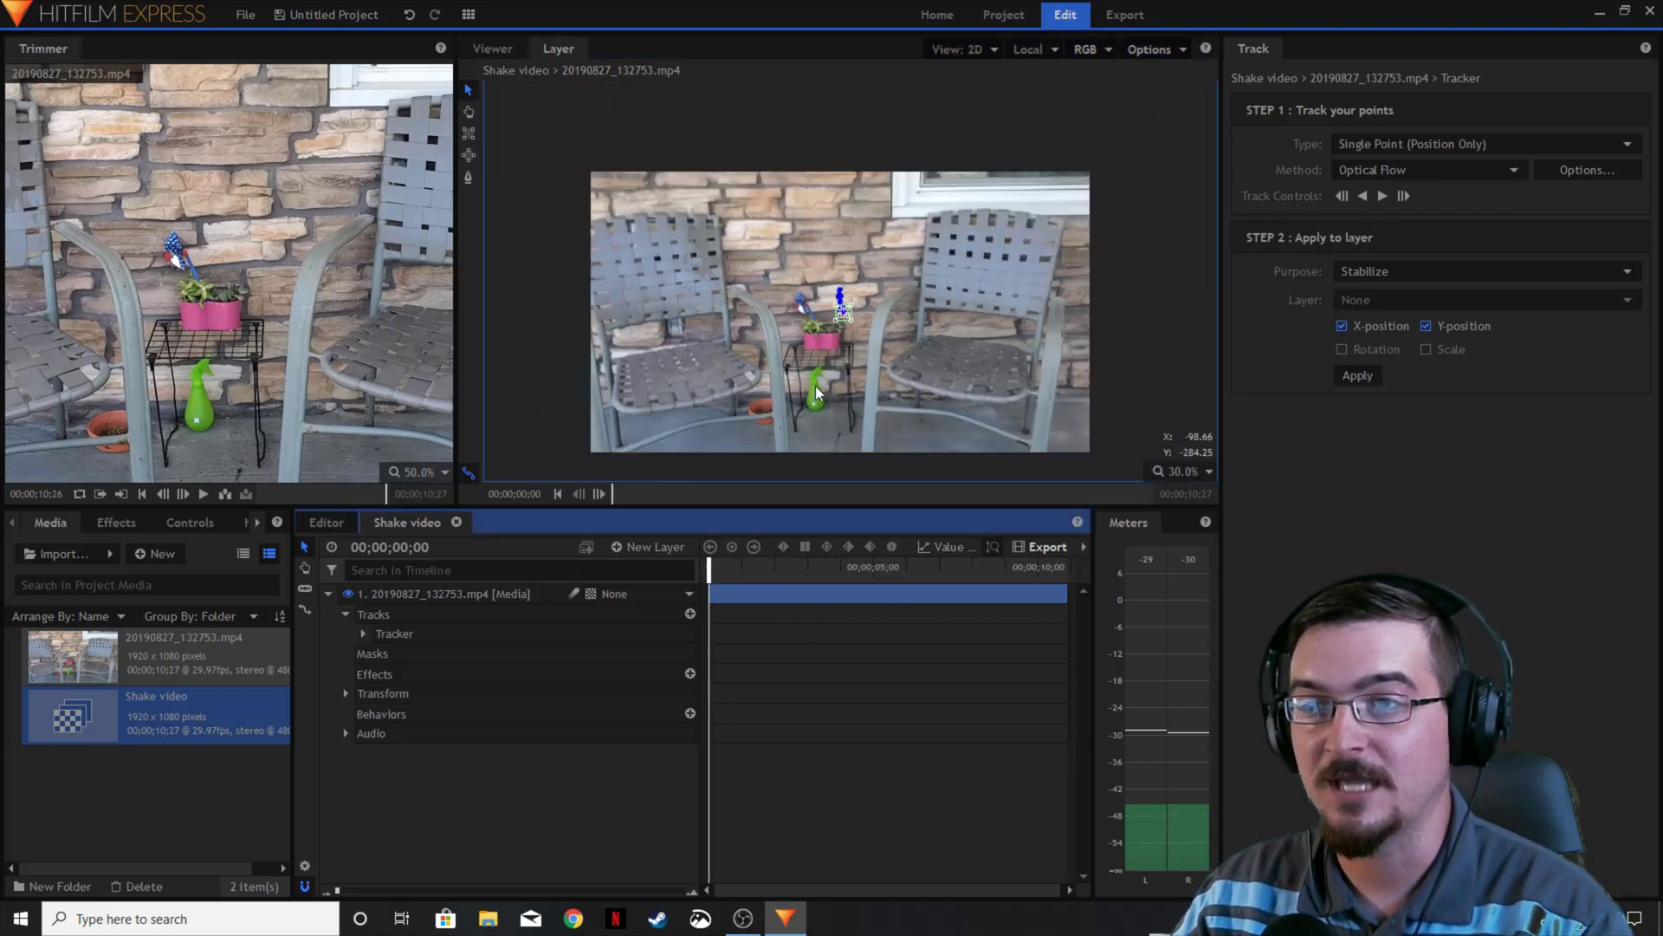
scroll(823, 382, up, 1)
scroll(779, 356, down, 1)
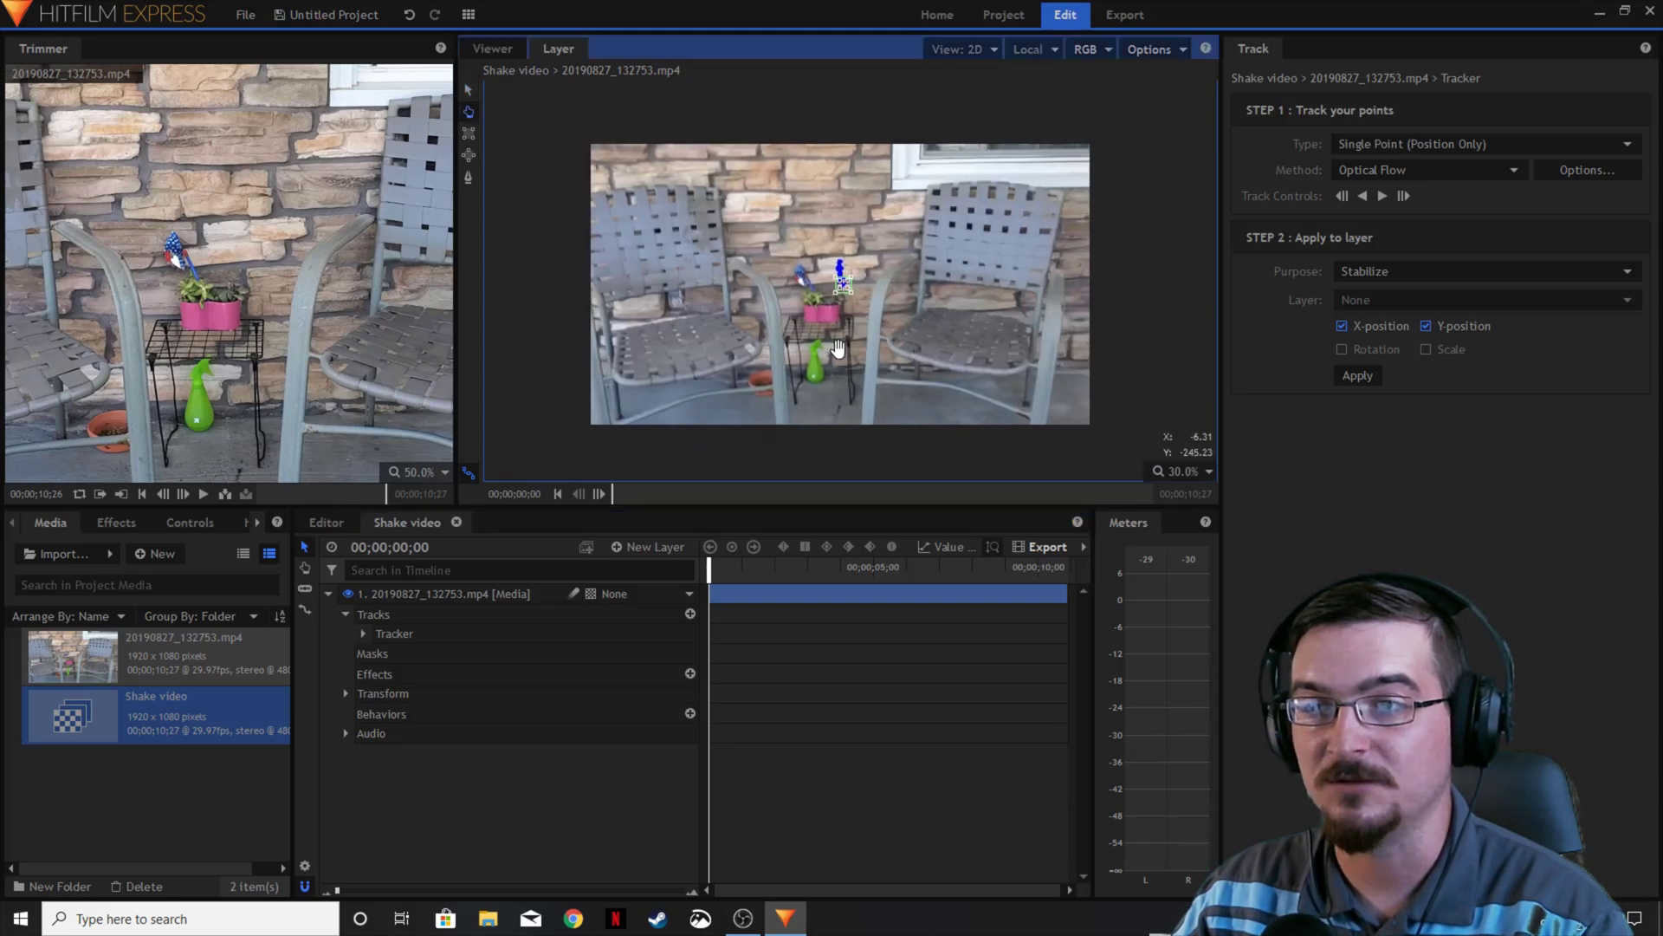
scroll(653, 306, up, 1)
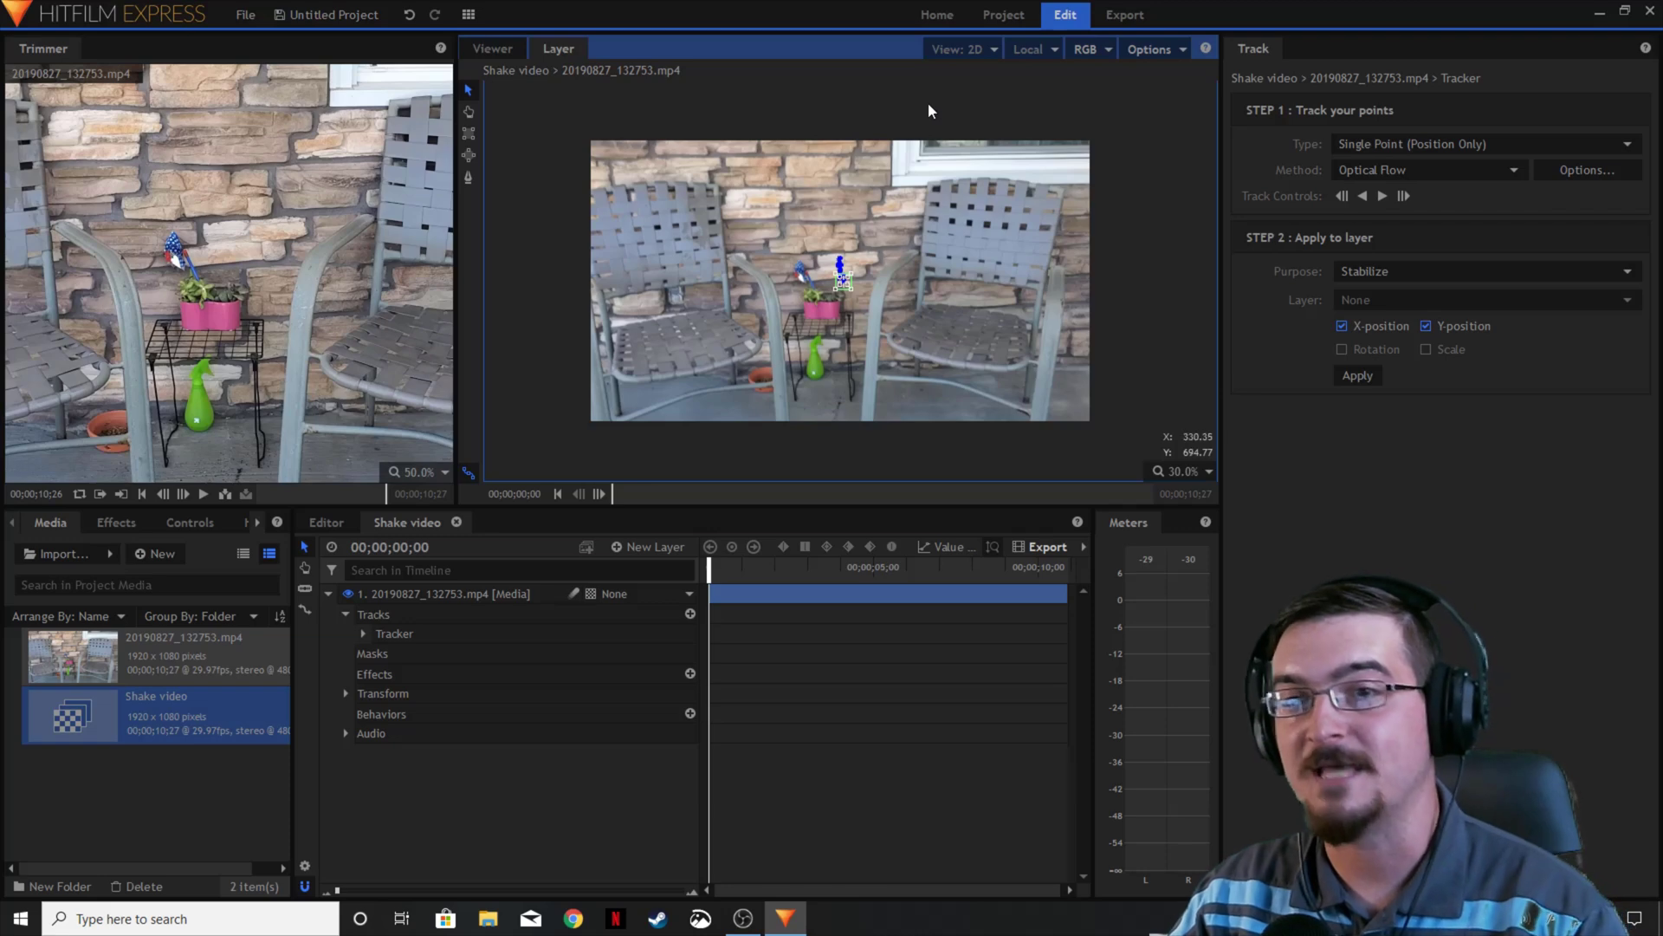
Step: Switch to the final composite view, deselect the layer and play the stabilized clip
click(492, 48)
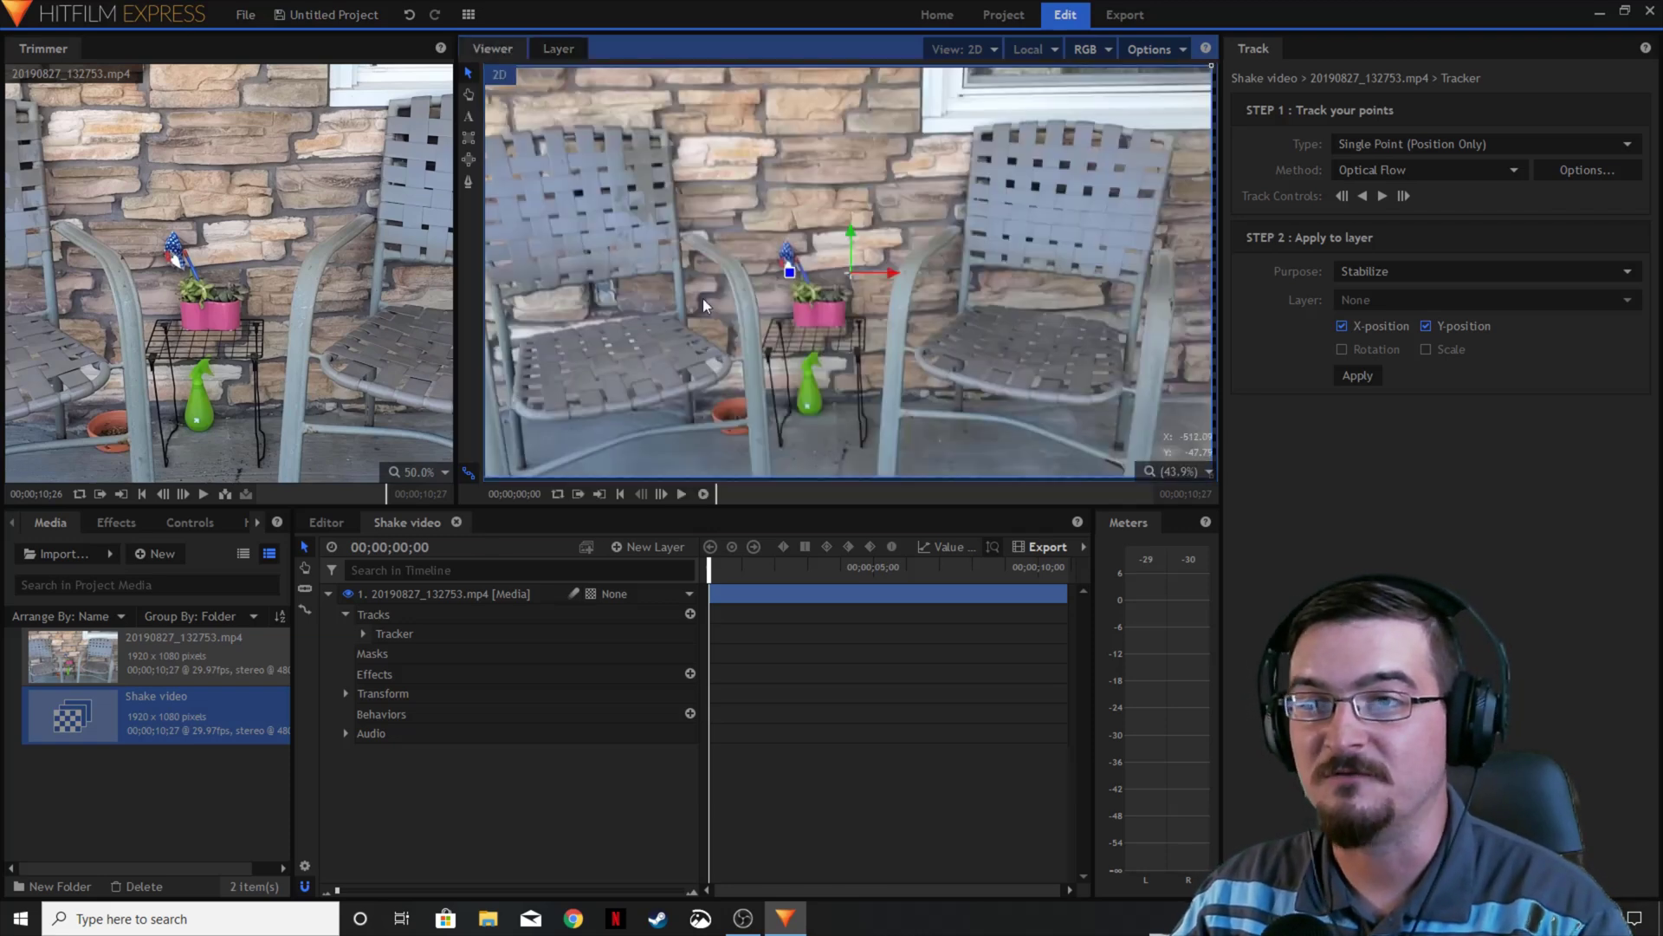
click(1198, 362)
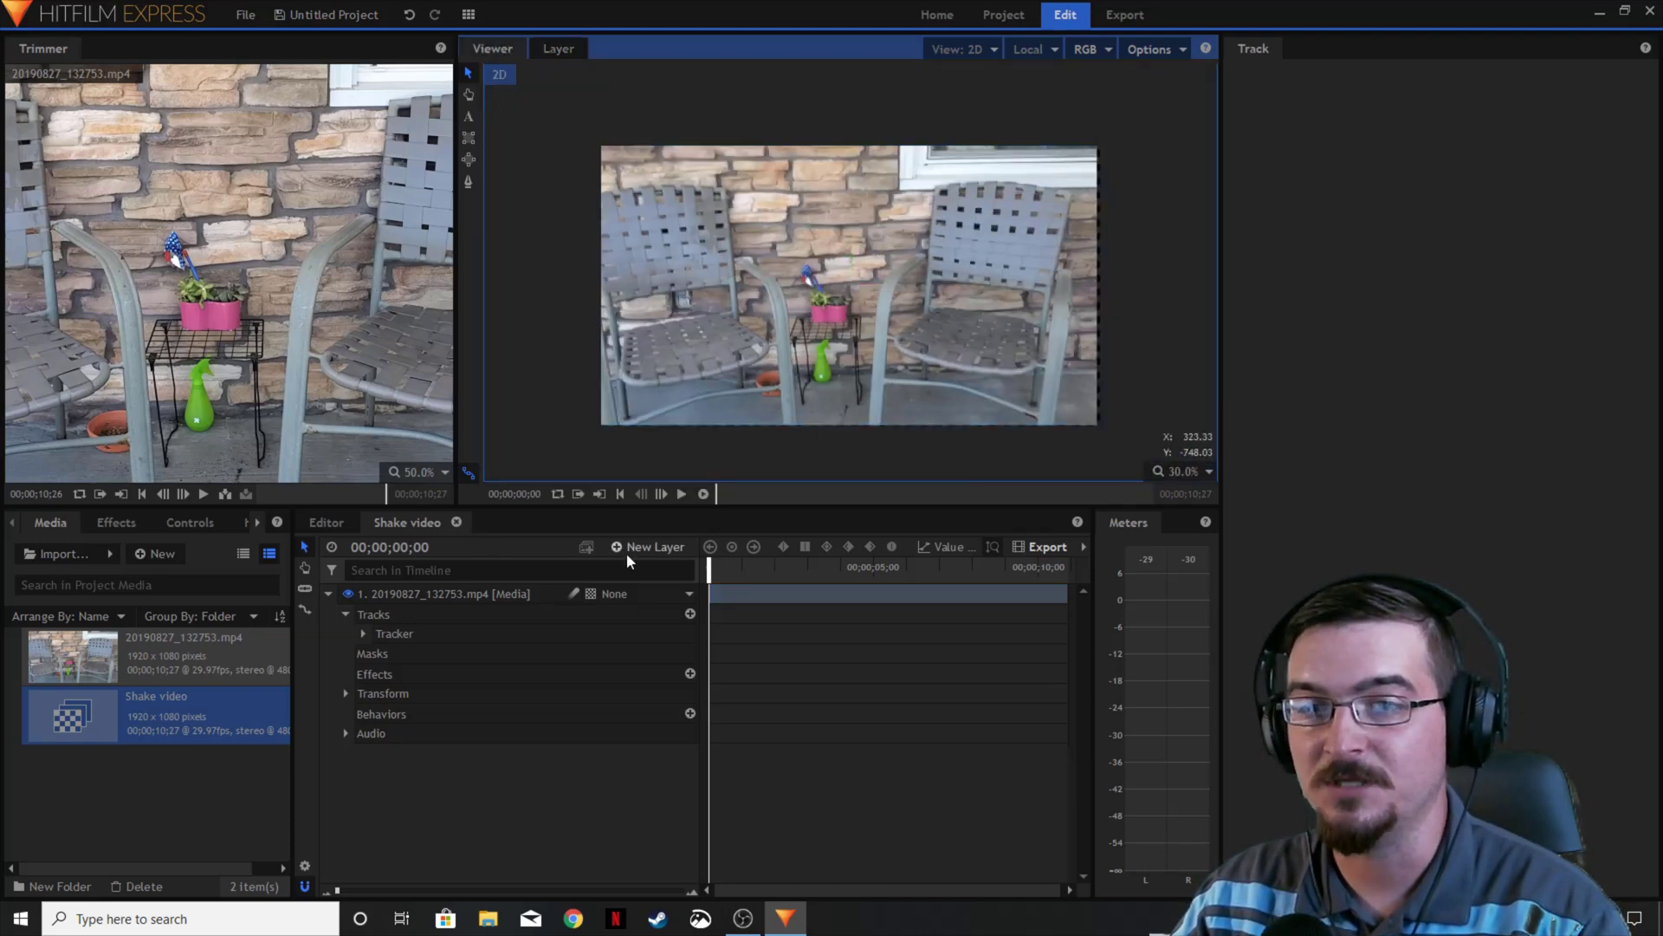
click(682, 494)
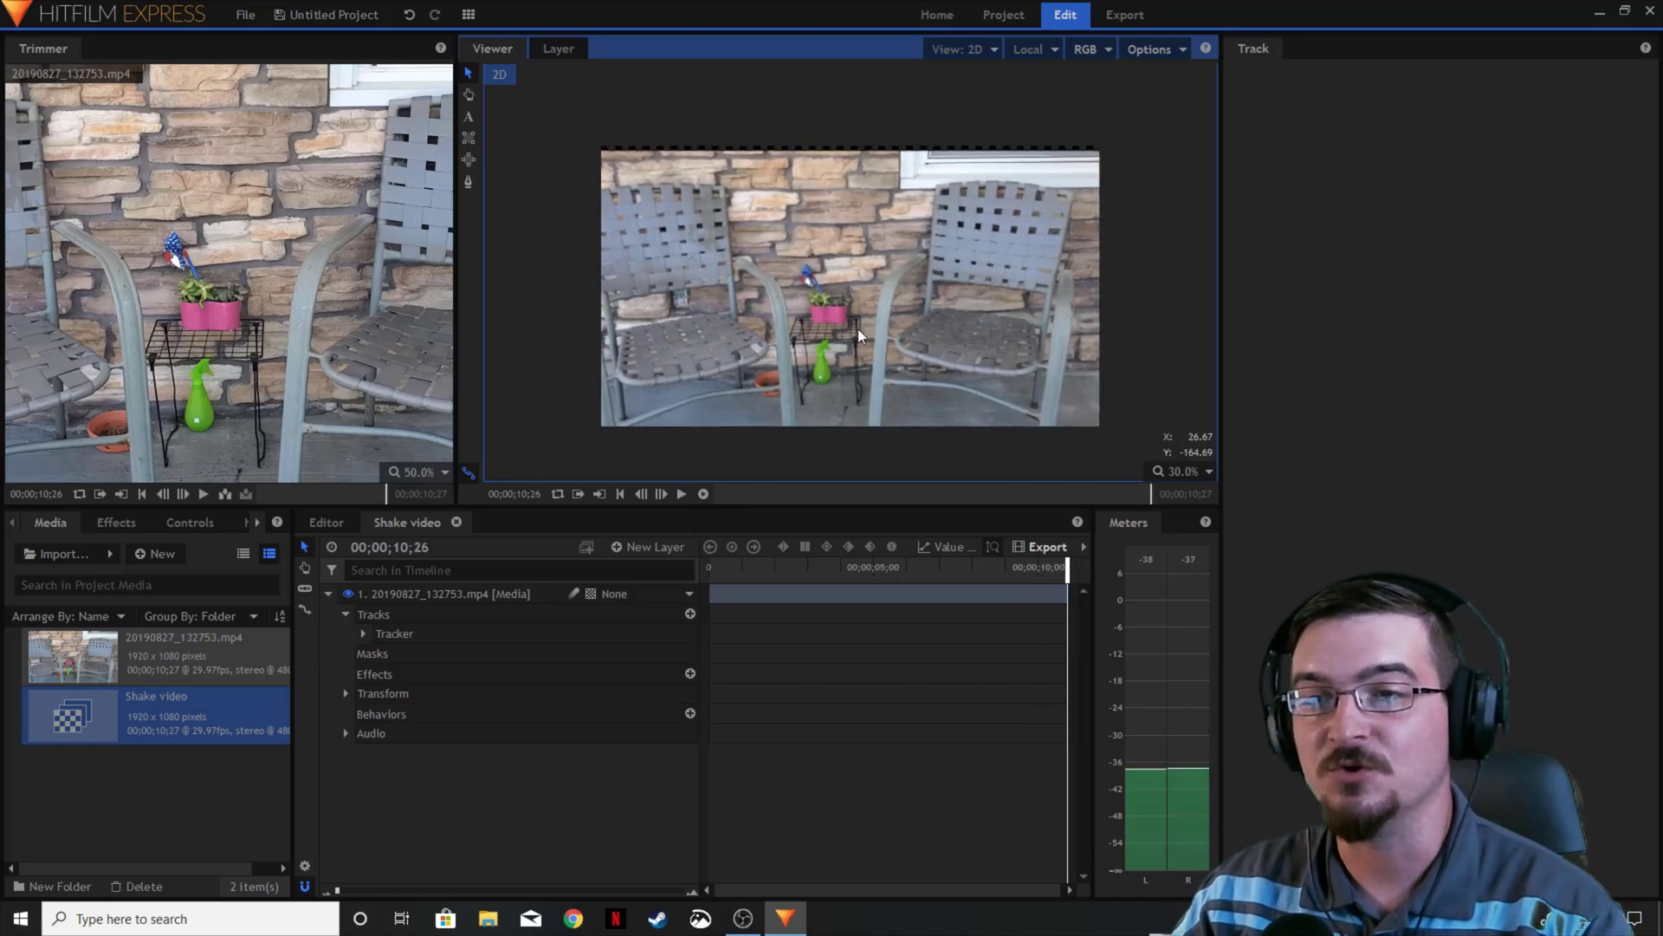
Step: Recentre the frame in the viewer and widen the viewer and timeline panels
scroll(859, 310, up, 5)
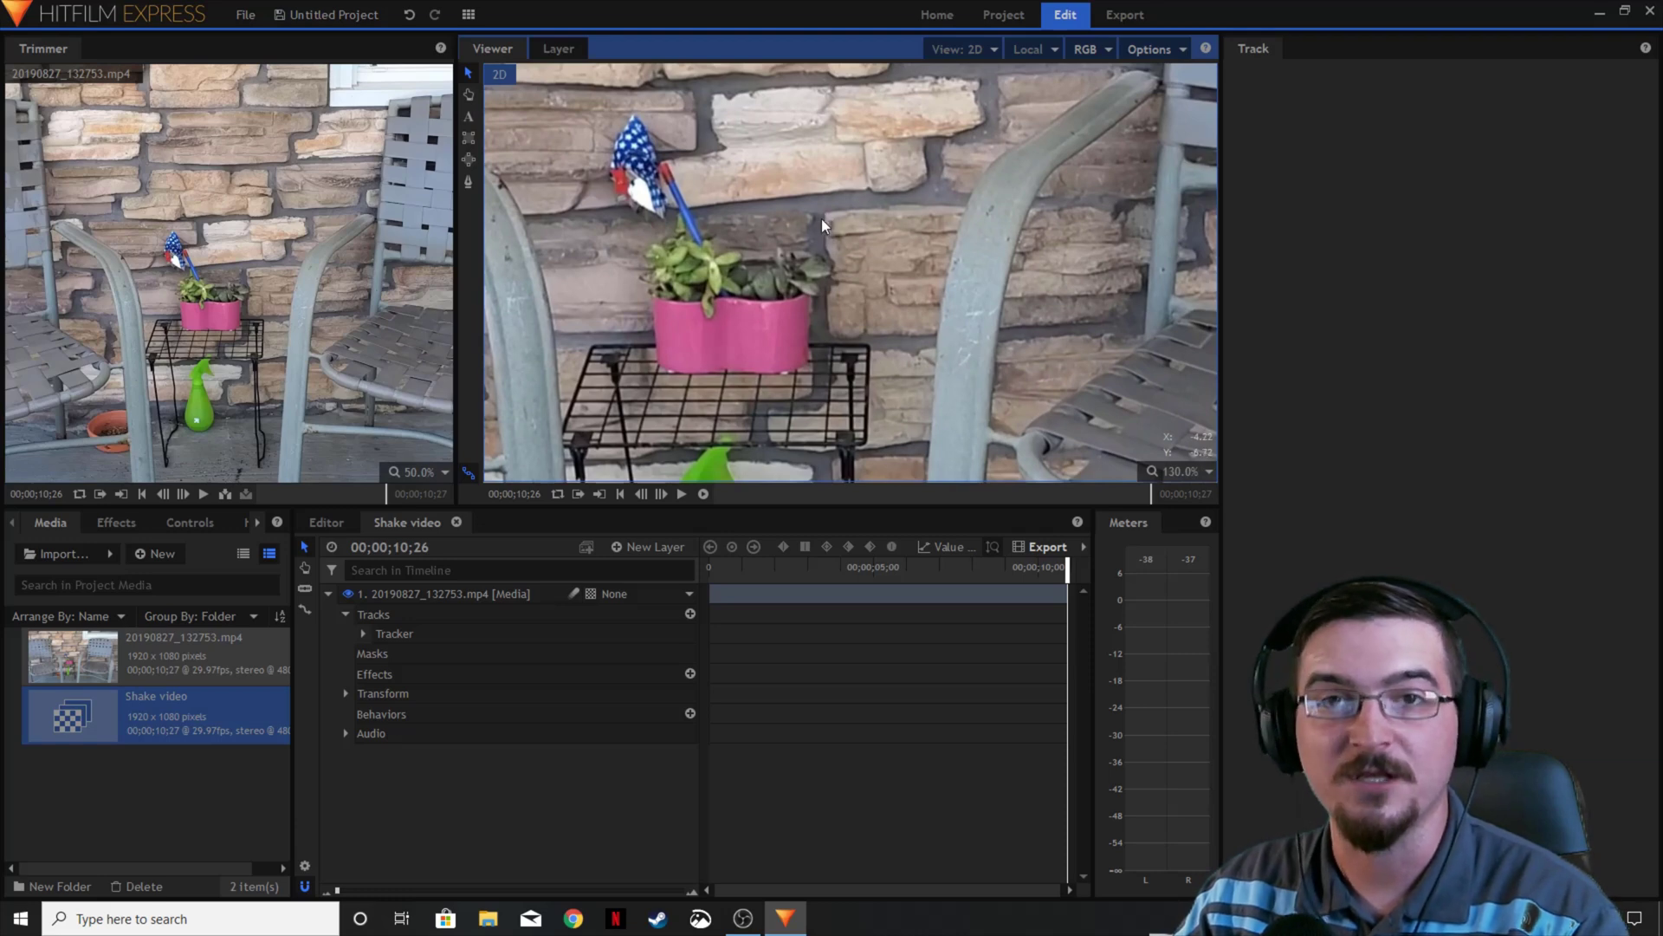
scroll(825, 225, down, 5)
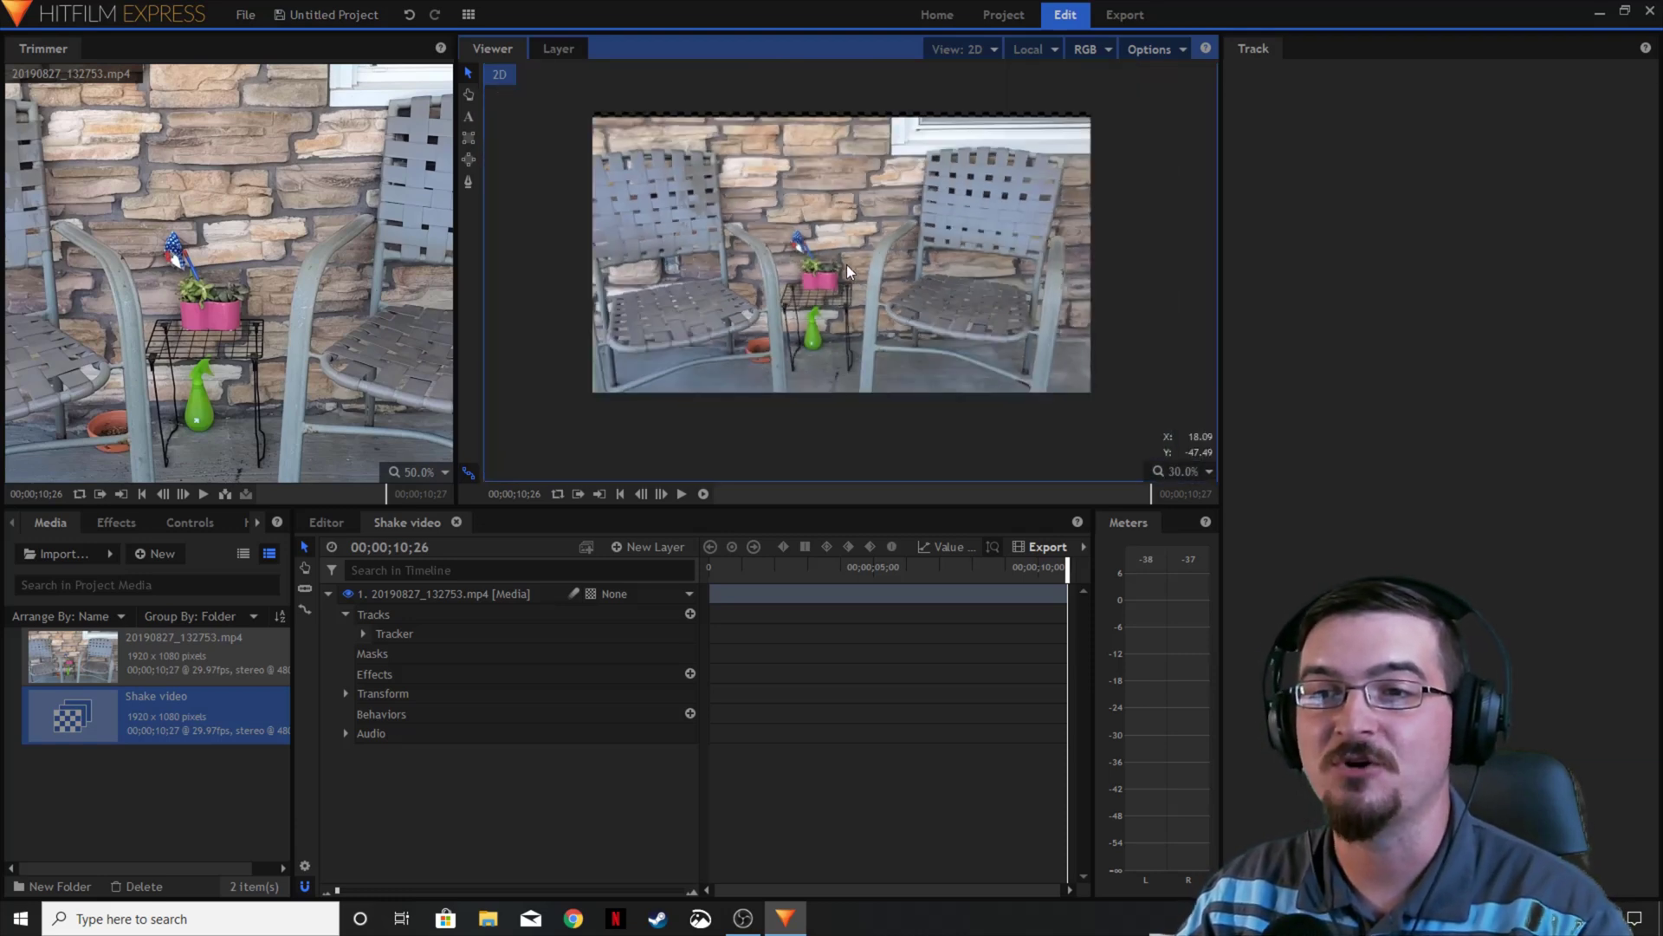
drag(847, 269, 851, 283)
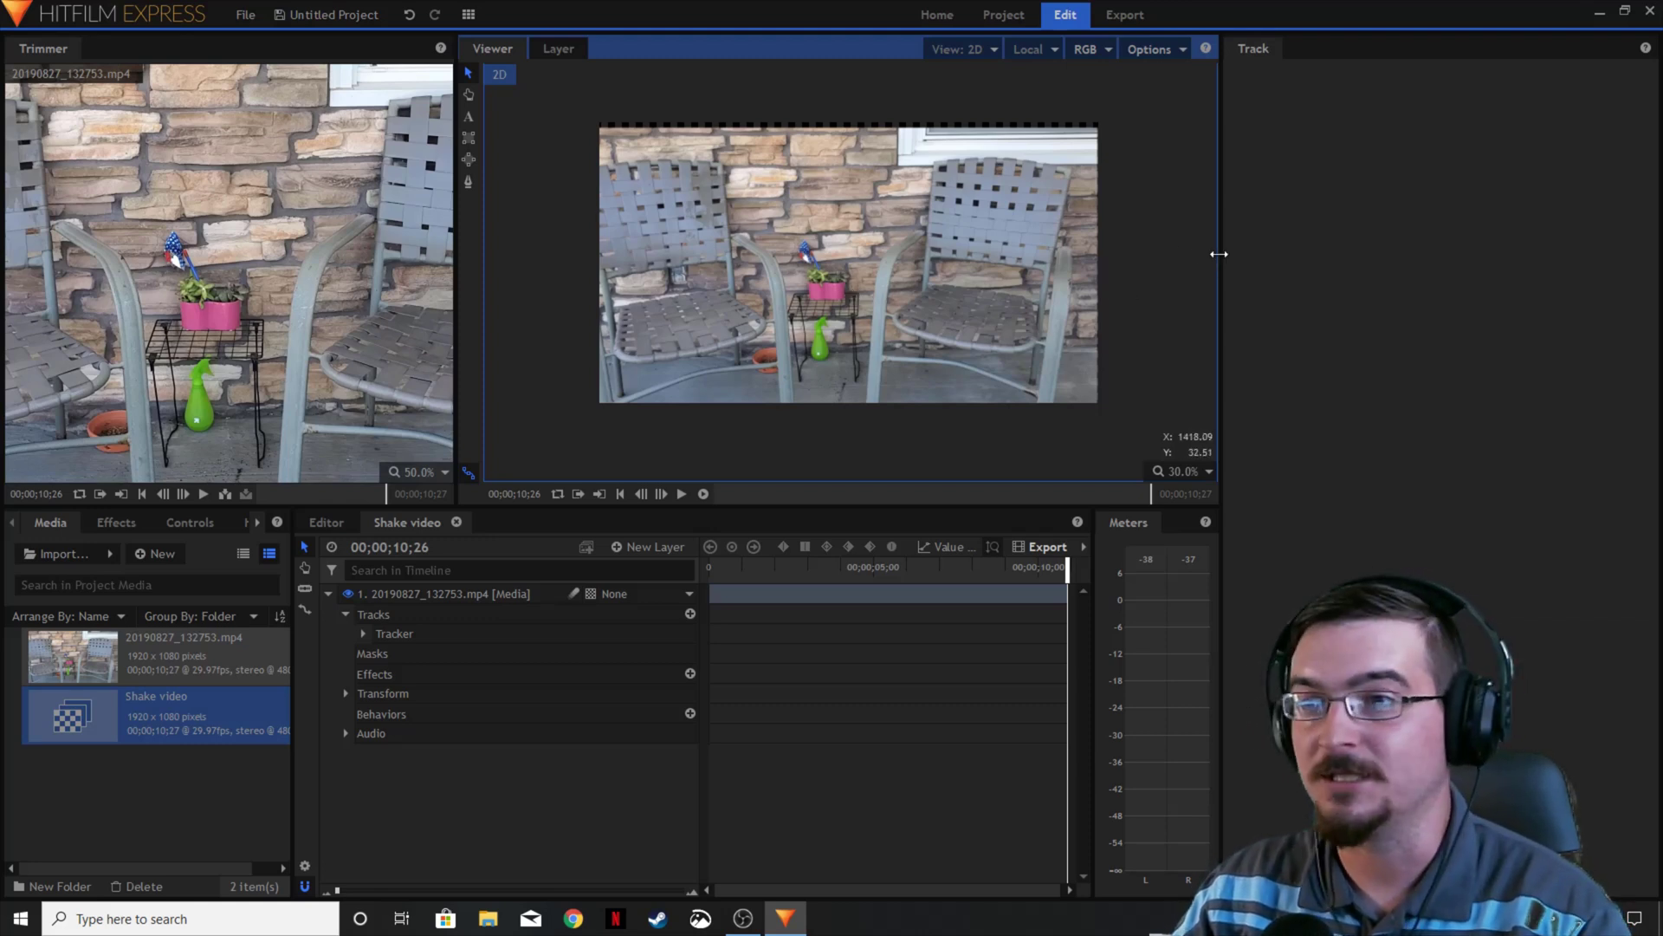
drag(1219, 254, 1460, 254)
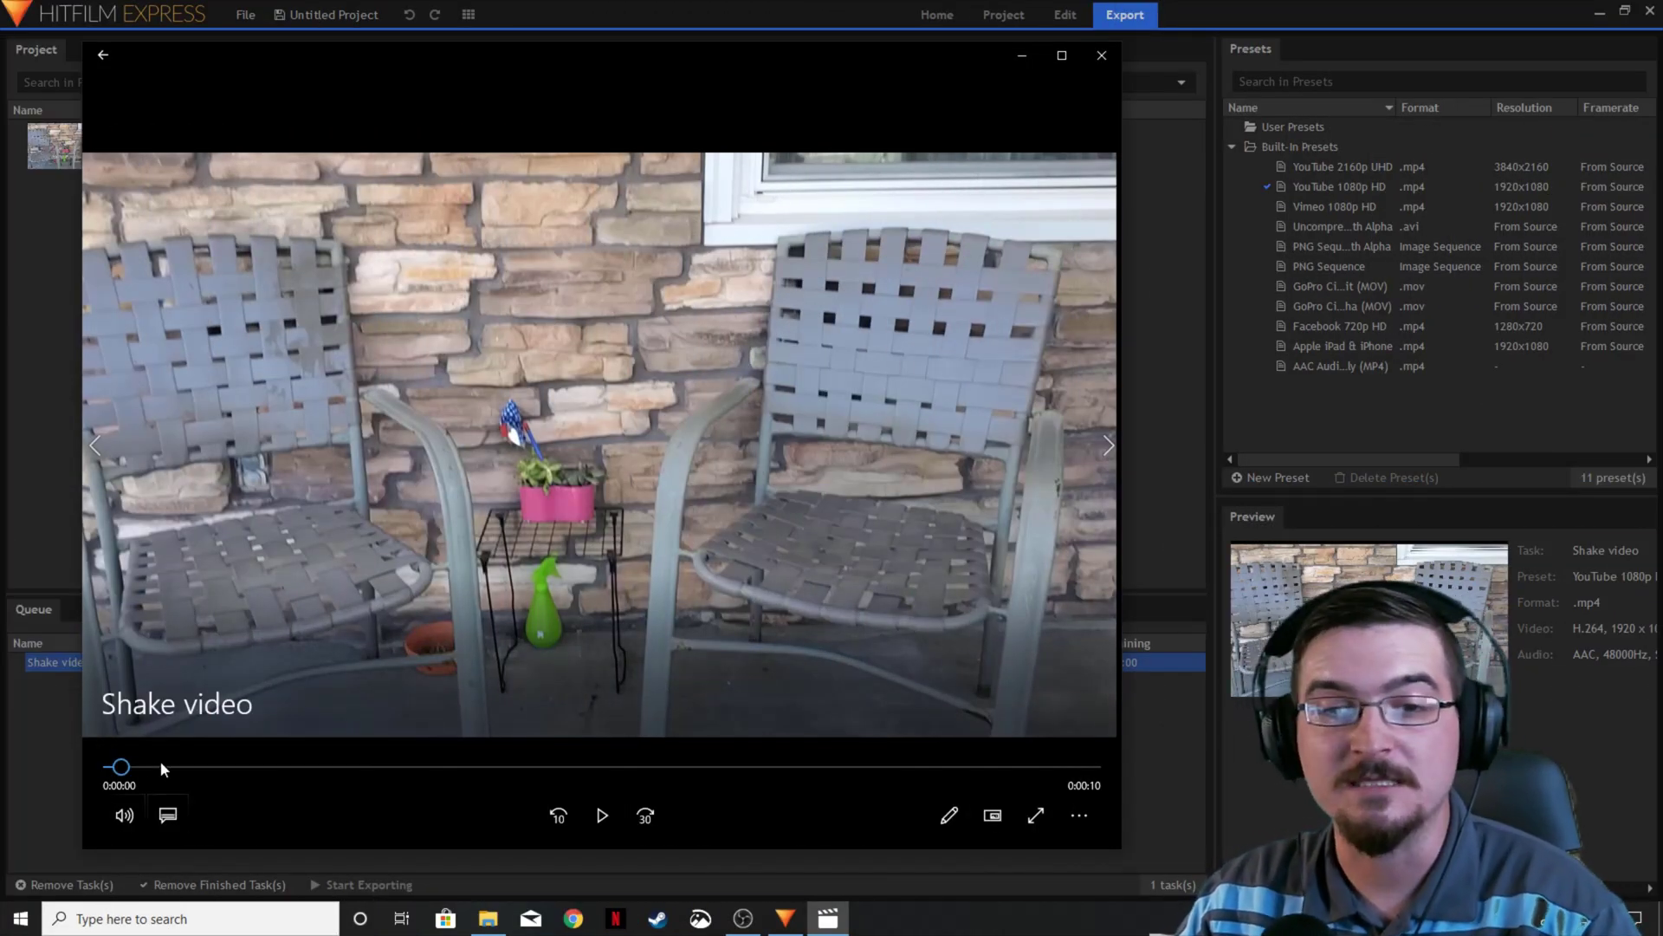
Step: Play the exported Shake video in Movies & TV, then close the player
click(598, 818)
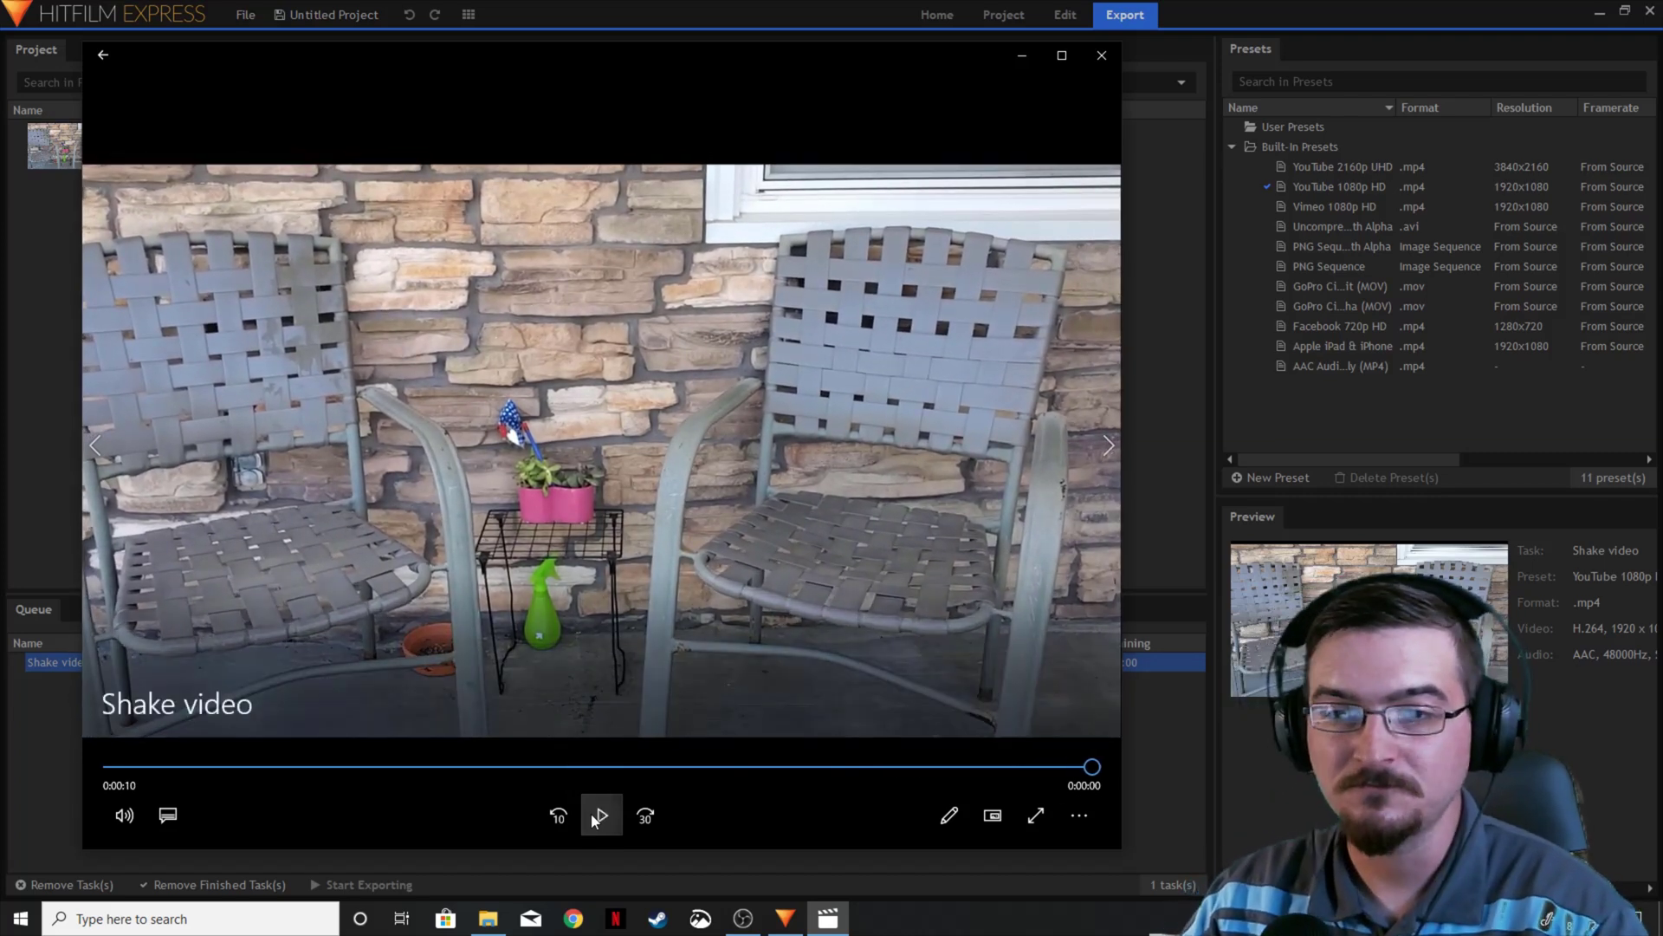
click(1101, 54)
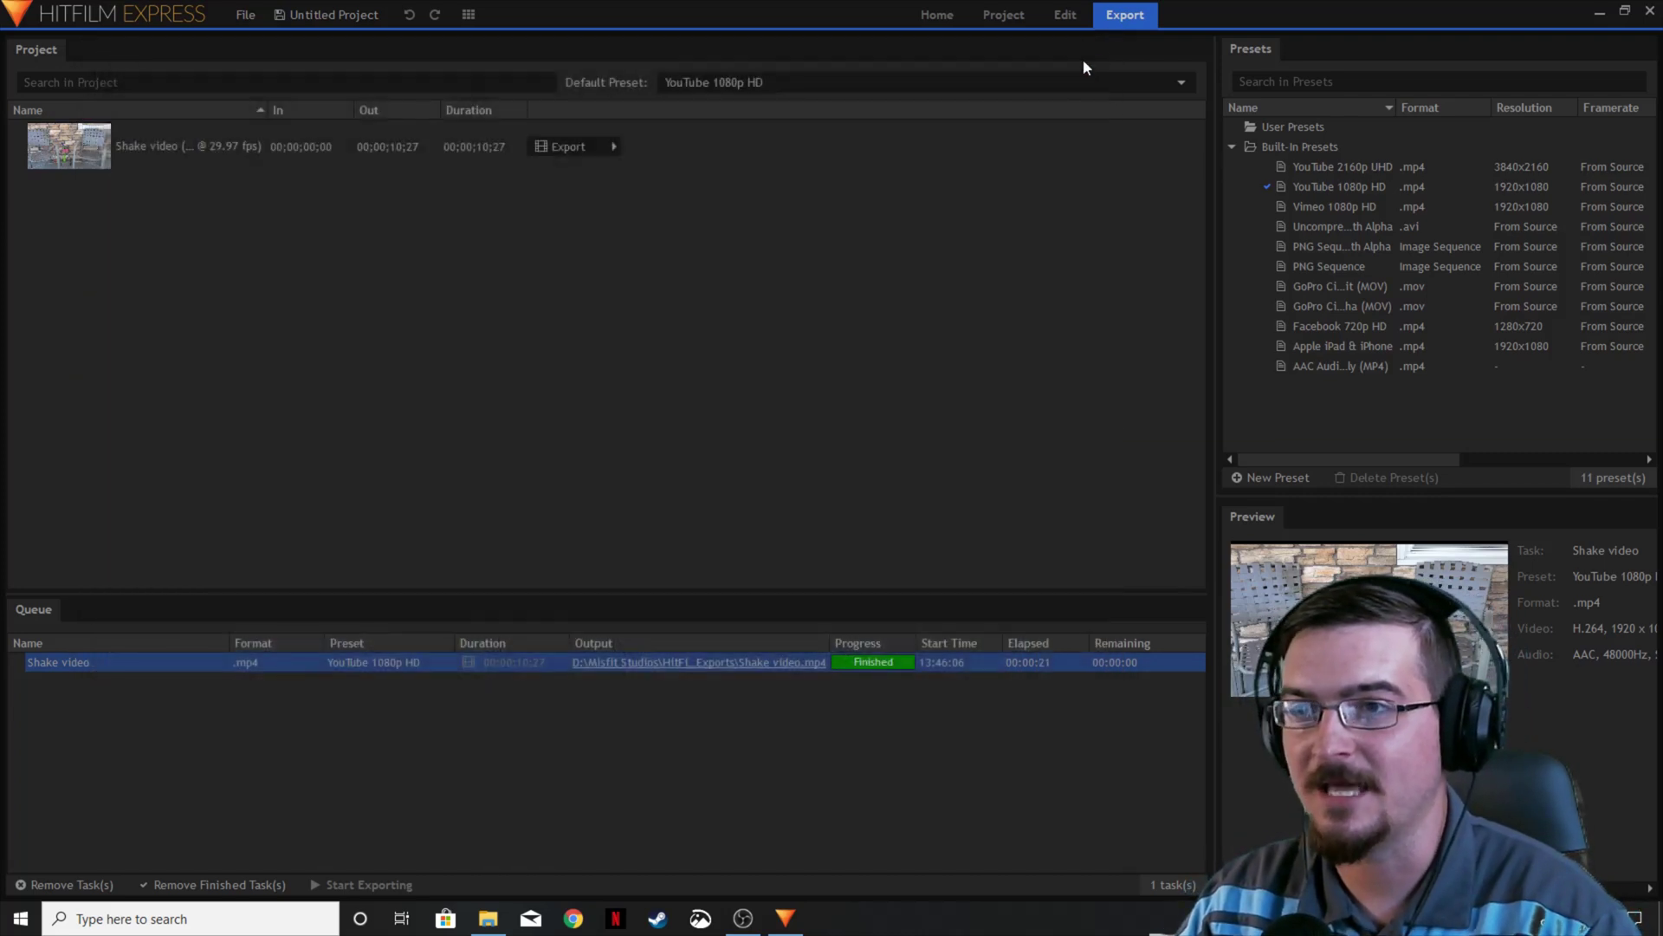
Step: Back in the editor, select the video layer and scrub to about three seconds
click(1065, 16)
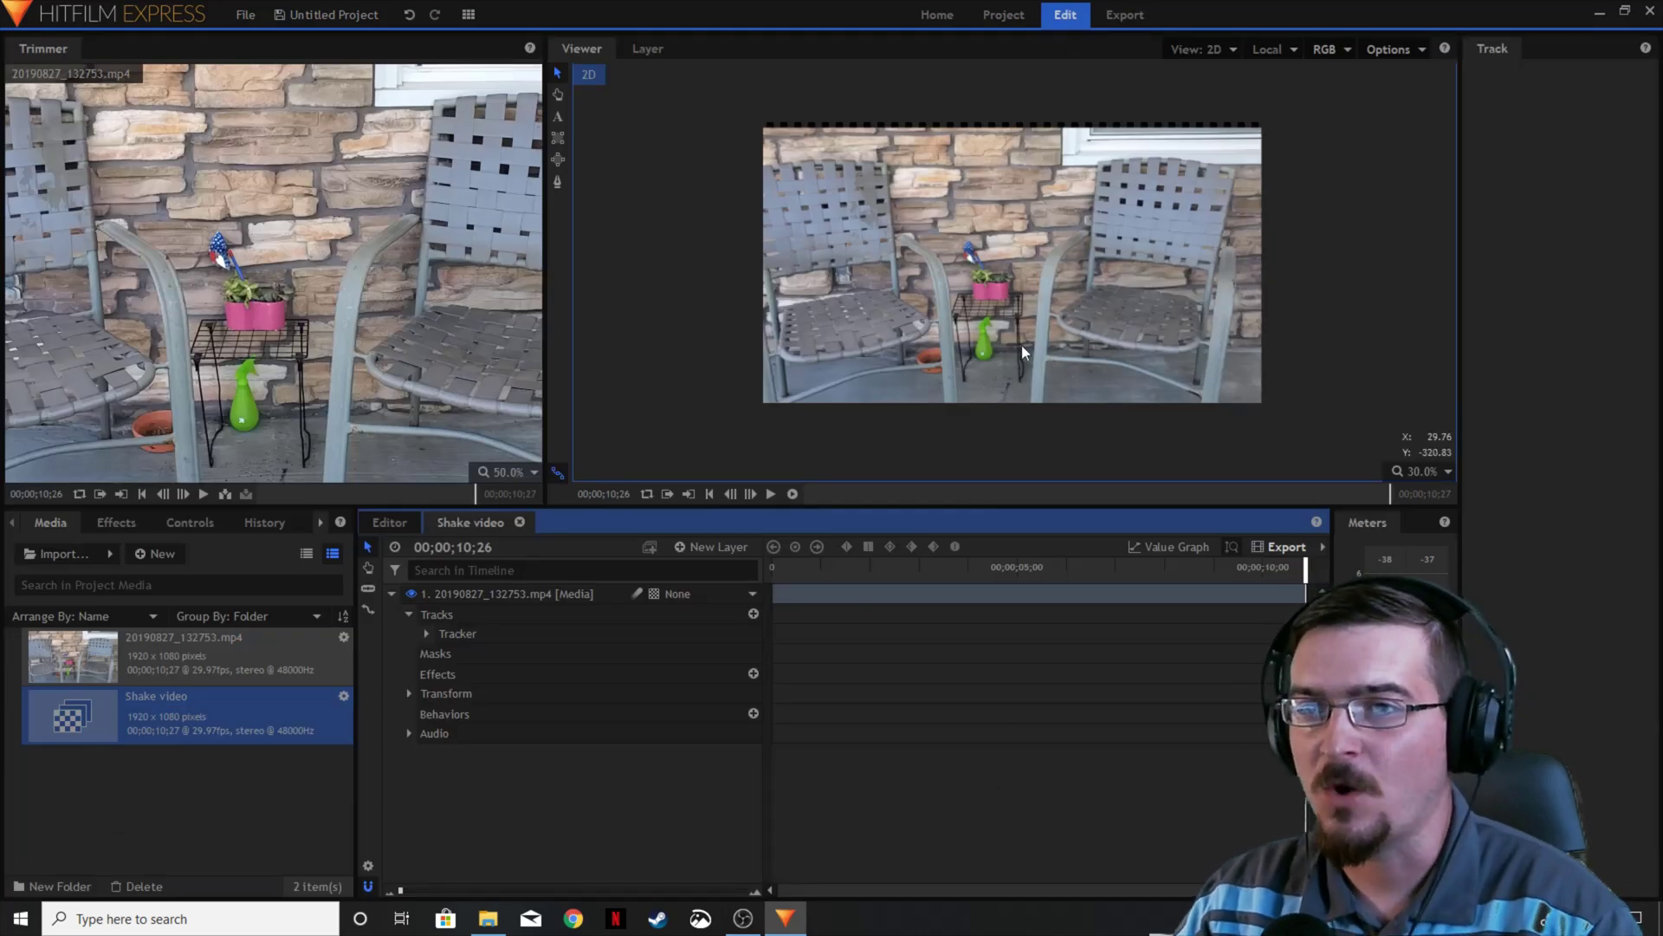
click(1033, 319)
click(1024, 570)
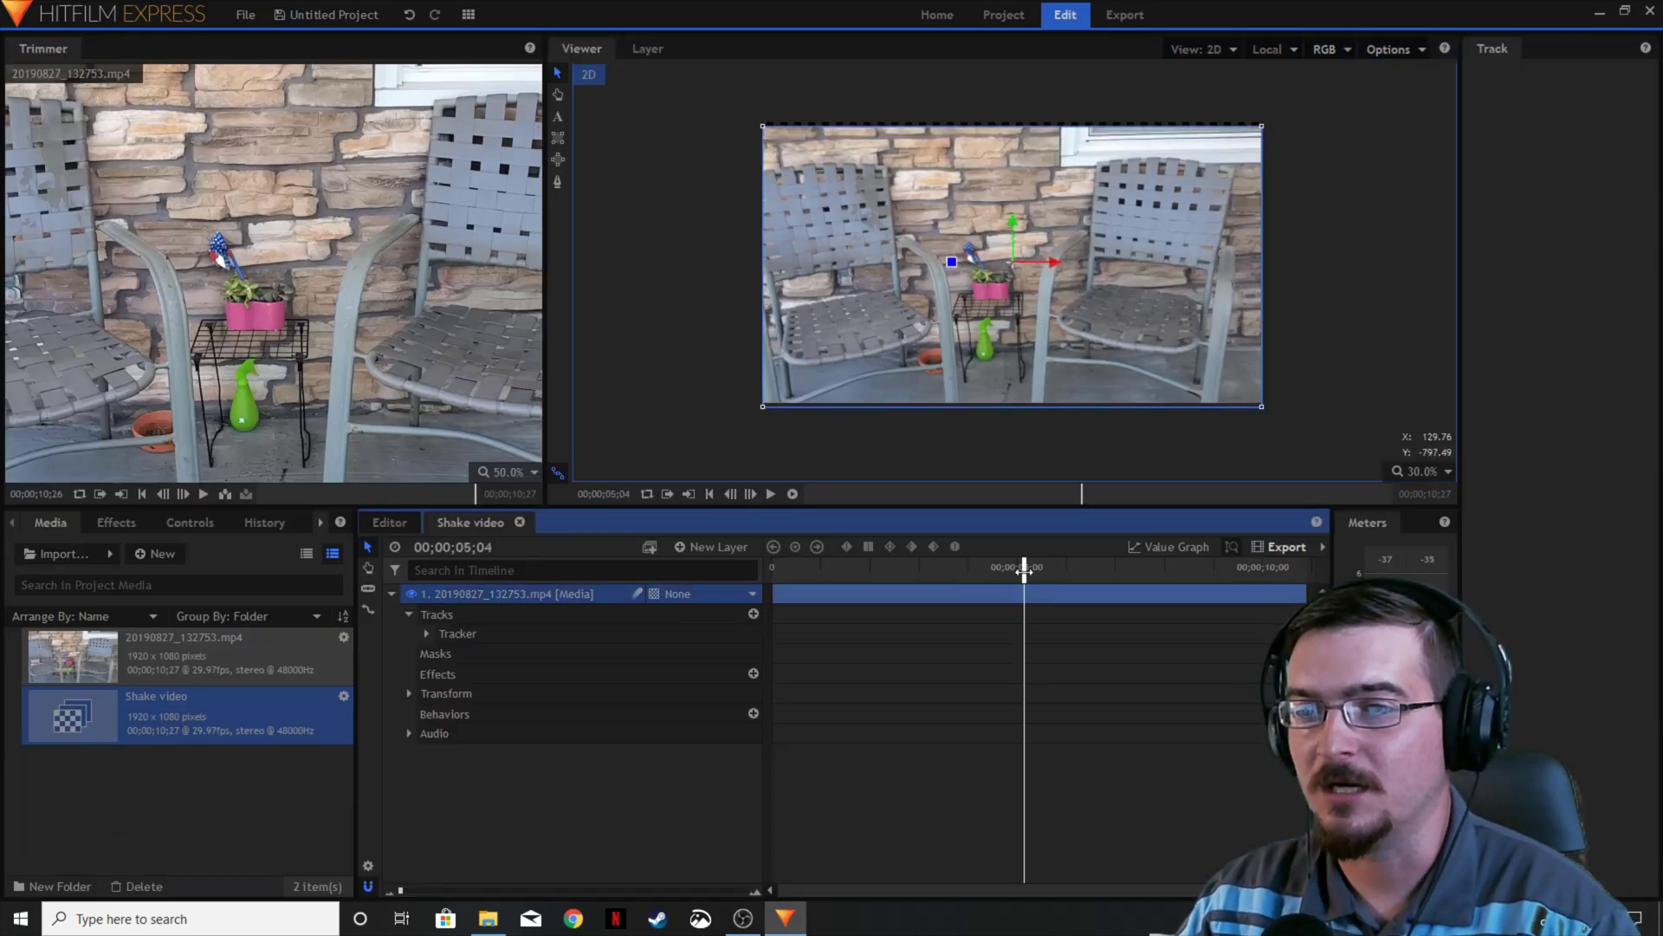
drag(1024, 570, 979, 604)
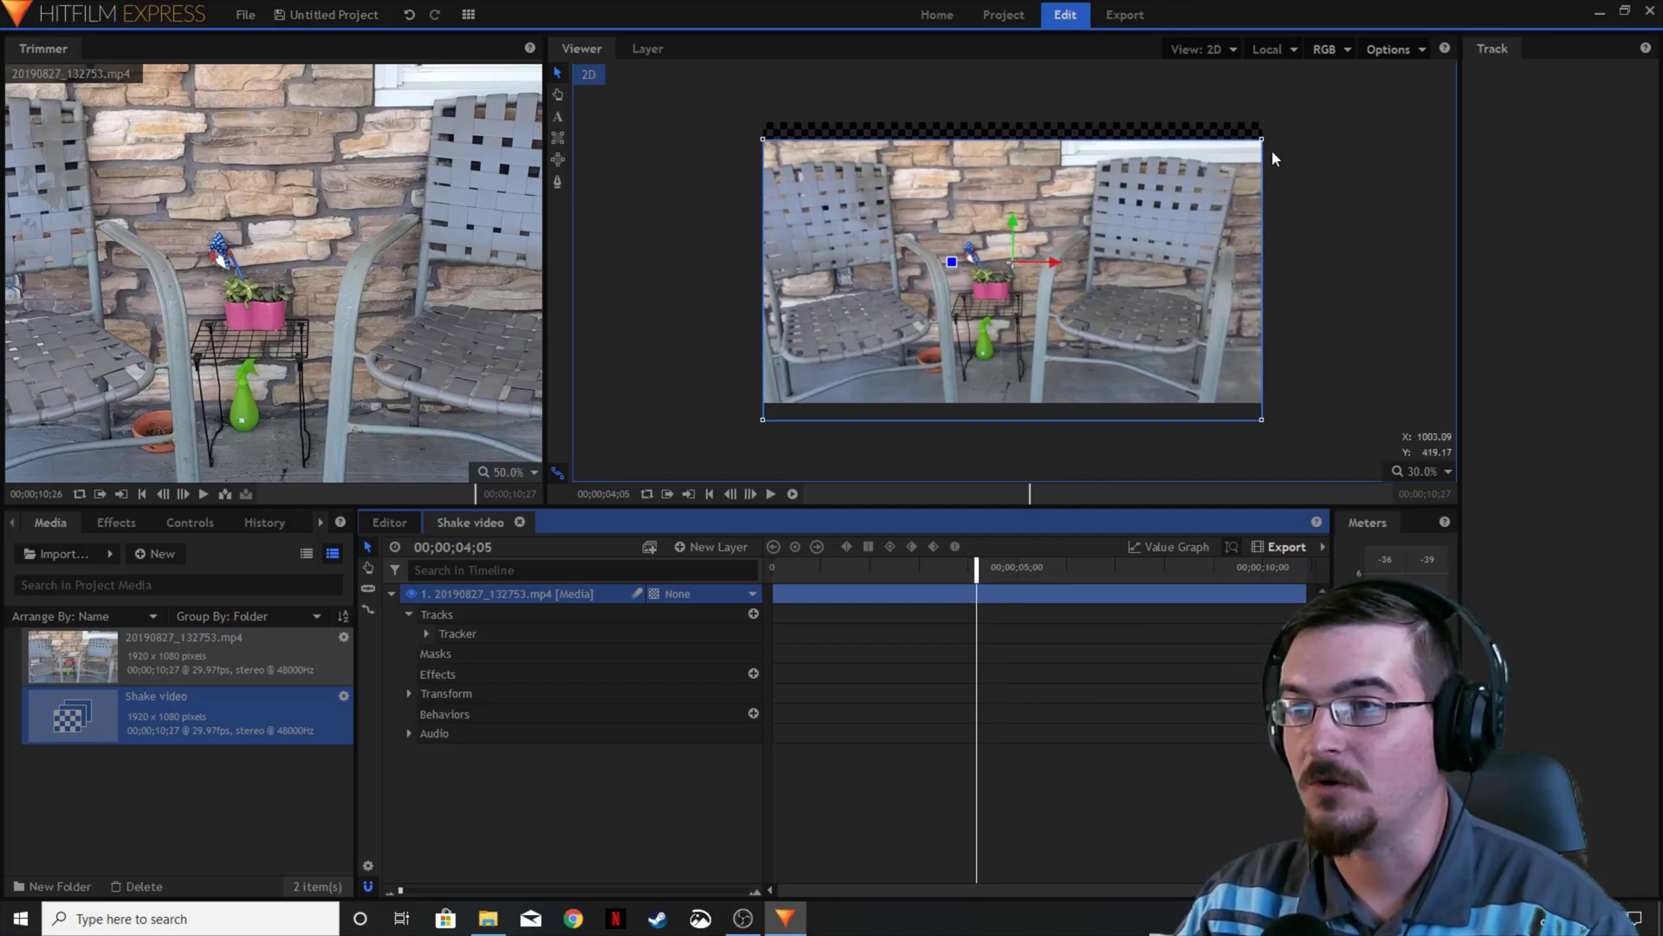
Step: Move the video layer upward and adjust its size with the corner handles
drag(1015, 223, 1016, 205)
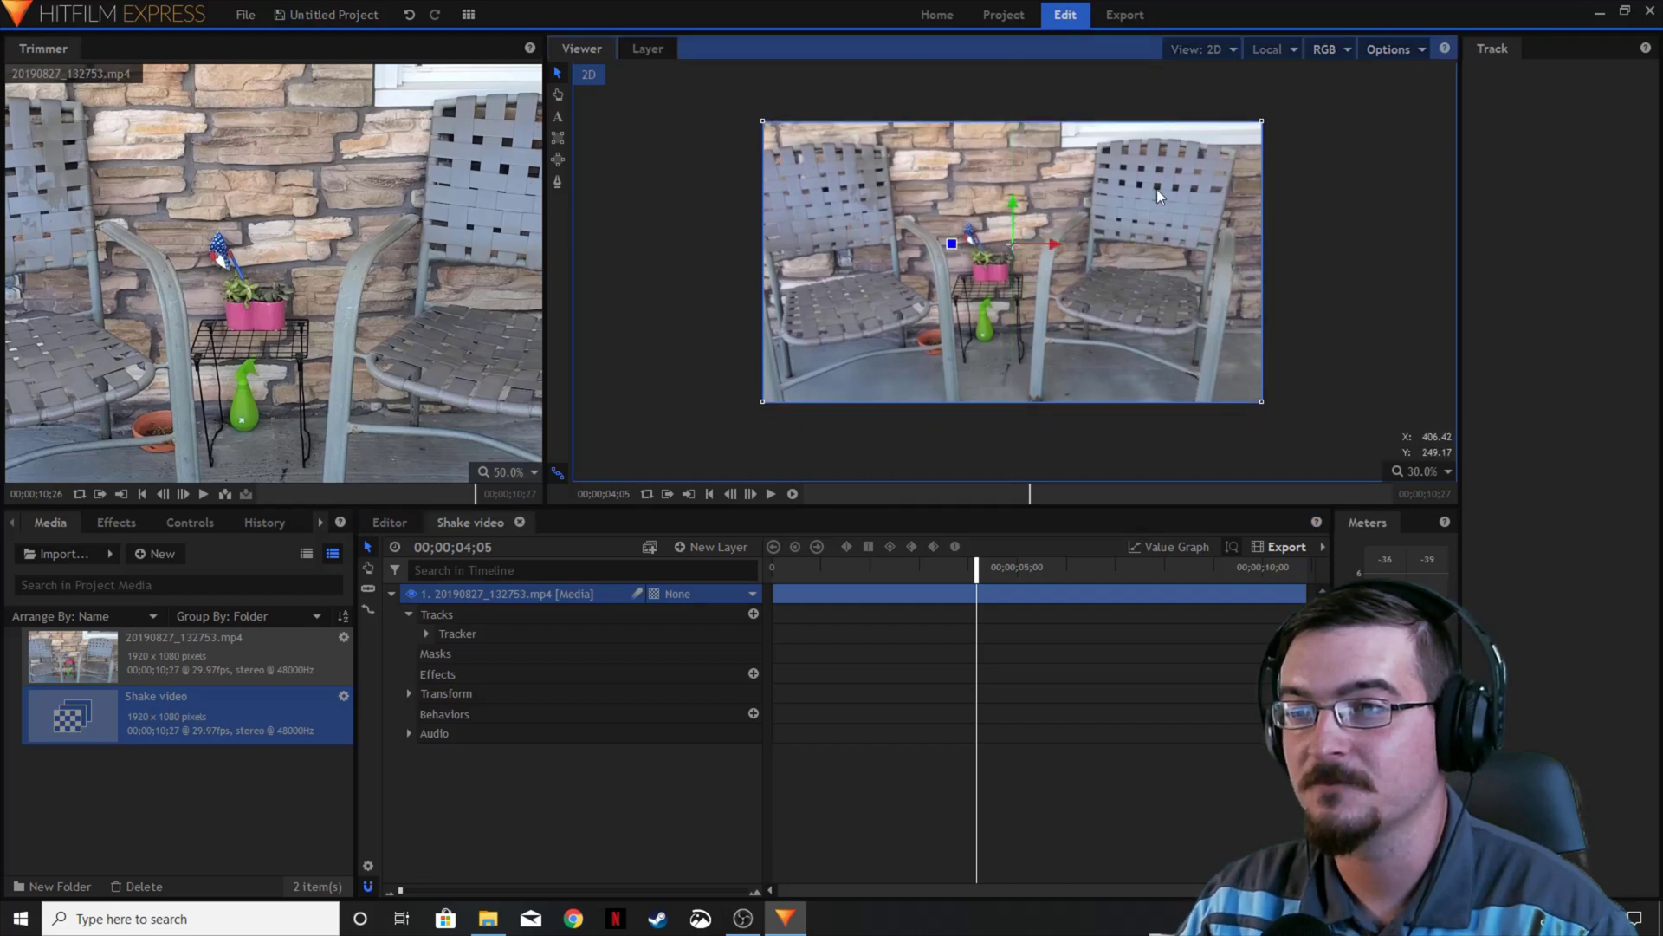
drag(1261, 125, 1263, 139)
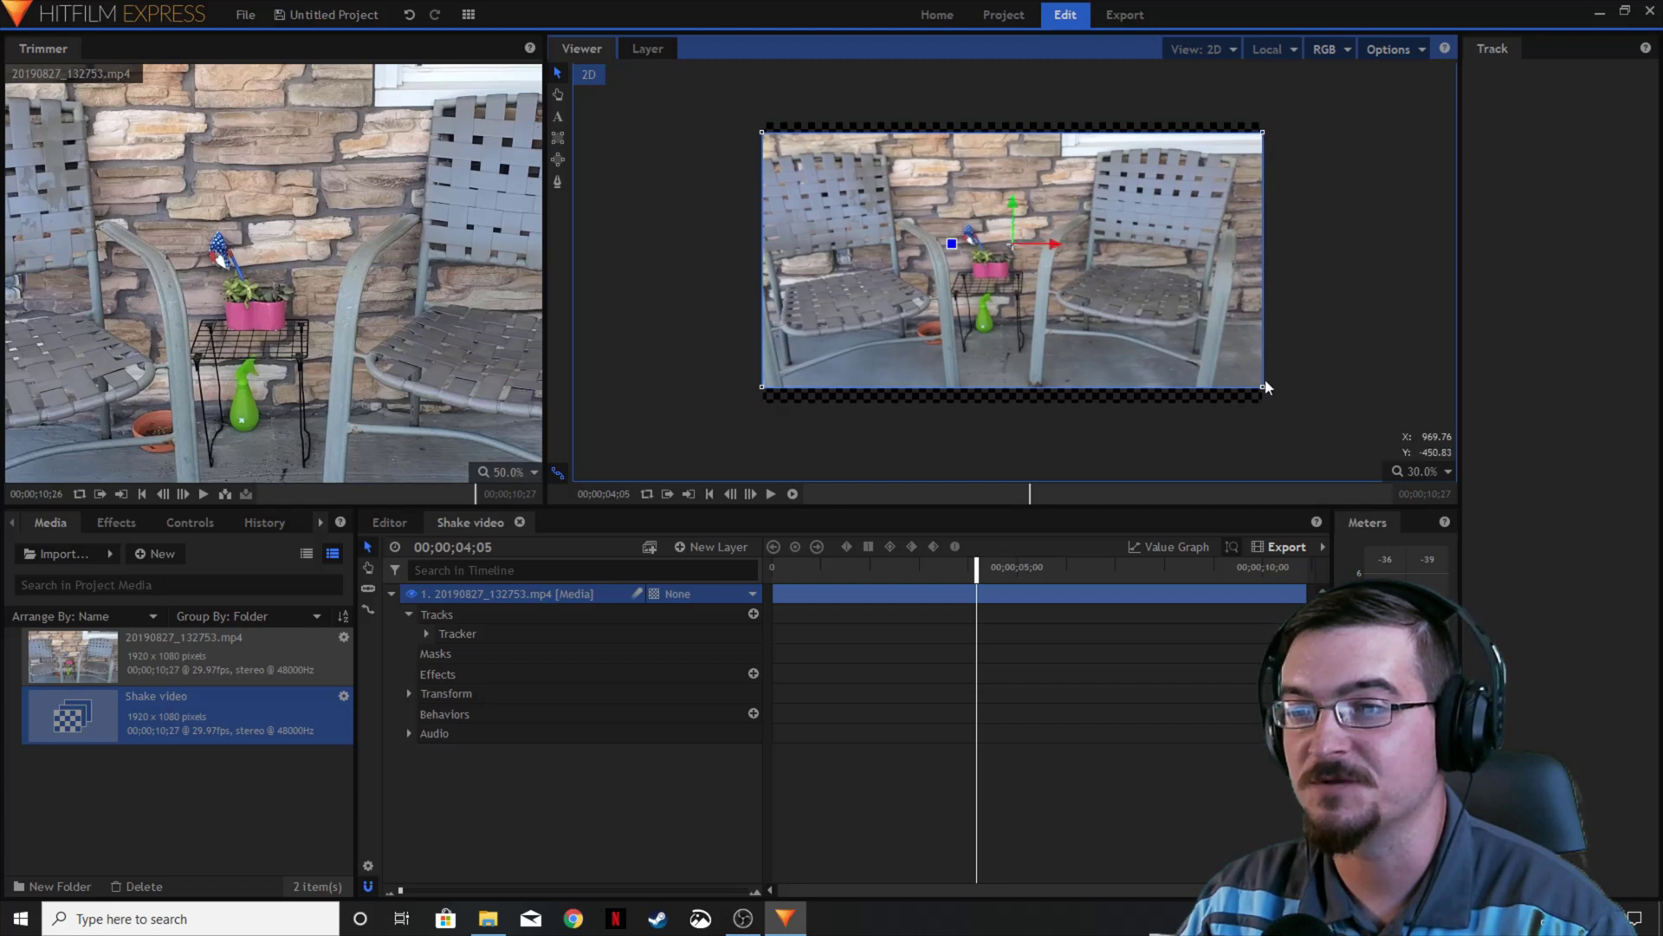
drag(1264, 384, 1240, 383)
Step: Preview the composition playback, stopping at the clip's start
click(770, 494)
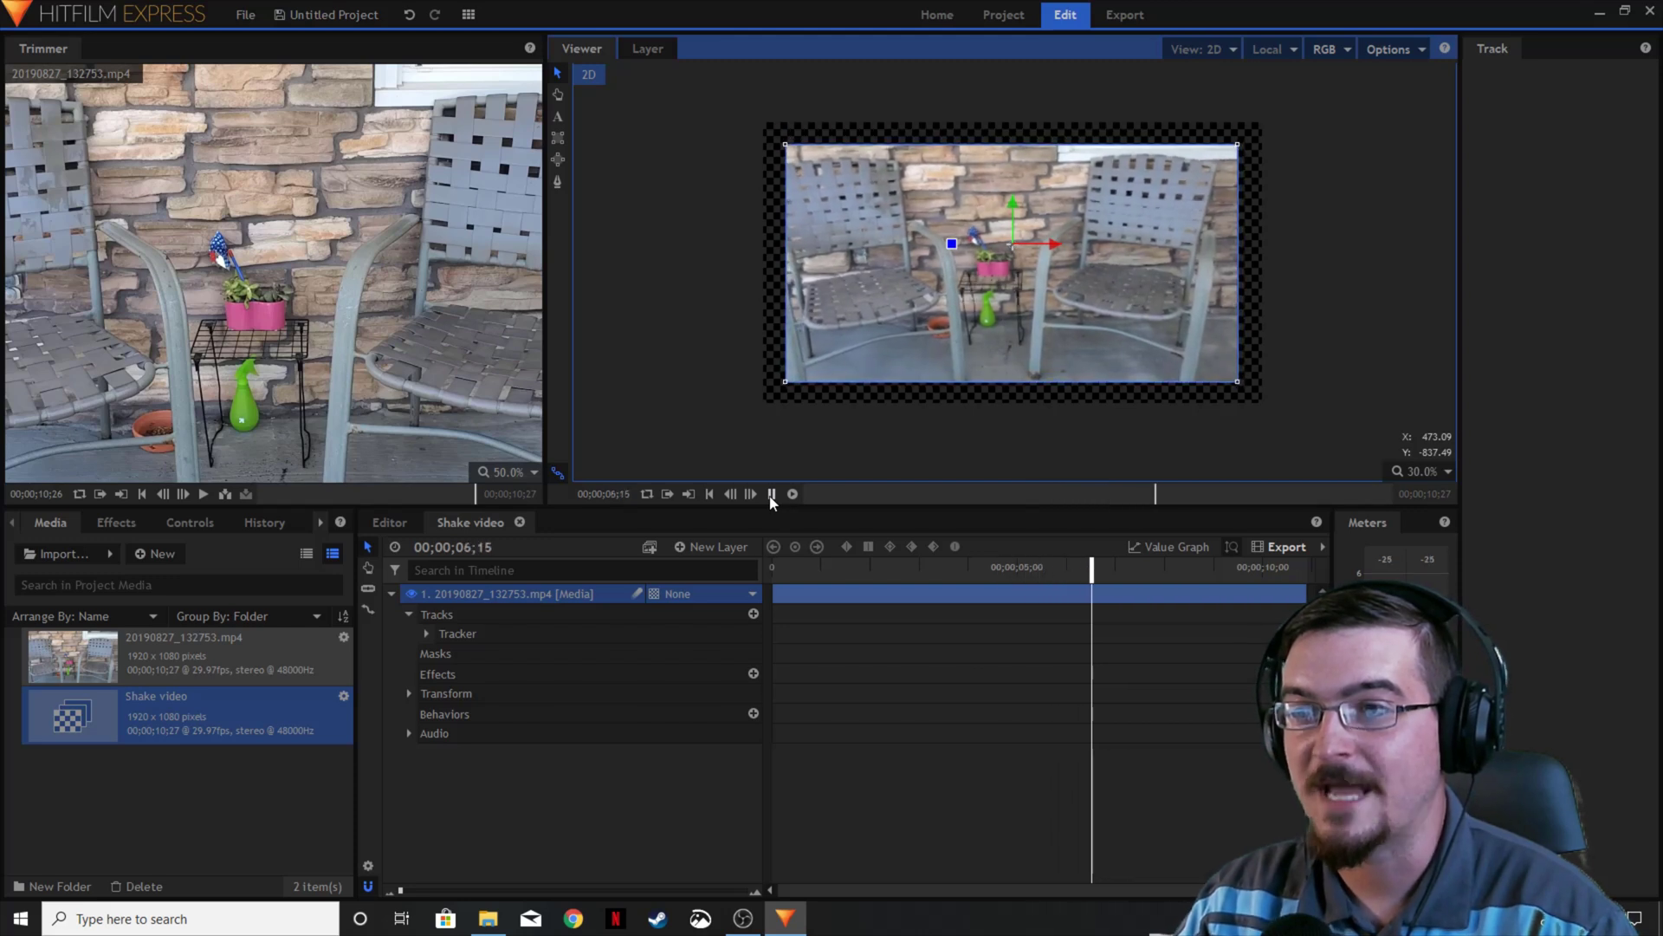
click(772, 494)
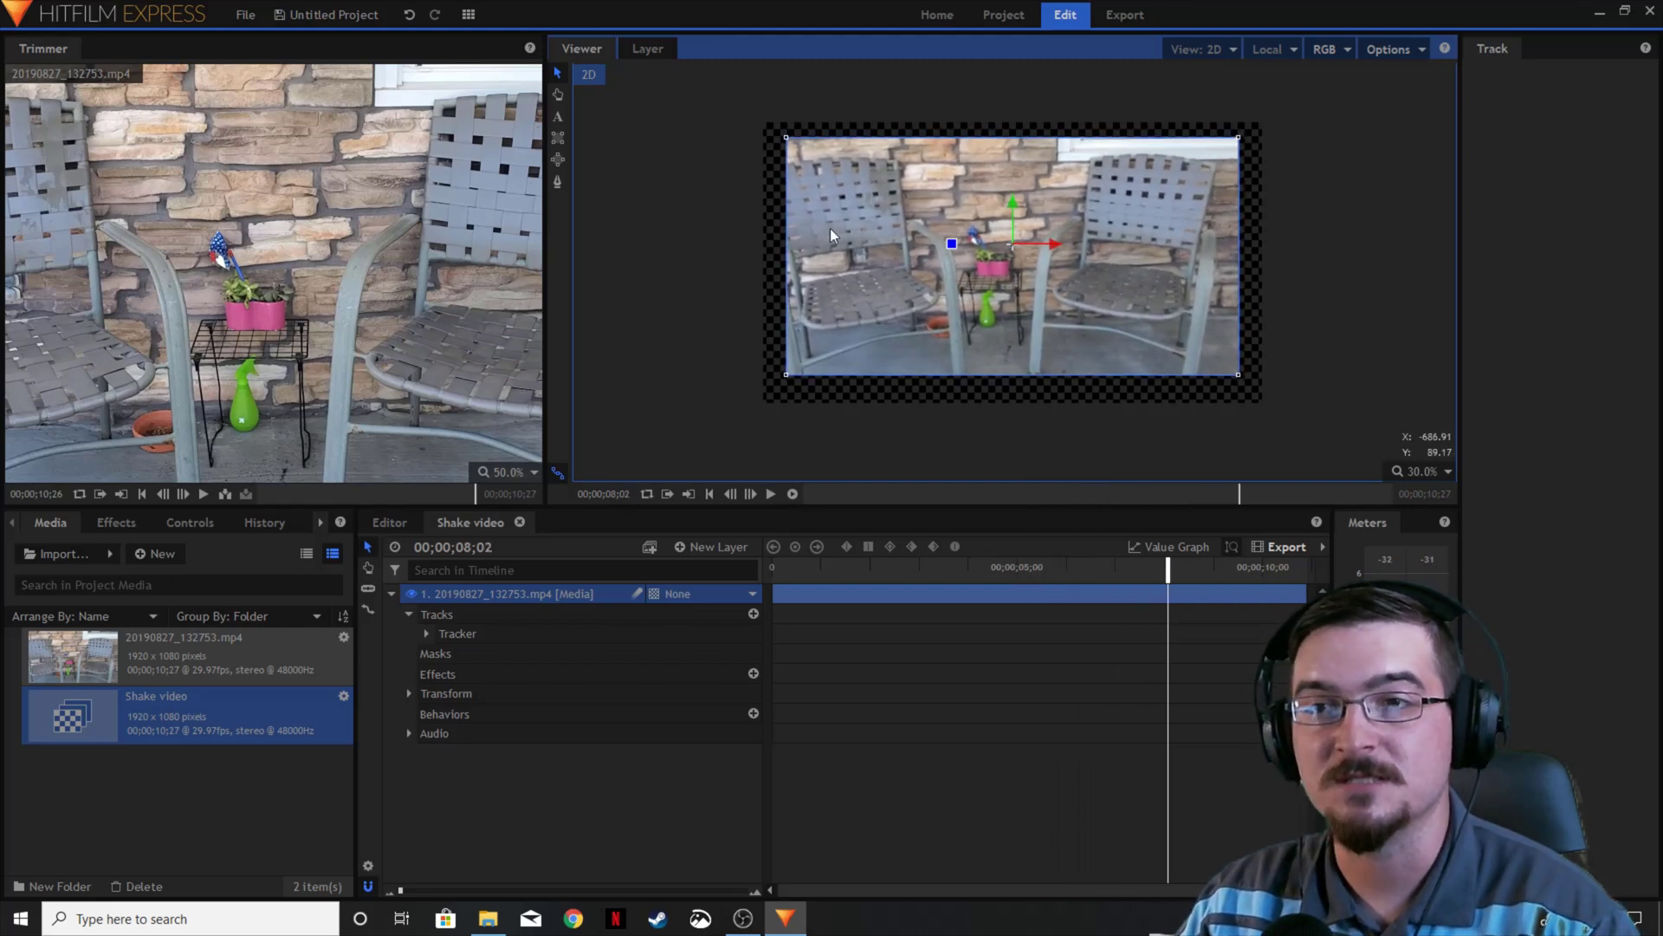
click(771, 494)
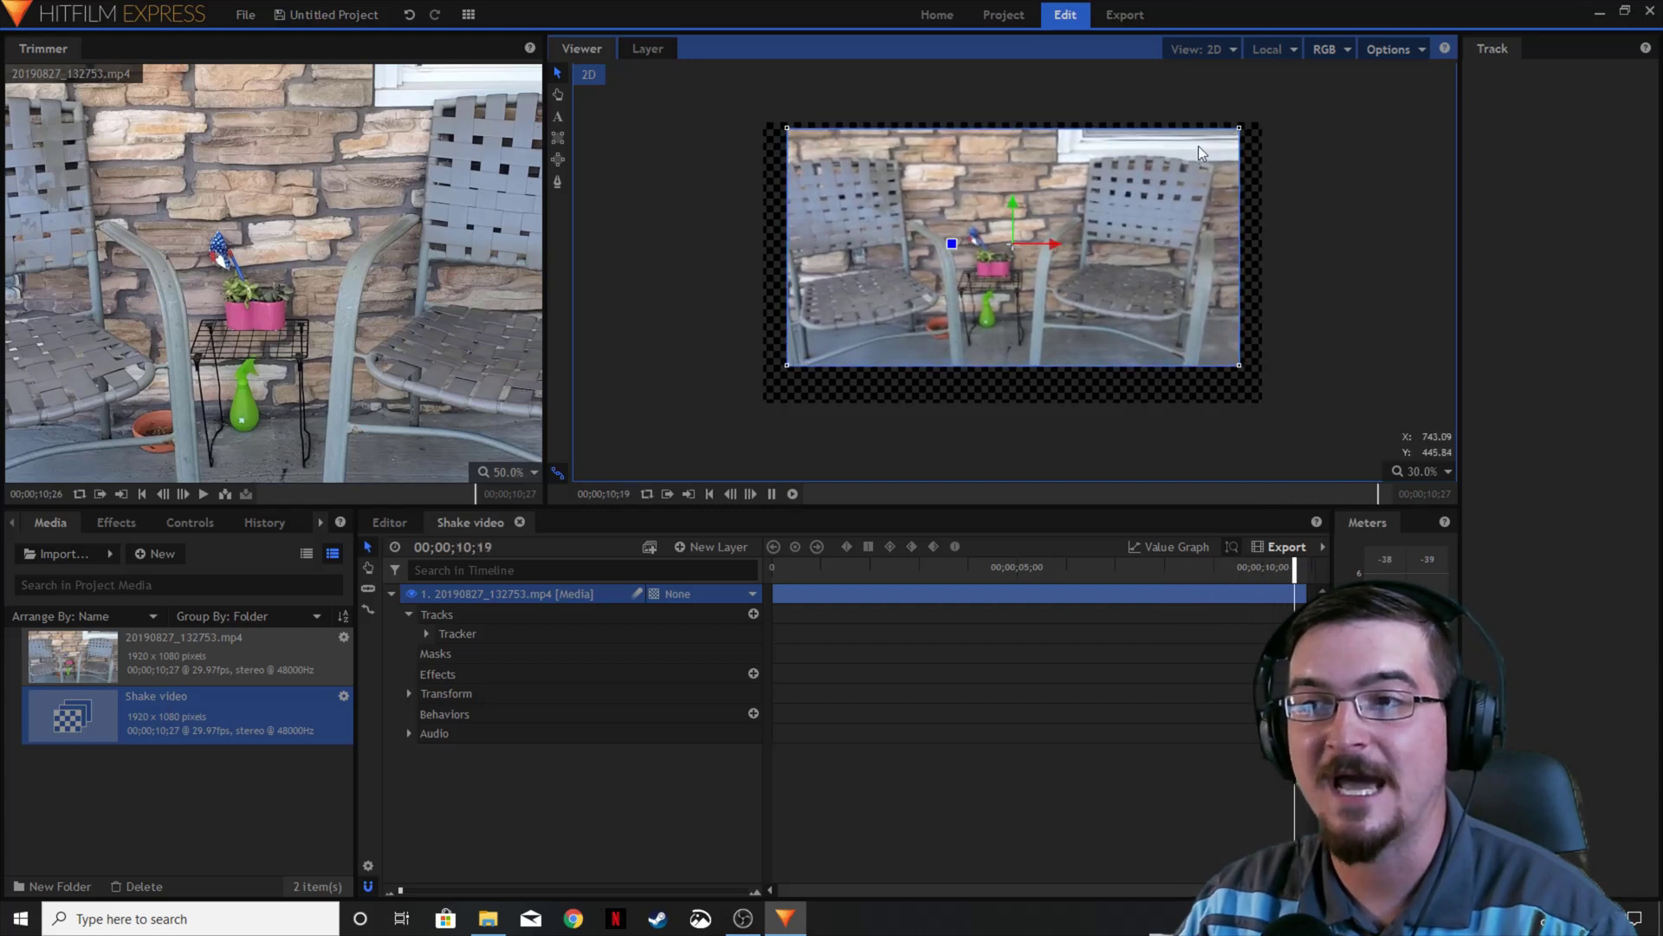
click(770, 494)
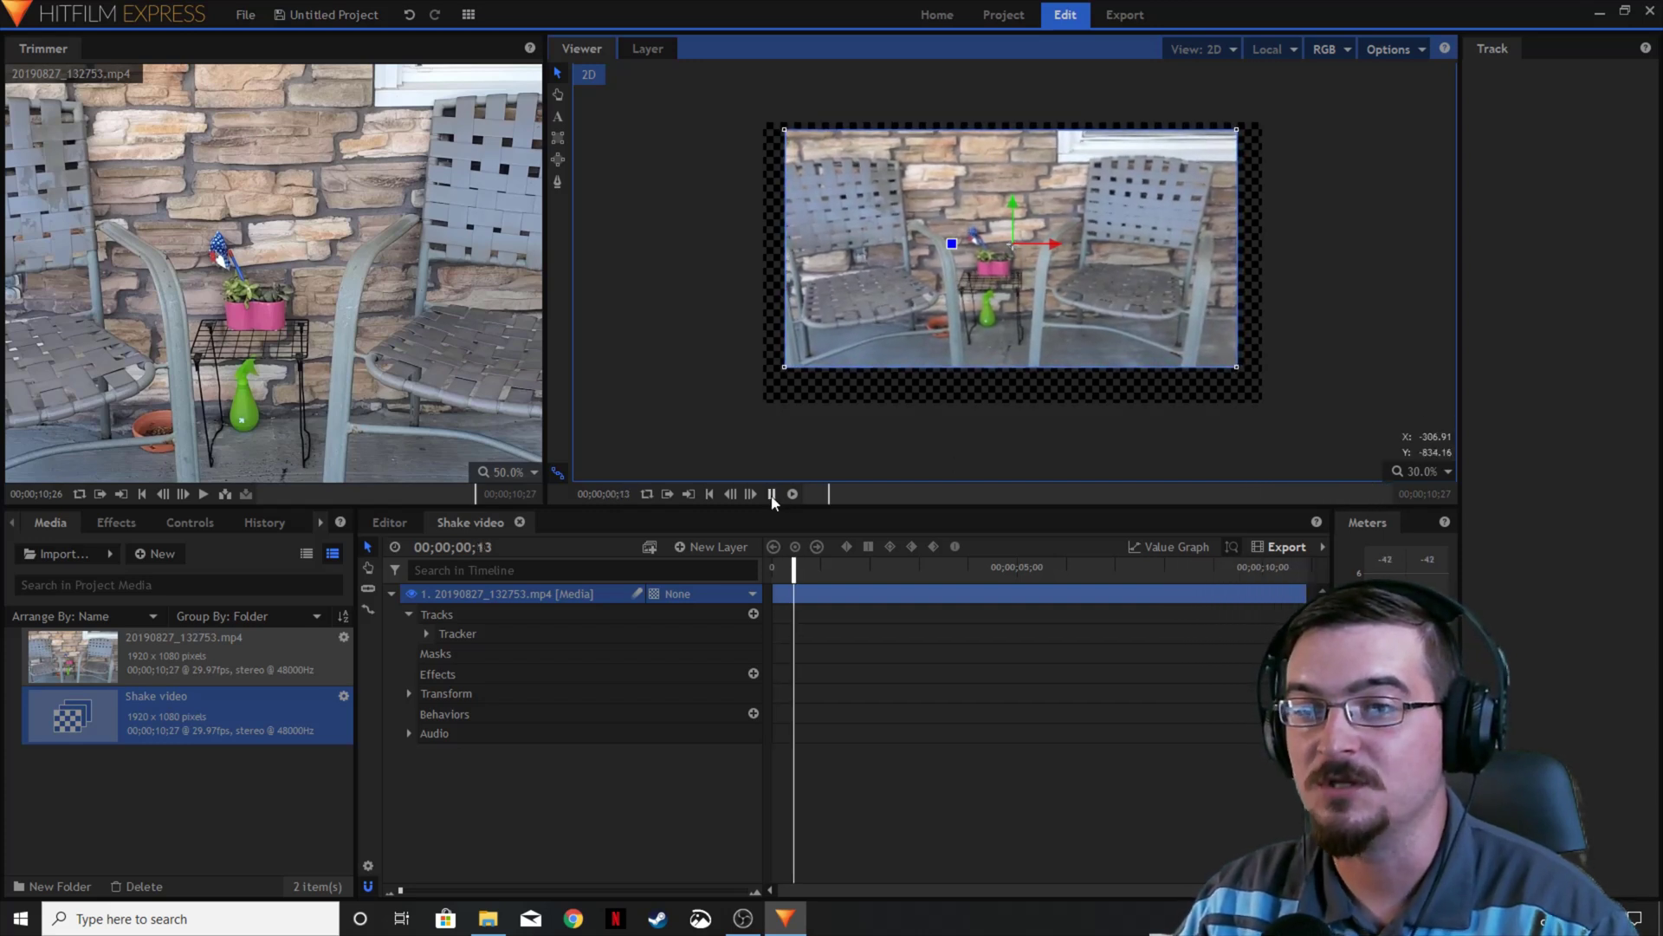
click(772, 567)
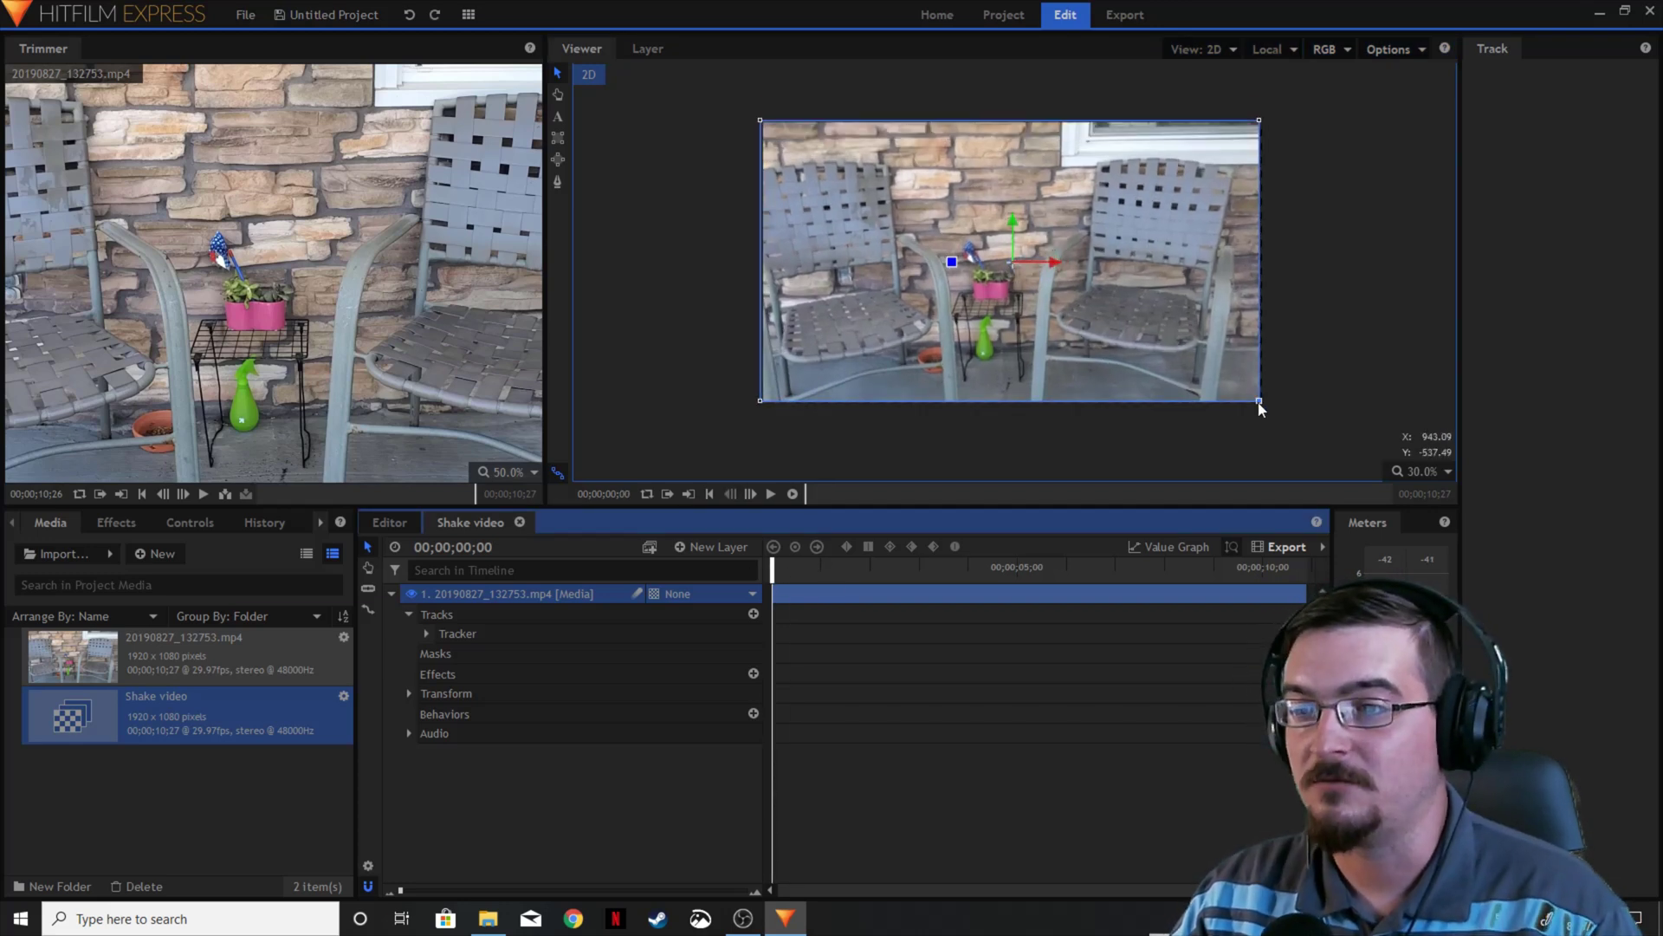
Step: Scale the video layer up to 114.6% by 123.2%, set Position to 0.0, 0.0, and preview the stabilized composition
drag(1259, 400, 1297, 438)
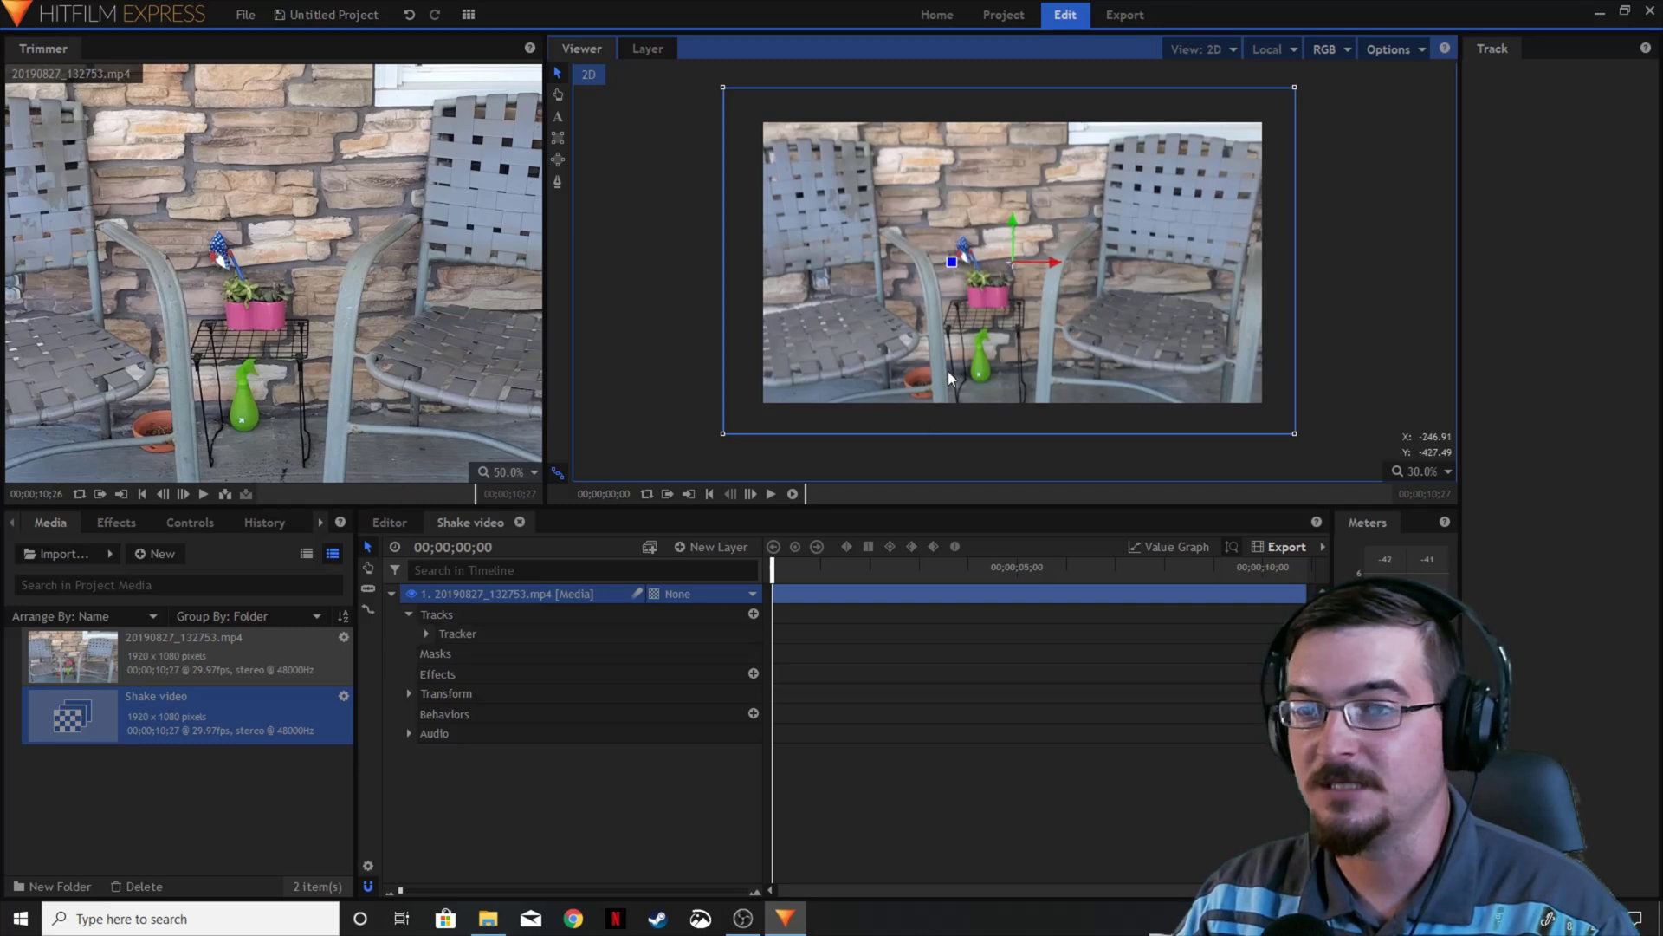
click(410, 693)
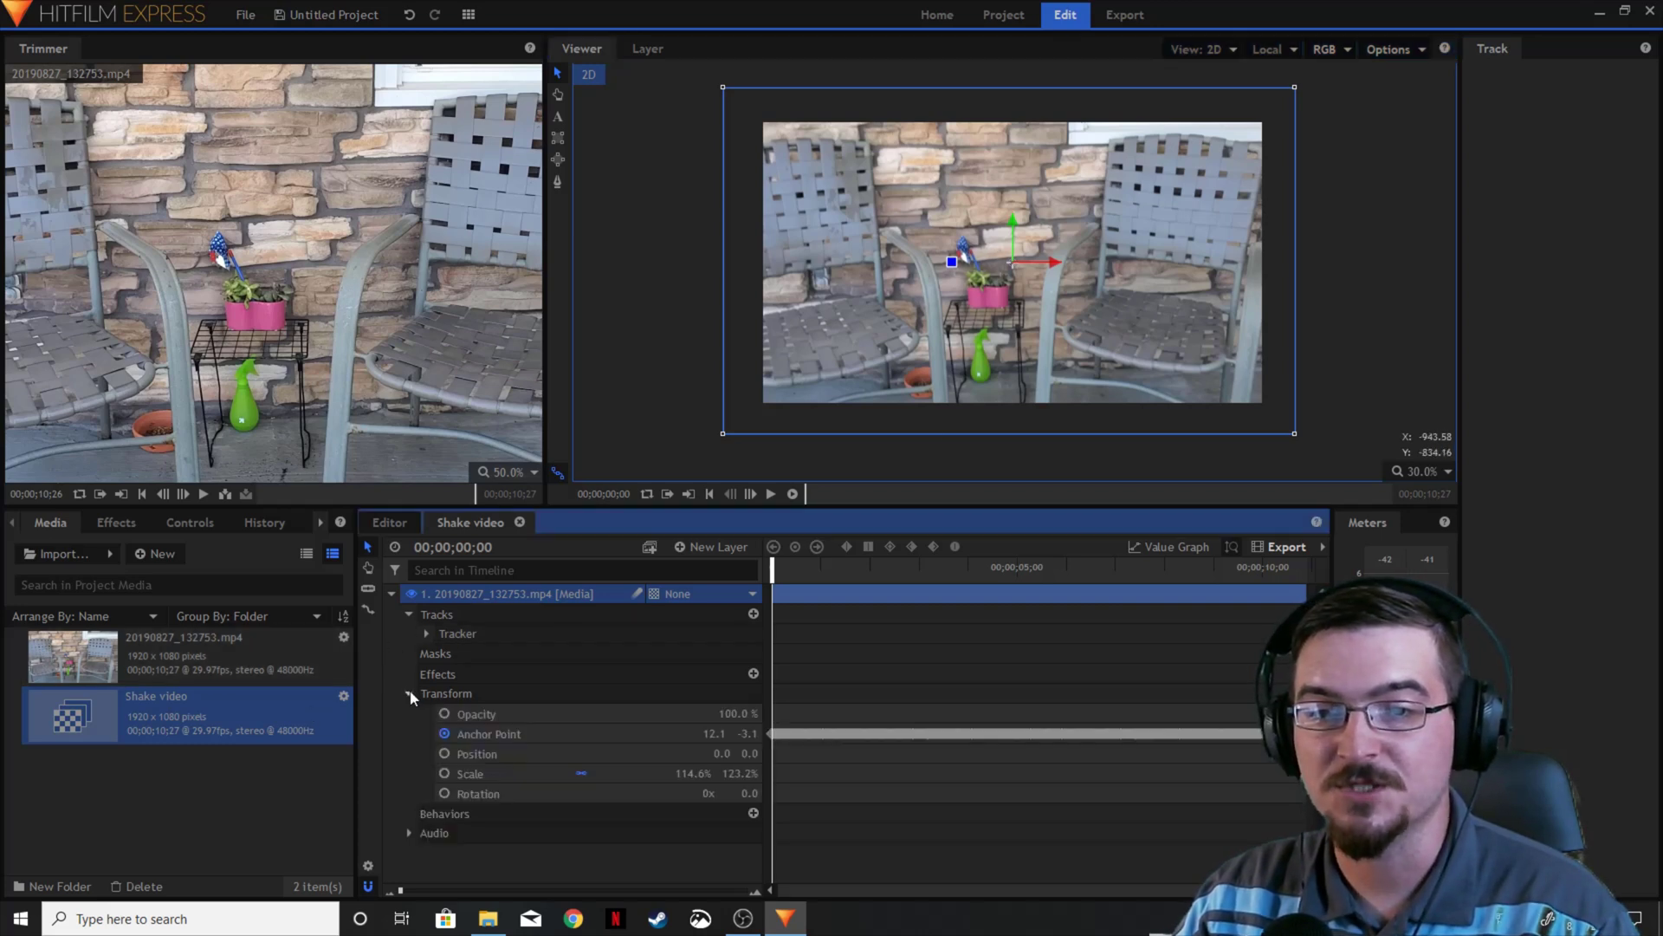
click(723, 753)
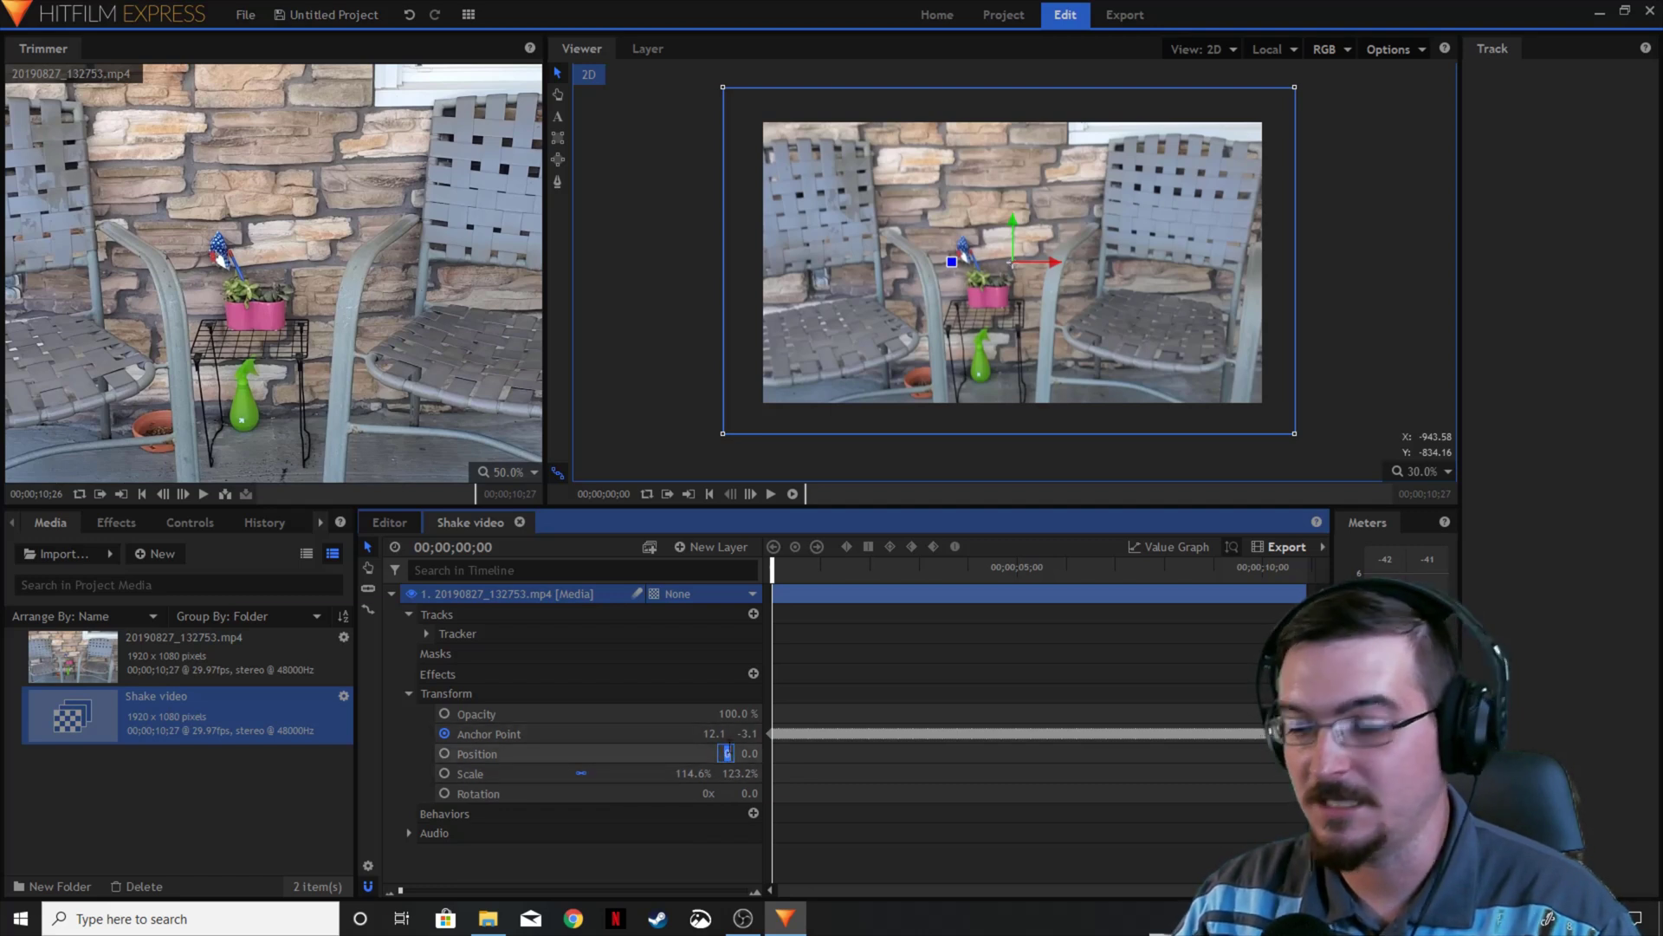
key(Return)
click(394, 734)
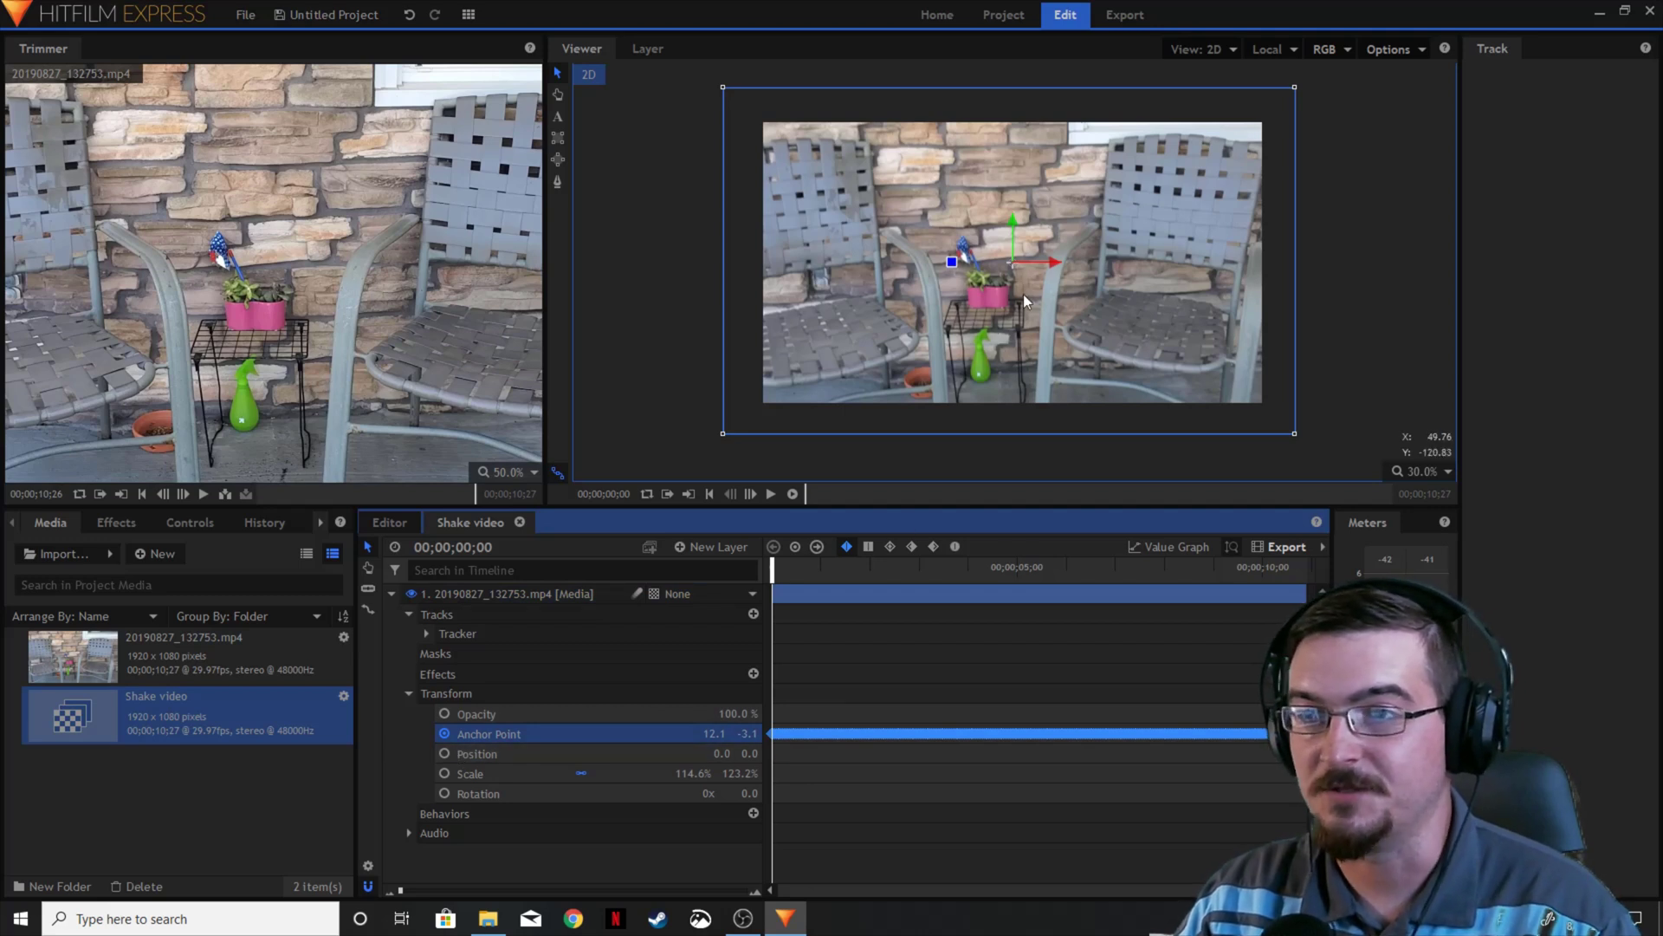
click(771, 494)
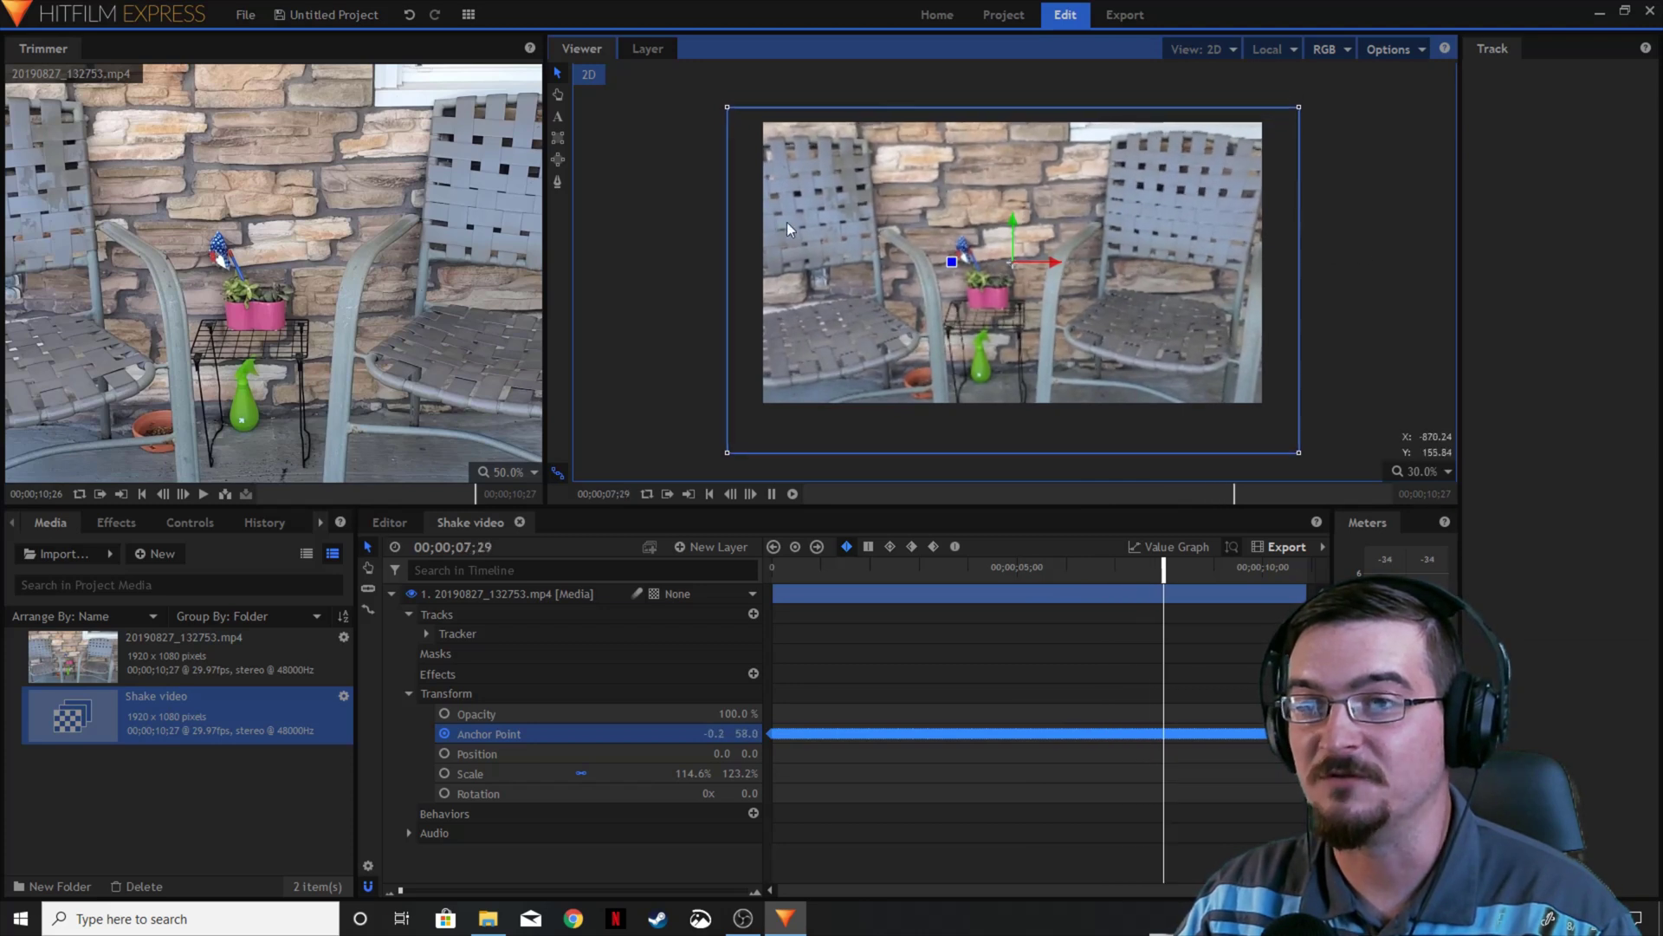
click(771, 493)
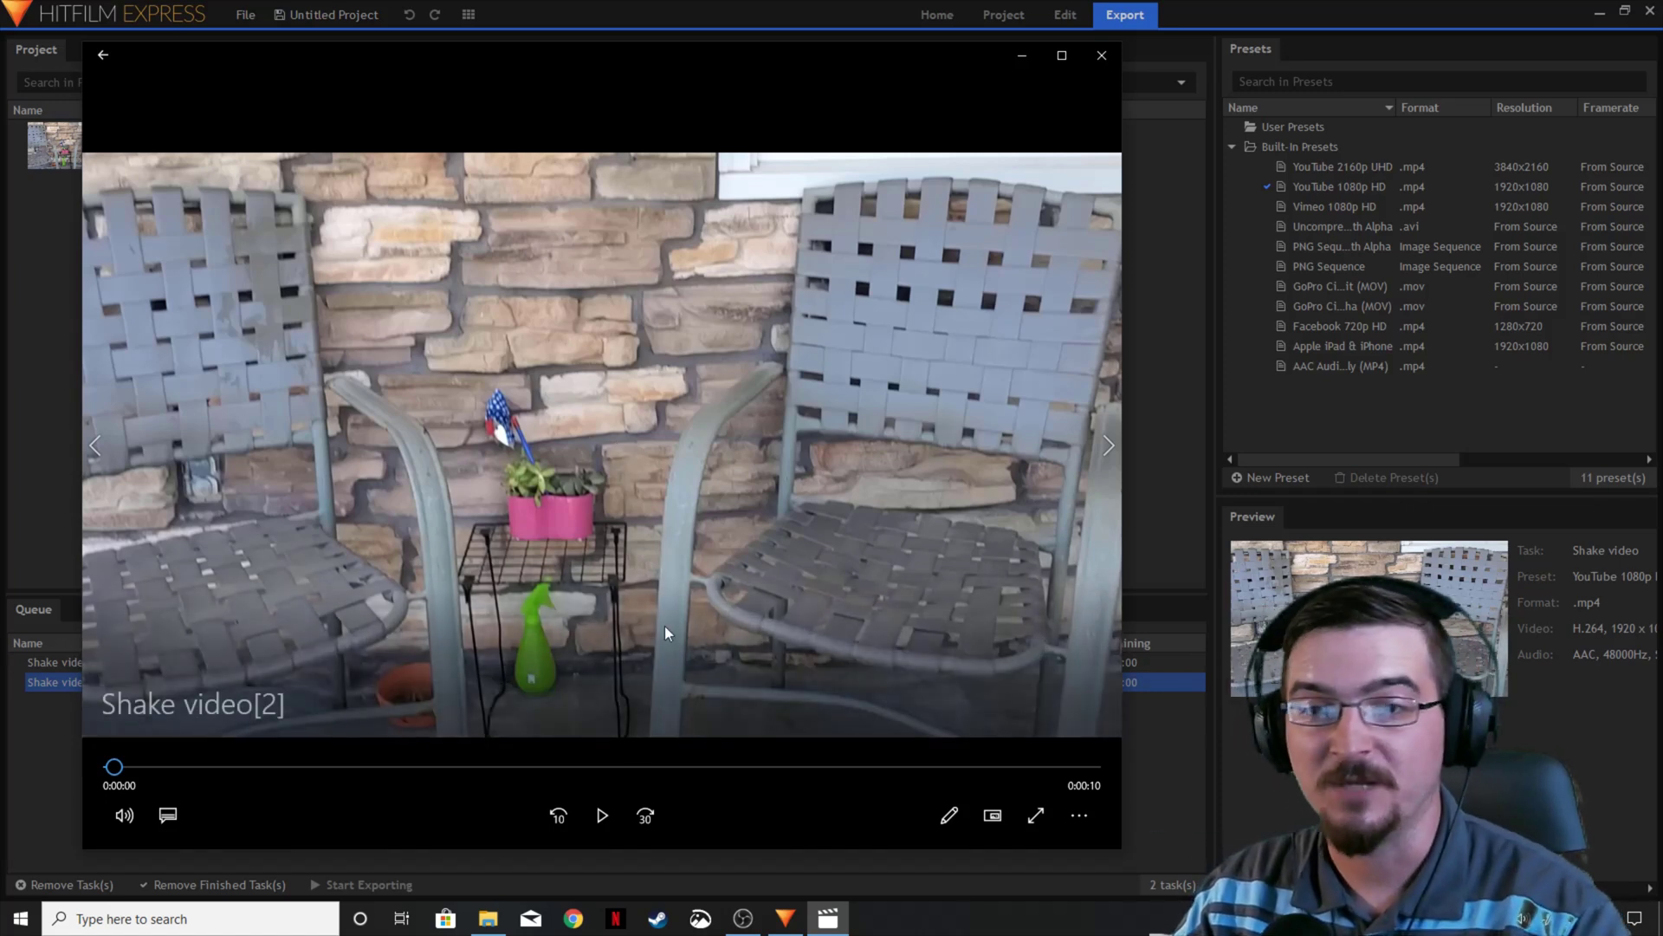
Step: Start playback of the Shake video[2] export in Movies & TV to check the steadier result
click(606, 816)
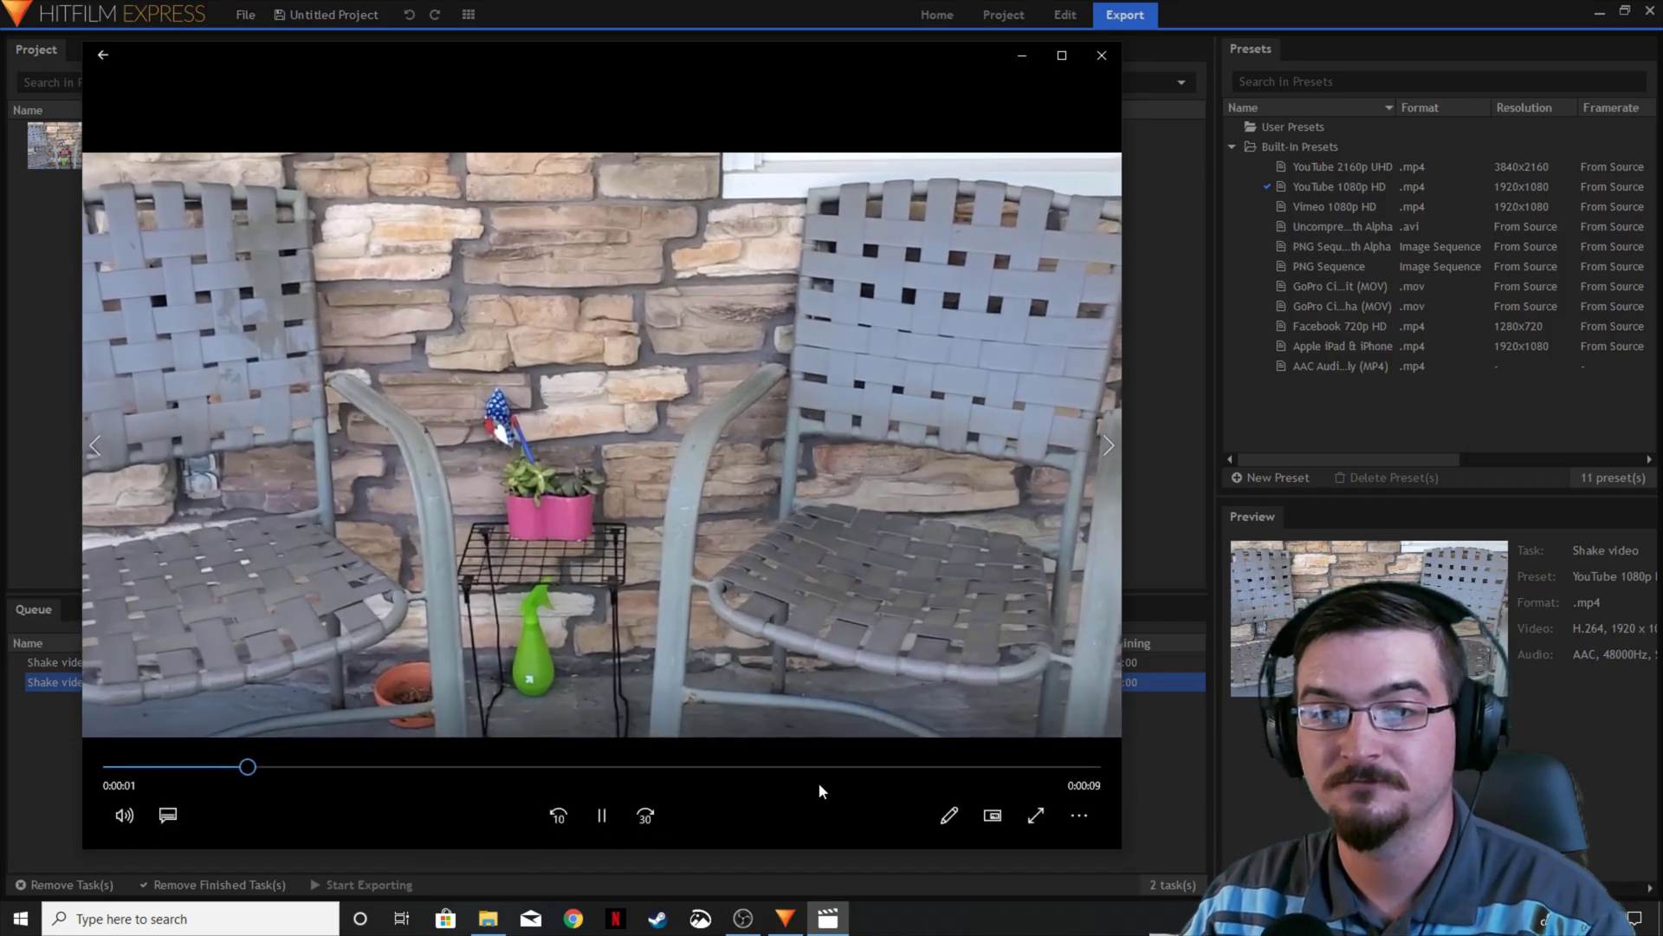